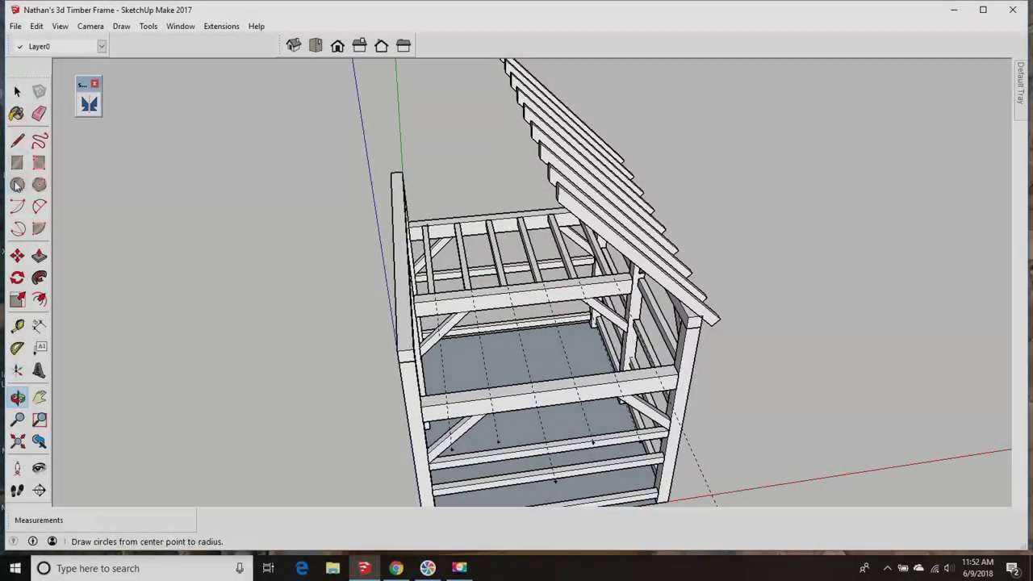
- Draw a rectangle on the beam and push/pull it into a full-length floor joist
{"action": "left_click", "coordinate": [17, 162]}
{"action": "left_click", "coordinate": [434, 300]}
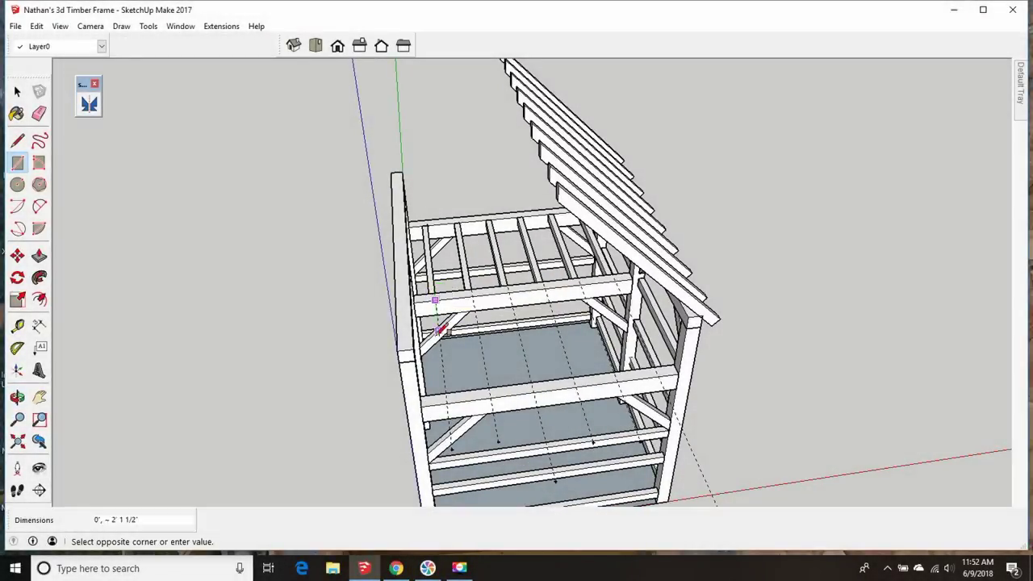
{"action": "left_click", "coordinate": [443, 389]}
{"action": "scroll", "coordinate": [443, 389], "scroll_direction": "down", "scroll_amount": 2}
{"action": "left_click", "coordinate": [39, 255]}
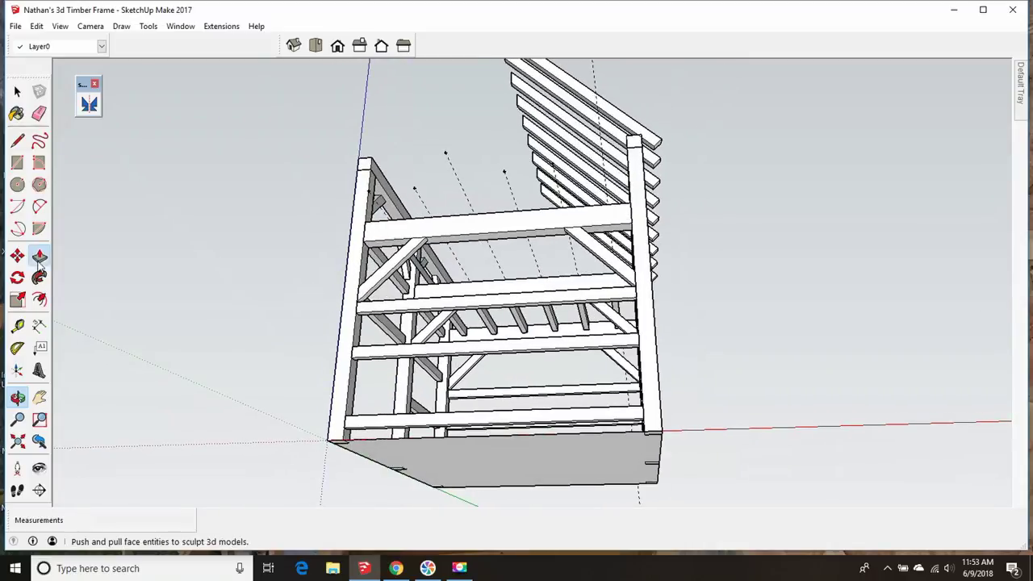
{"action": "left_click", "coordinate": [428, 297]}
{"action": "left_click", "coordinate": [17, 396]}
{"action": "left_click_drag", "start_coordinate": [242, 364], "coordinate": [260, 488]}
- Make the new joist into a component
{"action": "left_click", "coordinate": [17, 92]}
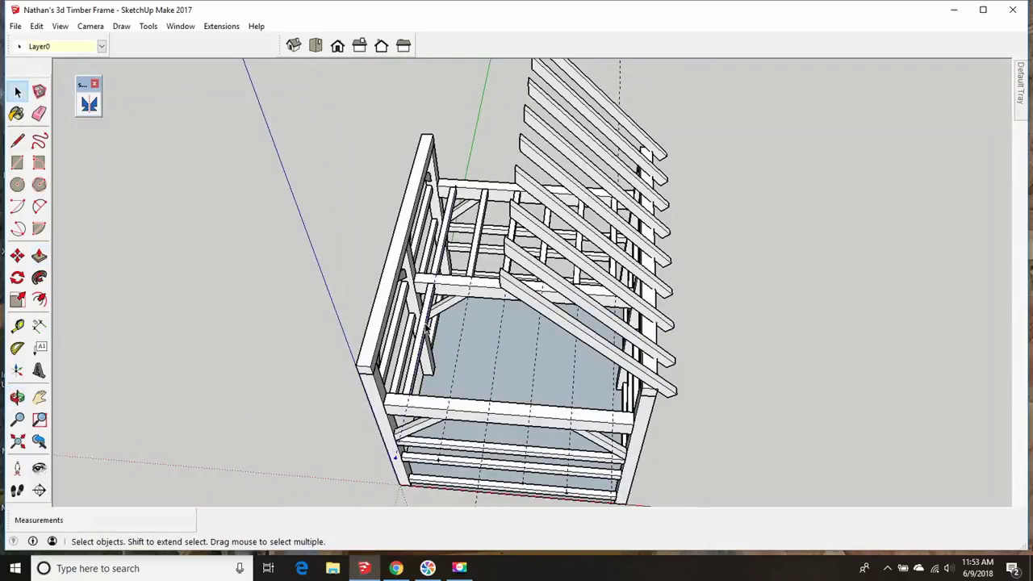
{"action": "right_click", "coordinate": [421, 327]}
{"action": "left_click", "coordinate": [477, 423]}
{"action": "key", "text": "Return"}
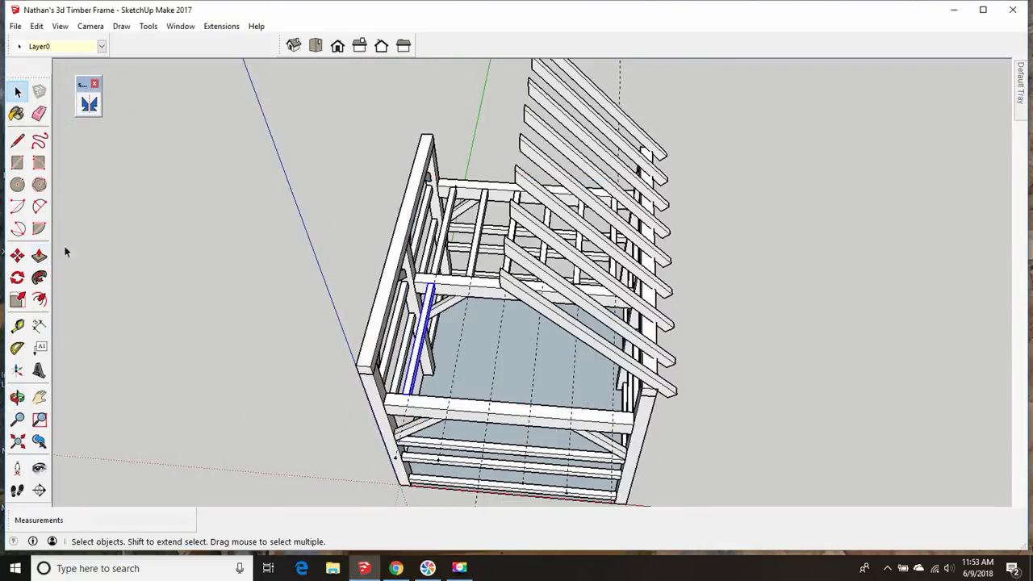
- Move the joist 2' over, then Ctrl-copy it another 2' across the floor
{"action": "key", "text": "m"}
{"action": "left_click", "coordinate": [401, 389]}
{"action": "left_click", "coordinate": [453, 394]}
{"action": "left_click", "coordinate": [17, 91]}
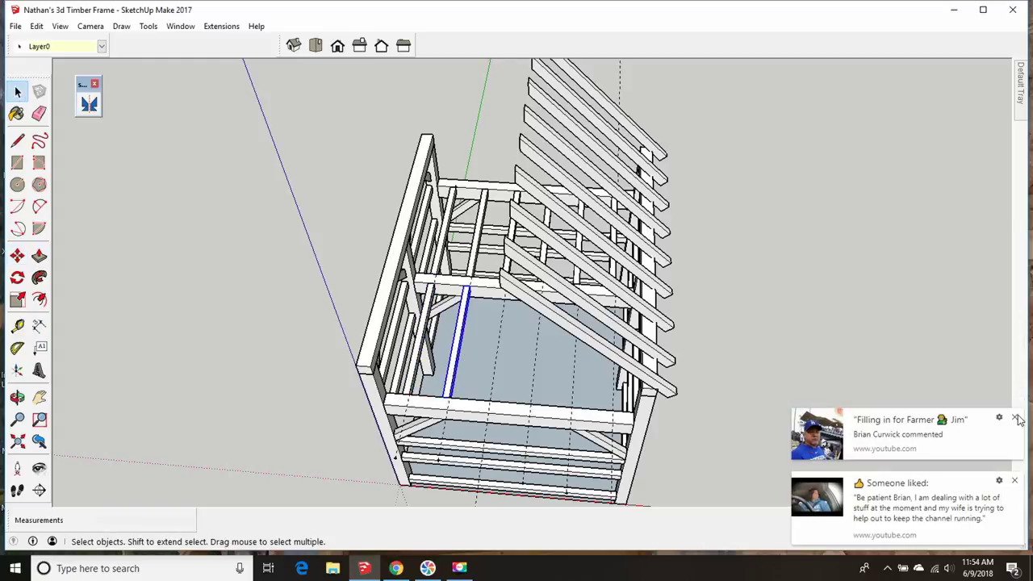
{"action": "left_click", "coordinate": [277, 318]}
{"action": "left_click", "coordinate": [17, 256]}
{"action": "left_click", "coordinate": [446, 400]}
{"action": "key", "text": "ctrl"}
{"action": "left_click", "coordinate": [485, 398]}
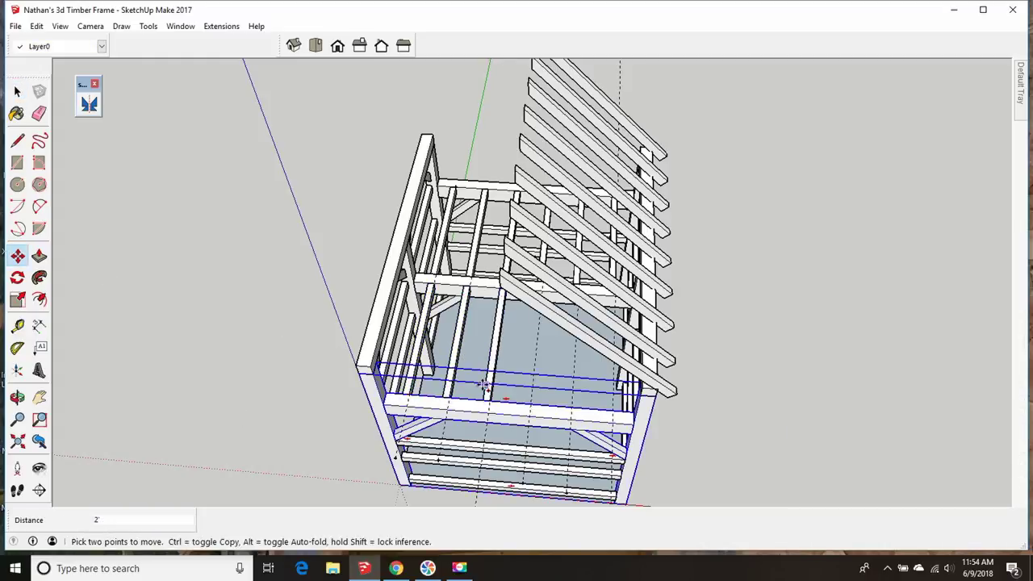
- Undo the extra joist copy, recopy it, and orbit to review the joist row
{"action": "left_click_drag", "start_coordinate": [267, 379], "coordinate": [170, 350]}
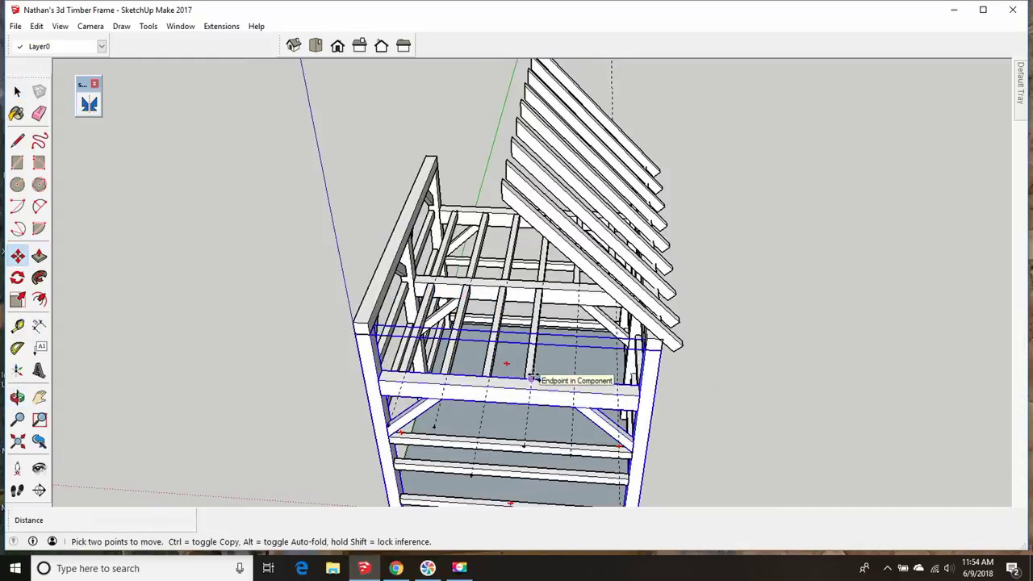
{"action": "left_click", "coordinate": [554, 369]}
{"action": "left_click", "coordinate": [36, 26]}
{"action": "left_click", "coordinate": [60, 40]}
{"action": "left_click", "coordinate": [607, 350]}
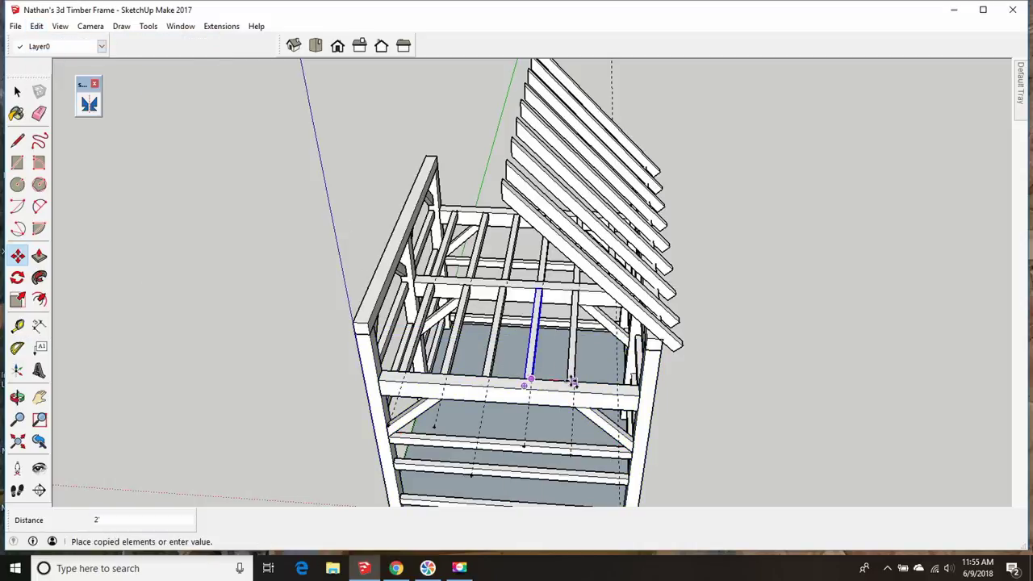
{"action": "left_click", "coordinate": [17, 396]}
{"action": "left_click_drag", "start_coordinate": [267, 339], "coordinate": [42, 34]}
- Dimension the left post's height as 13'6"
{"action": "left_click", "coordinate": [36, 25]}
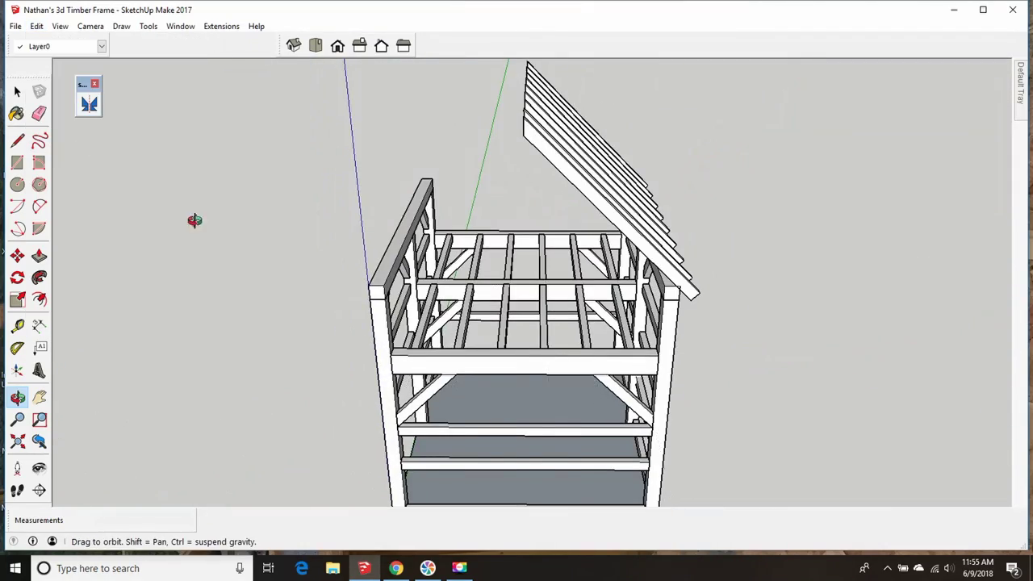
{"action": "left_click_drag", "start_coordinate": [197, 219], "coordinate": [307, 267]}
{"action": "left_click", "coordinate": [371, 483]}
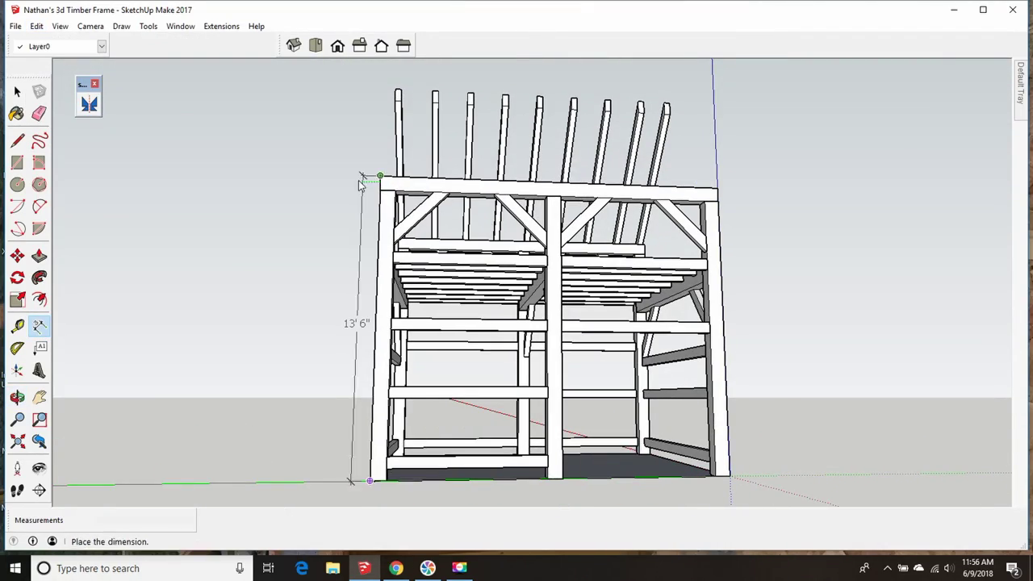
{"action": "left_click", "coordinate": [346, 469]}
{"action": "left_click", "coordinate": [370, 482]}
{"action": "left_click", "coordinate": [729, 476]}
{"action": "key", "text": "space"}
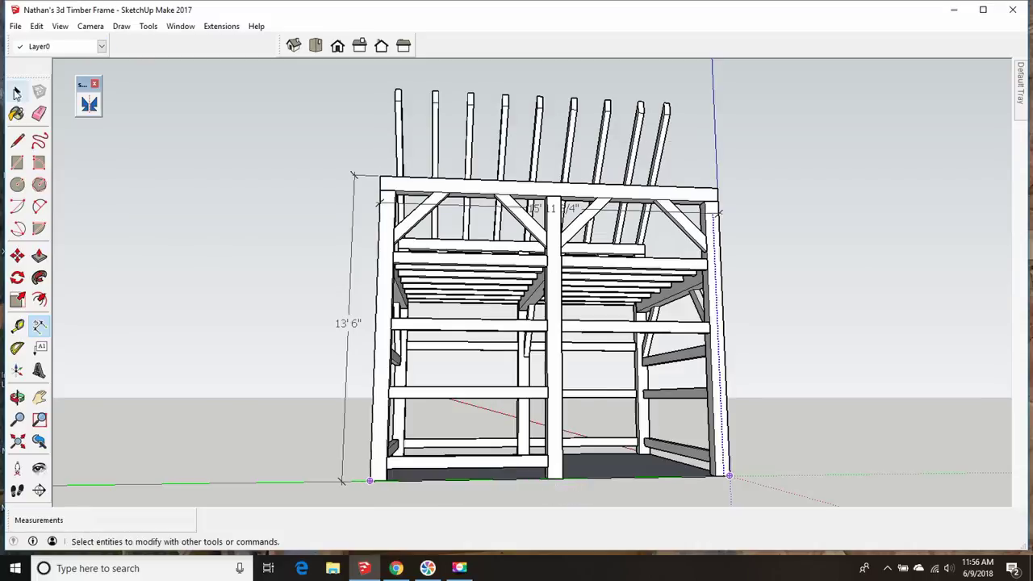
{"action": "key", "text": "o"}
{"action": "left_click_drag", "start_coordinate": [452, 363], "coordinate": [123, 306]}
- Add a 13'6" width dimension below the base of the frame
{"action": "left_click", "coordinate": [39, 326]}
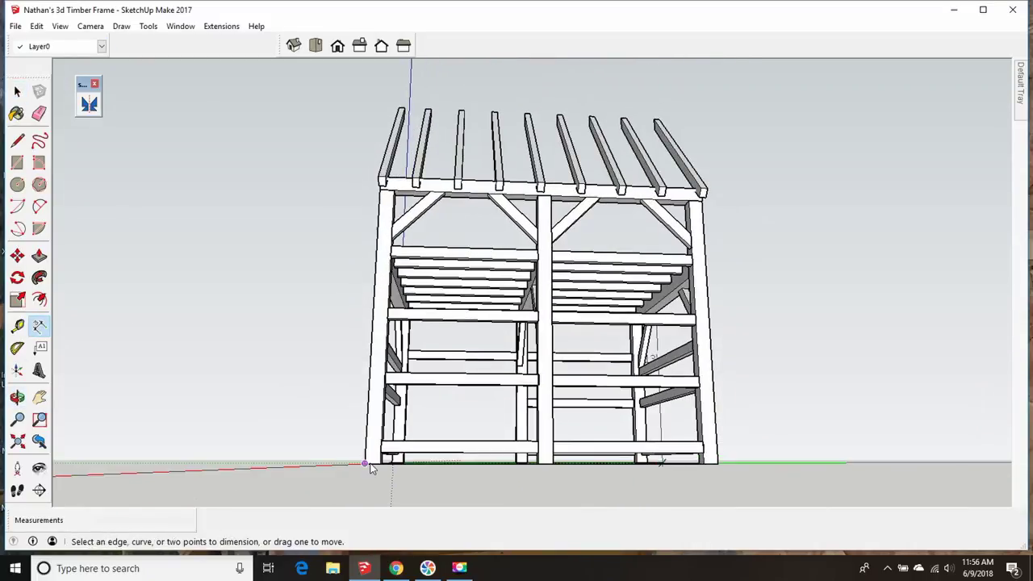
{"action": "left_click", "coordinate": [717, 465]}
{"action": "key", "text": "space"}
{"action": "key", "text": "o"}
{"action": "left_click_drag", "start_coordinate": [517, 323], "coordinate": [162, 323]}
{"action": "left_click", "coordinate": [39, 325]}
{"action": "left_click", "coordinate": [372, 475]}
{"action": "left_click", "coordinate": [680, 474]}
{"action": "left_click", "coordinate": [685, 497]}
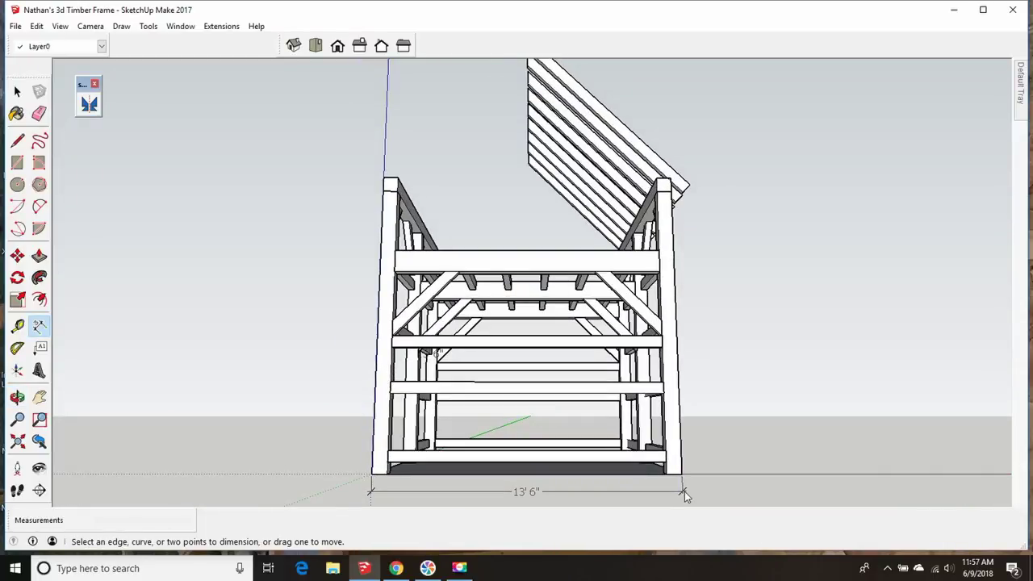
- Dimension the top beam at 16' from a higher corner view
{"action": "left_click", "coordinate": [17, 397]}
{"action": "left_click_drag", "start_coordinate": [363, 419], "coordinate": [106, 175]}
{"action": "left_click", "coordinate": [39, 325]}
{"action": "left_click", "coordinate": [377, 240]}
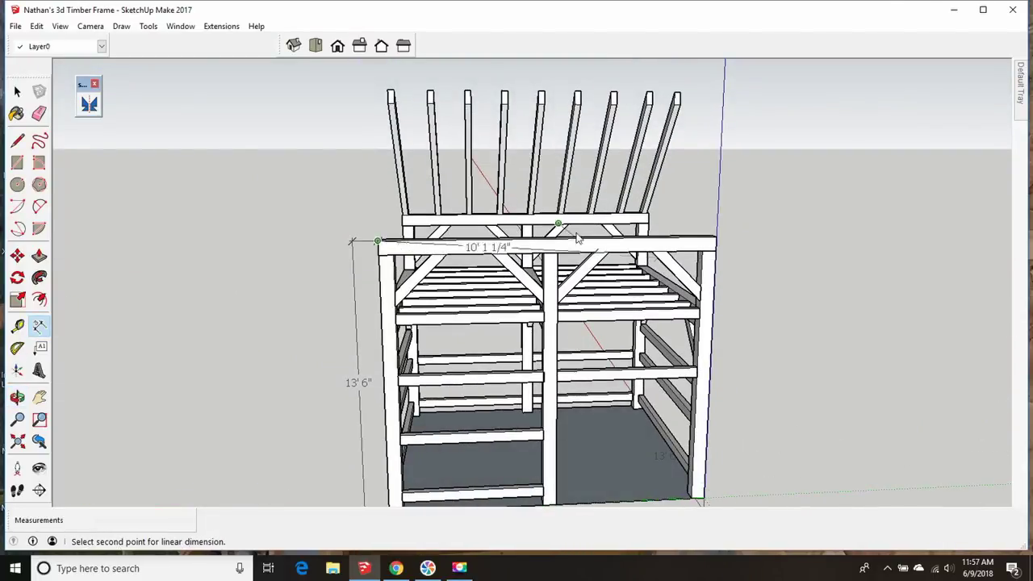
{"action": "left_click", "coordinate": [725, 234]}
{"action": "left_click", "coordinate": [692, 81]}
- Add a guide along the rafter and dimension it at 9' 6 5/16" and 10' 9"
{"action": "left_click", "coordinate": [17, 397]}
{"action": "left_click_drag", "start_coordinate": [339, 307], "coordinate": [418, 302]}
{"action": "key", "text": "t"}
{"action": "left_click", "coordinate": [421, 204]}
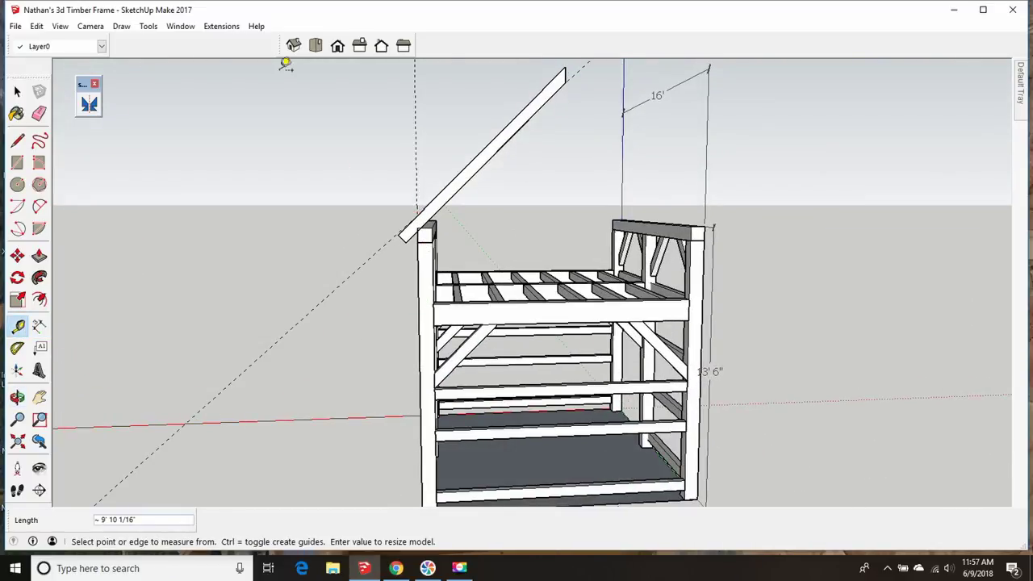
{"action": "left_click", "coordinate": [420, 223]}
{"action": "key", "text": "d"}
{"action": "left_click", "coordinate": [566, 67]}
{"action": "left_click", "coordinate": [415, 215]}
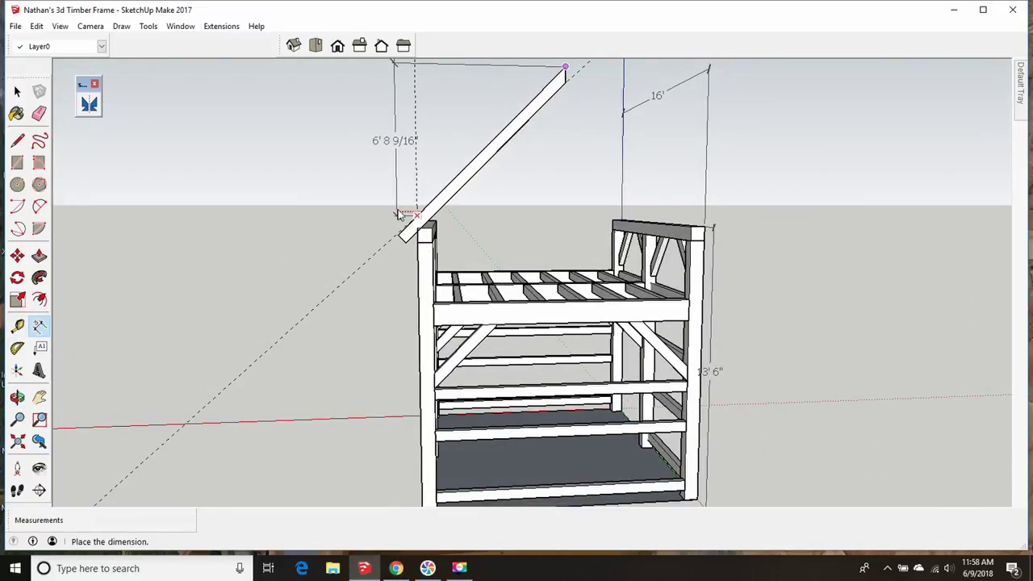
{"action": "left_click", "coordinate": [410, 200]}
{"action": "left_click", "coordinate": [565, 66]}
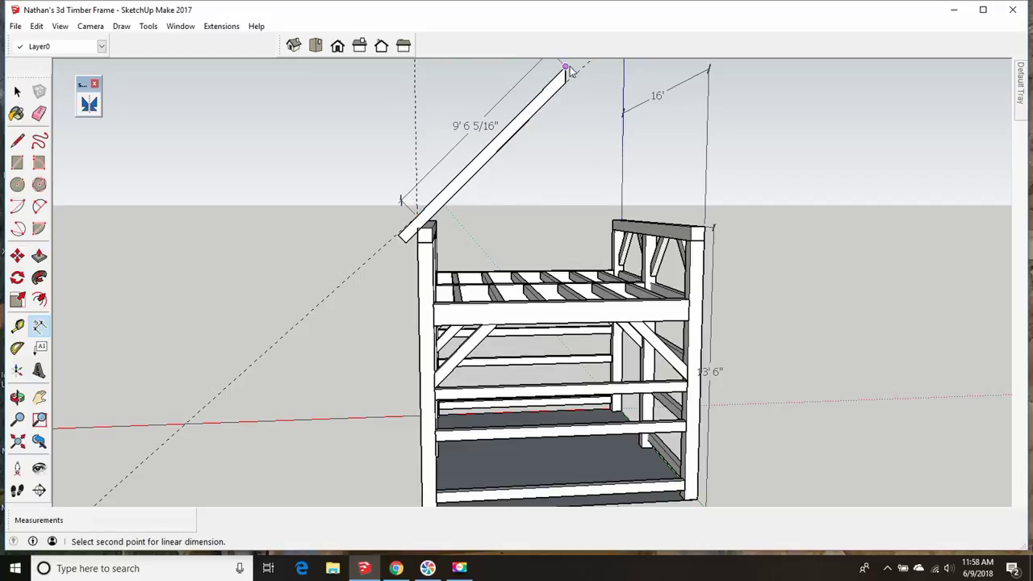
{"action": "left_click", "coordinate": [398, 235]}
{"action": "left_click", "coordinate": [365, 200]}
- Zoom and orbit to view the whole dimensioned frame from above
{"action": "key", "text": "z"}
{"action": "left_click_drag", "start_coordinate": [362, 198], "coordinate": [339, 234]}
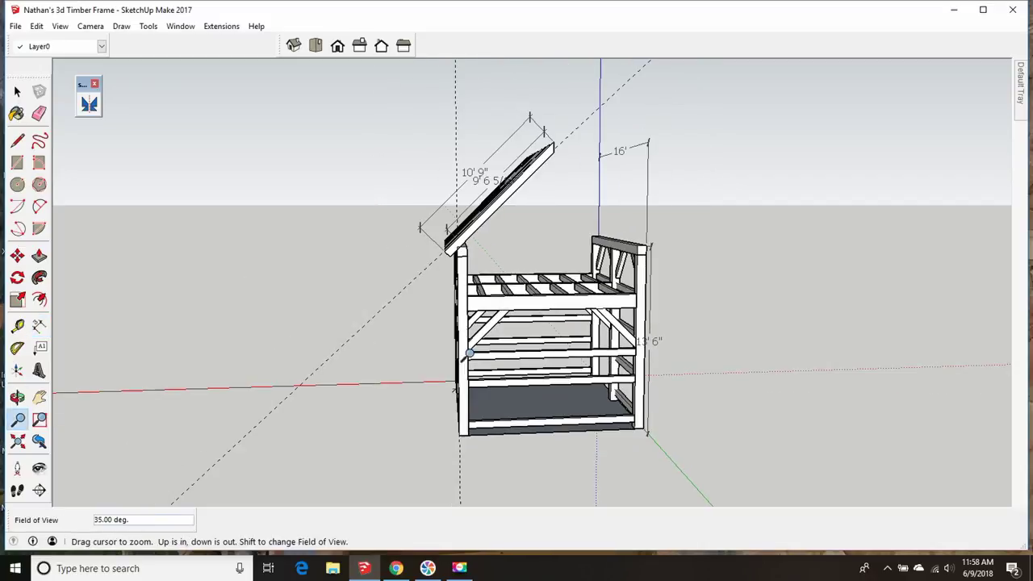
{"action": "key", "text": "o"}
{"action": "left_click_drag", "start_coordinate": [259, 249], "coordinate": [339, 266]}
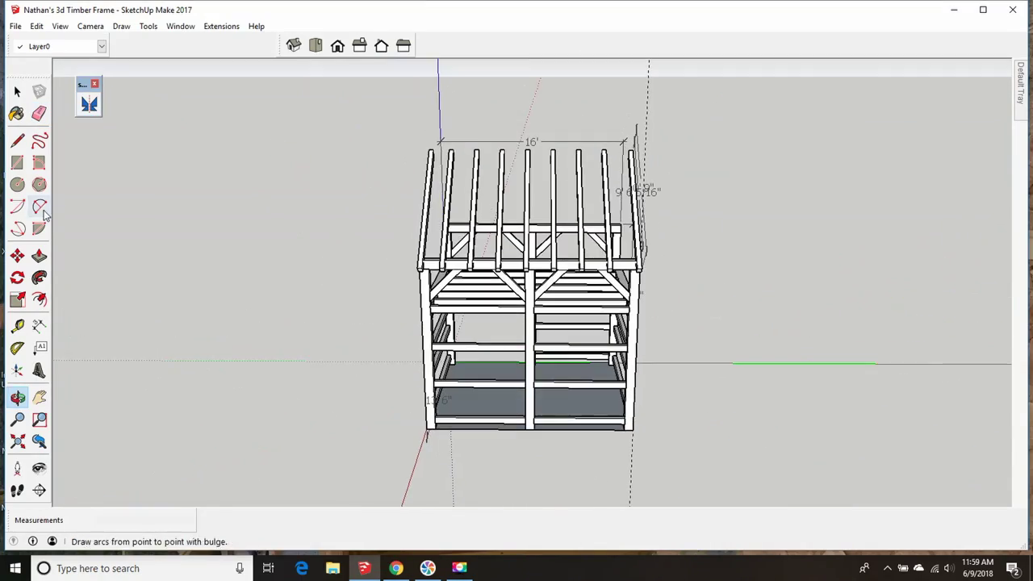
{"action": "left_click", "coordinate": [17, 419]}
{"action": "left_click_drag", "start_coordinate": [296, 306], "coordinate": [295, 234]}
{"action": "left_click", "coordinate": [17, 396]}
{"action": "mouse_move", "coordinate": [242, 339]}
{"action": "left_mouse_down"}
{"action": "mouse_move", "coordinate": [295, 282]}
{"action": "mouse_move", "coordinate": [341, 388]}
{"action": "mouse_move", "coordinate": [377, 87]}
{"action": "mouse_move", "coordinate": [242, 346]}
{"action": "left_mouse_up"}
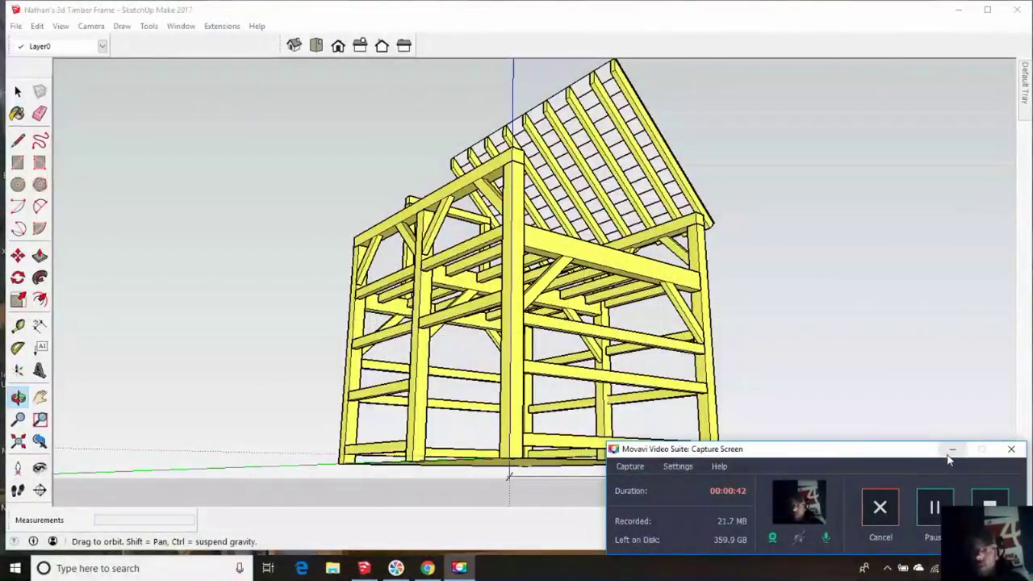
- Colour the frame members yellow and orbit to see the floor from higher up
{"action": "left_click", "coordinate": [952, 453]}
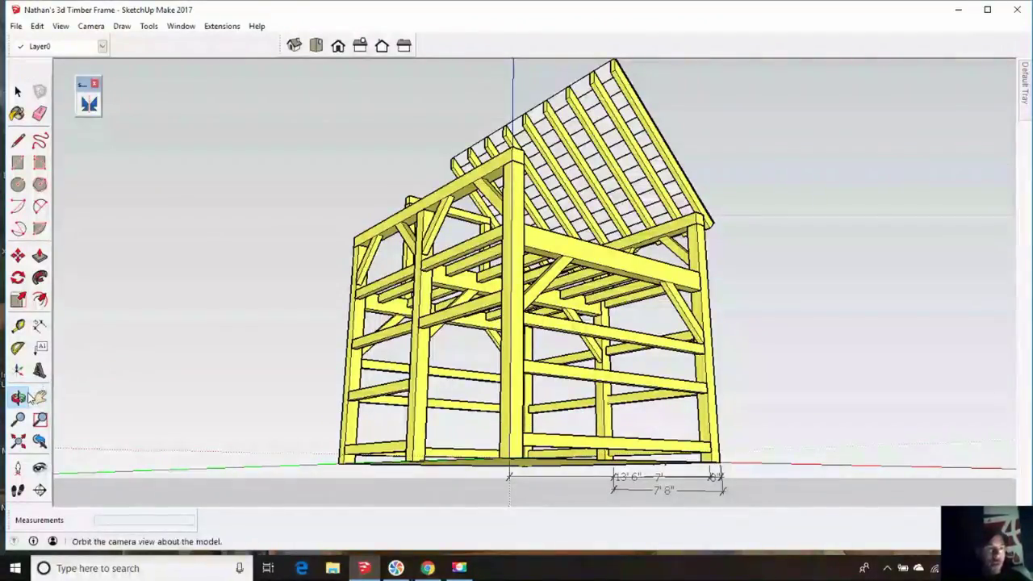
{"action": "left_click_drag", "start_coordinate": [272, 272], "coordinate": [296, 392]}
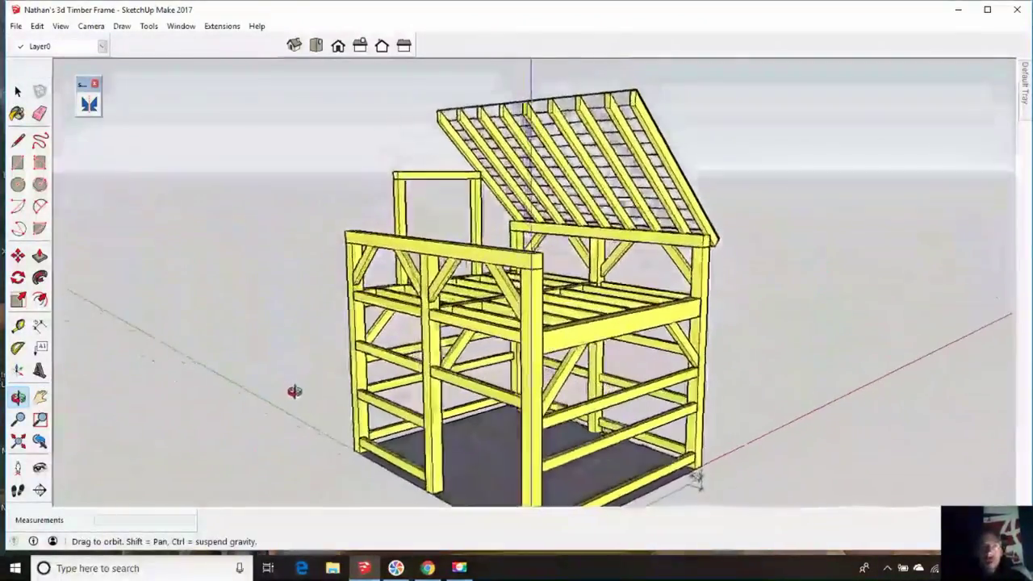
{"action": "left_click_drag", "start_coordinate": [239, 215], "coordinate": [347, 274]}
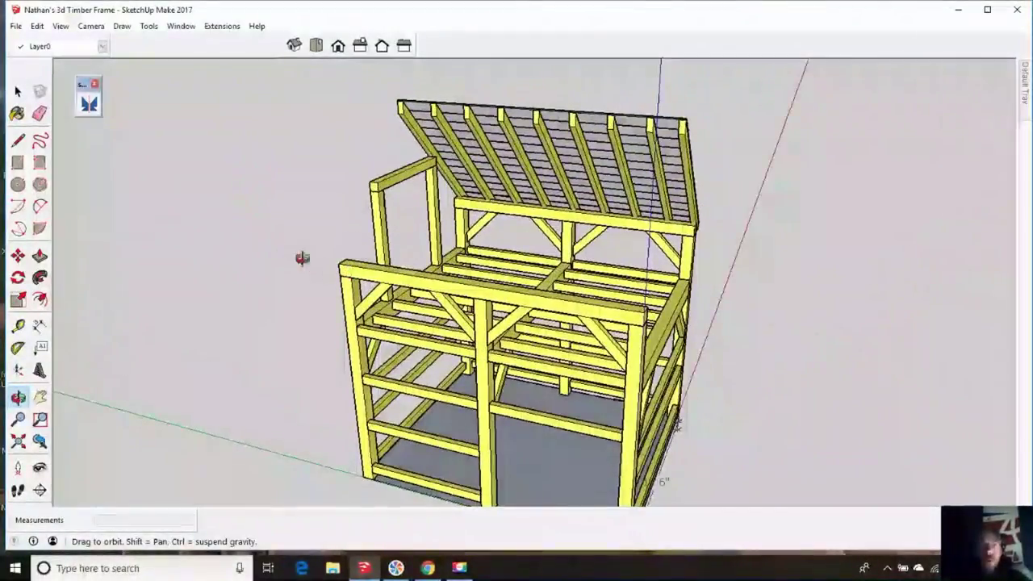
{"action": "left_click_drag", "start_coordinate": [268, 228], "coordinate": [333, 243]}
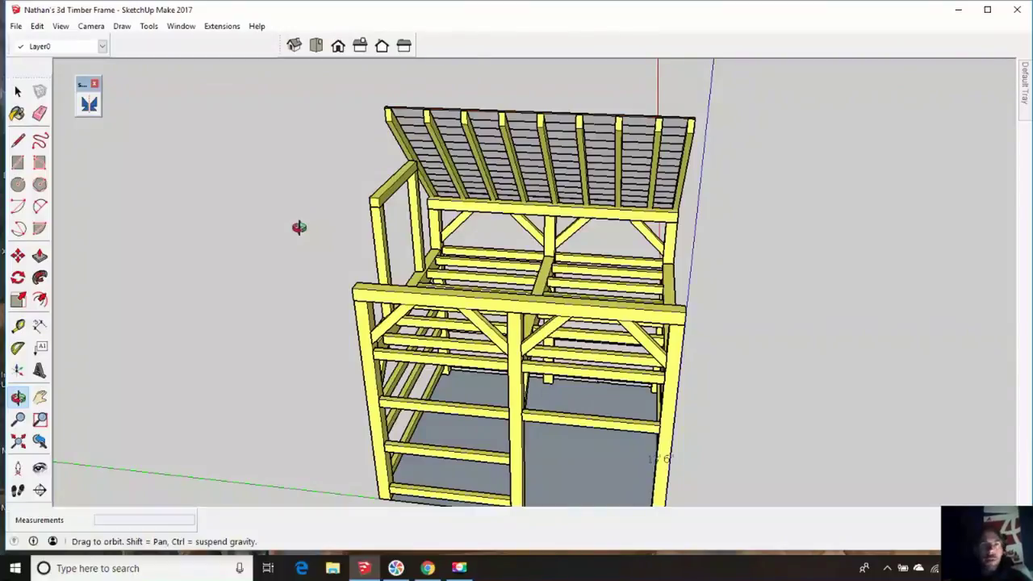
{"action": "left_click_drag", "start_coordinate": [298, 228], "coordinate": [330, 202]}
{"action": "left_click_drag", "start_coordinate": [261, 208], "coordinate": [325, 189]}
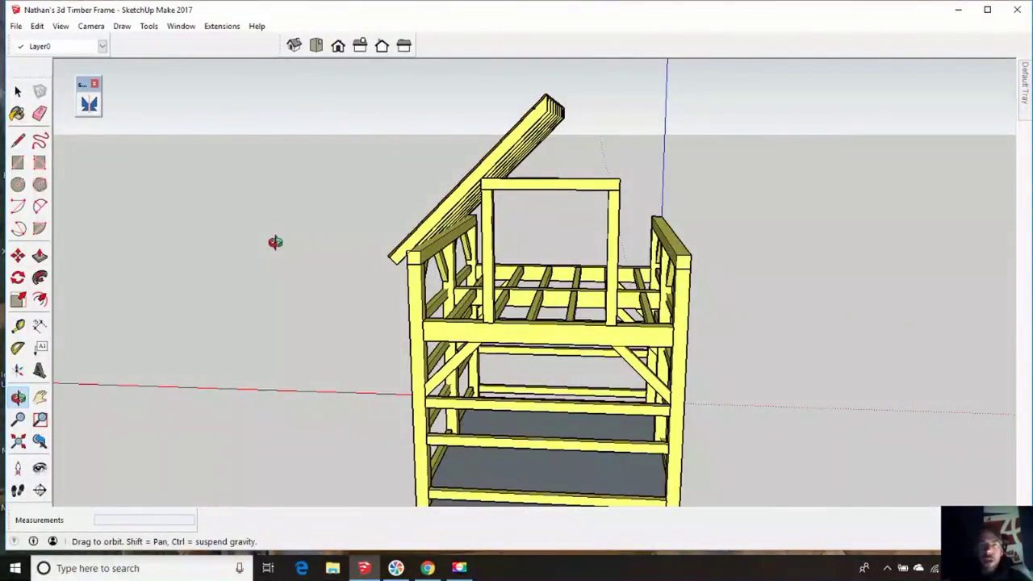
{"action": "left_click_drag", "start_coordinate": [275, 242], "coordinate": [140, 265]}
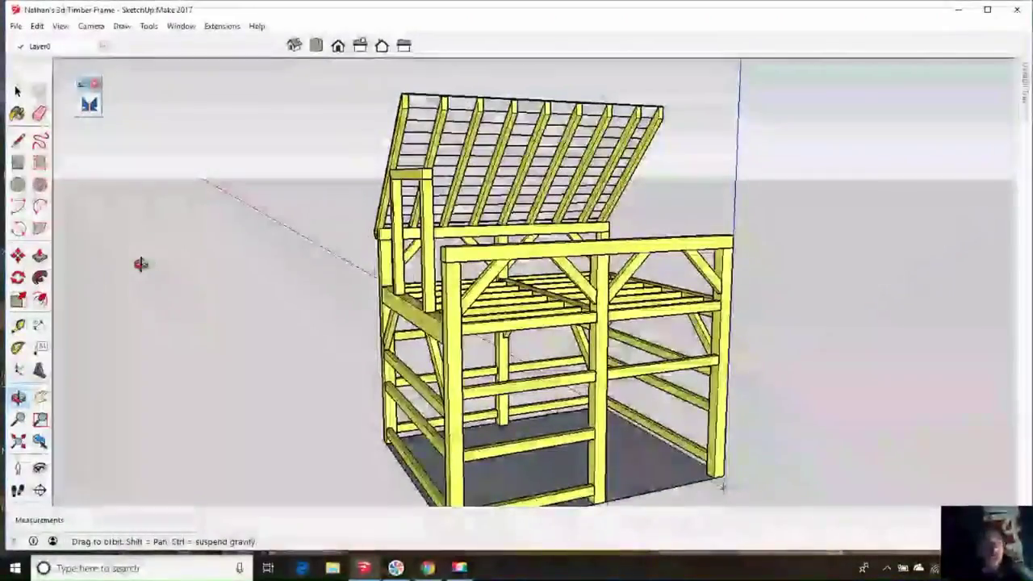
{"action": "left_click", "coordinate": [18, 93]}
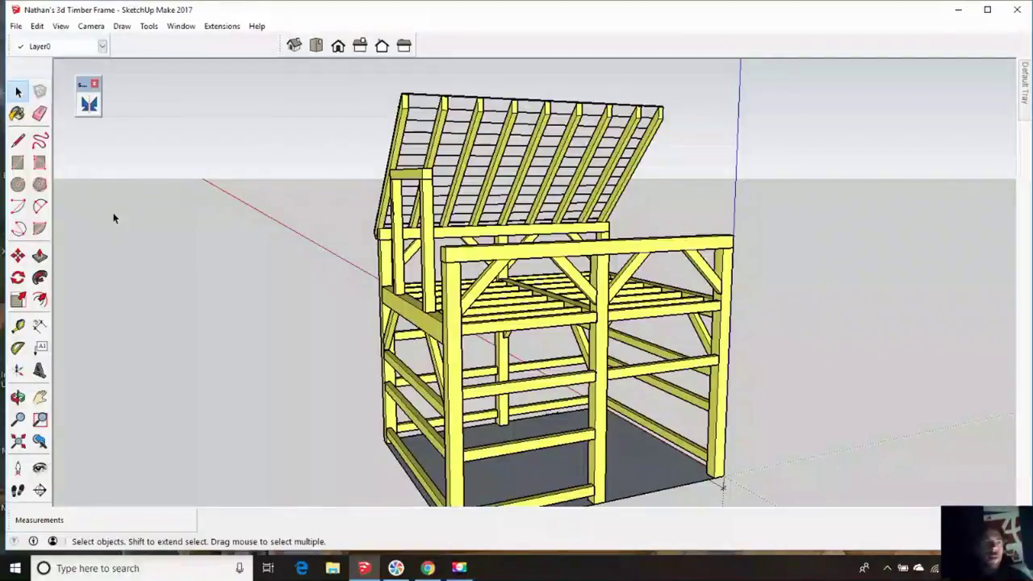
{"action": "left_click", "coordinate": [17, 396]}
{"action": "left_click_drag", "start_coordinate": [223, 313], "coordinate": [366, 306]}
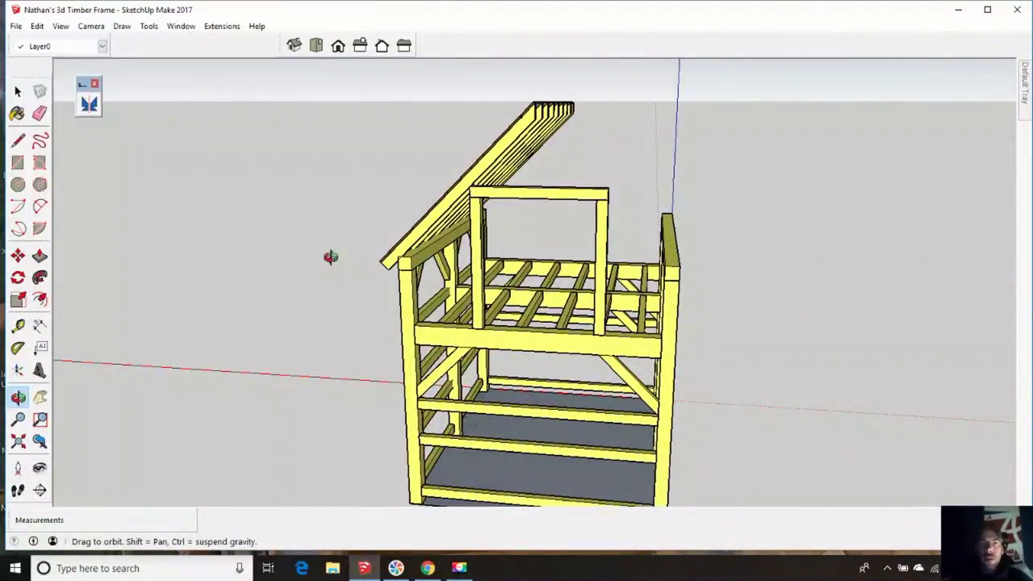
{"action": "left_click_drag", "start_coordinate": [331, 257], "coordinate": [365, 258]}
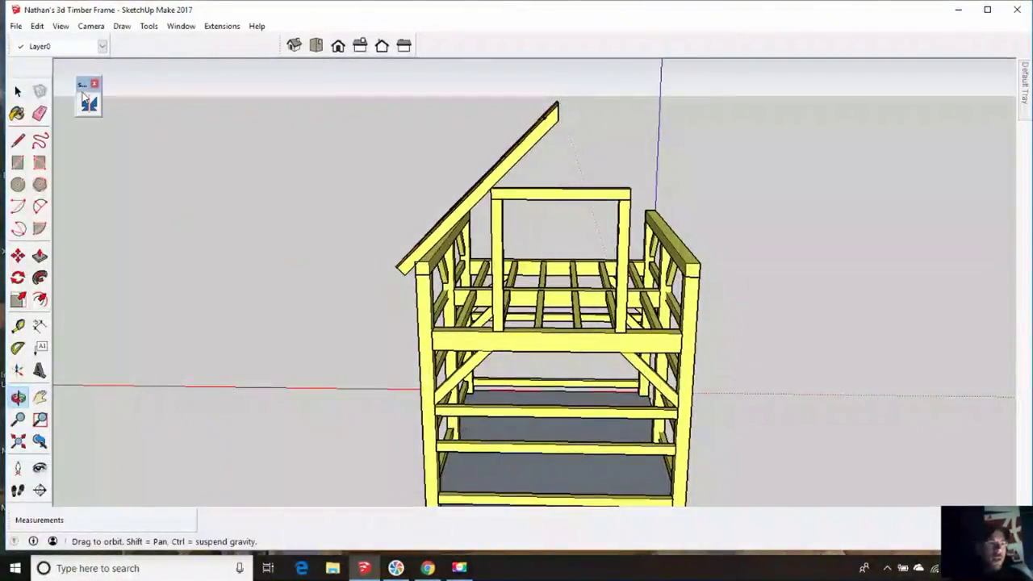
{"action": "left_click", "coordinate": [18, 92]}
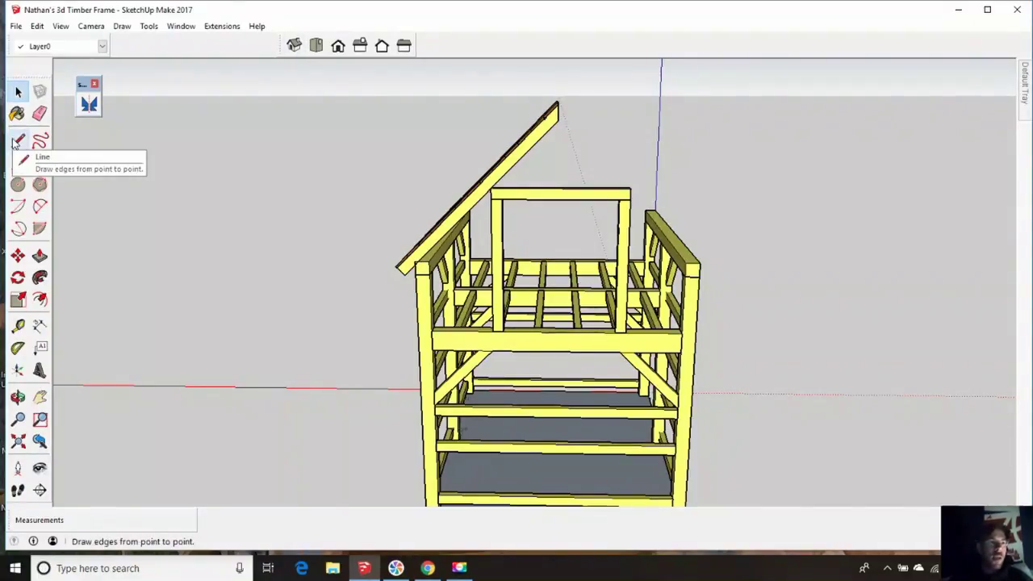
{"action": "left_click", "coordinate": [17, 398]}
{"action": "left_click_drag", "start_coordinate": [305, 295], "coordinate": [230, 195]}
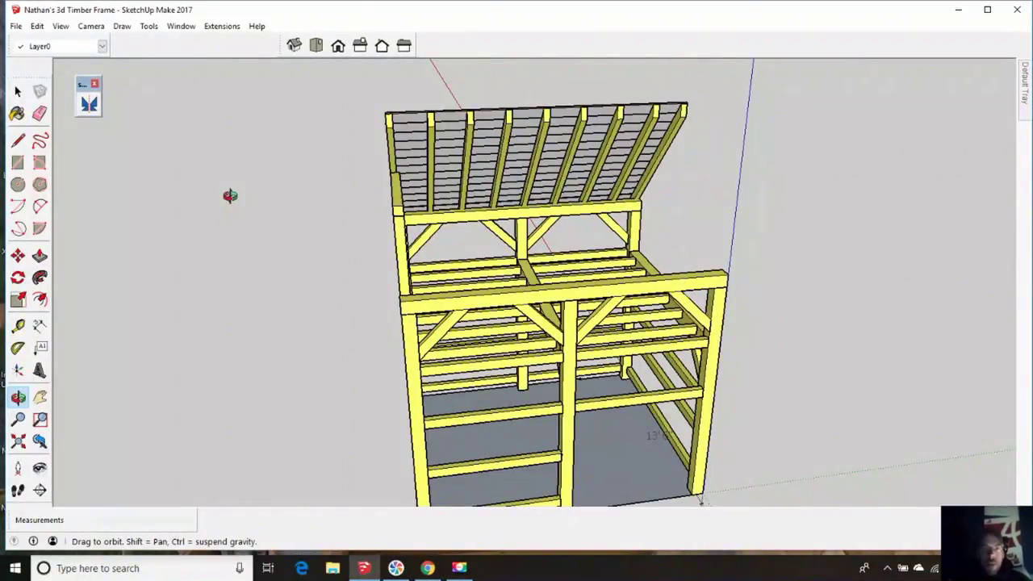
{"action": "left_click_drag", "start_coordinate": [261, 207], "coordinate": [205, 185]}
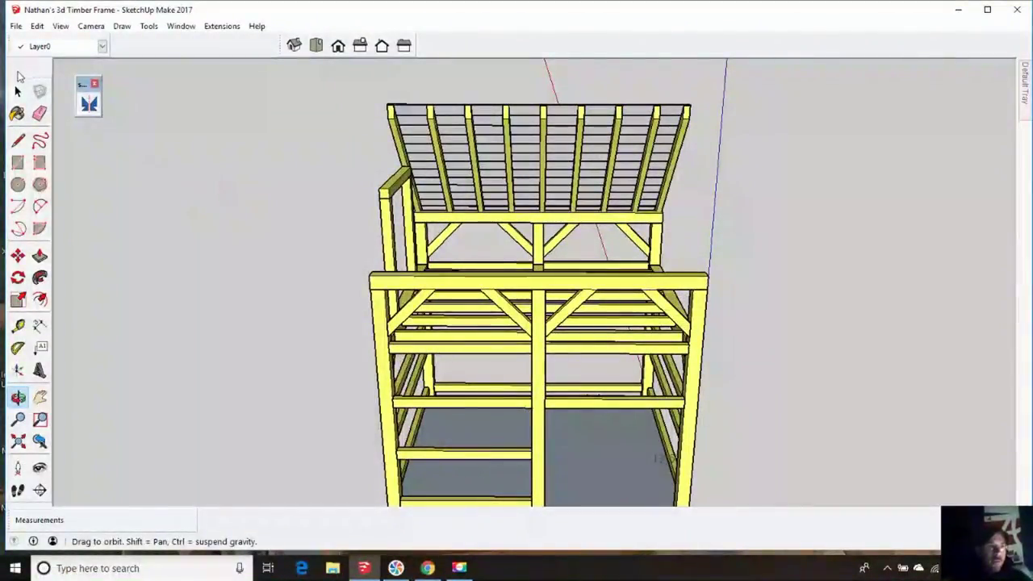
{"action": "left_click", "coordinate": [18, 91]}
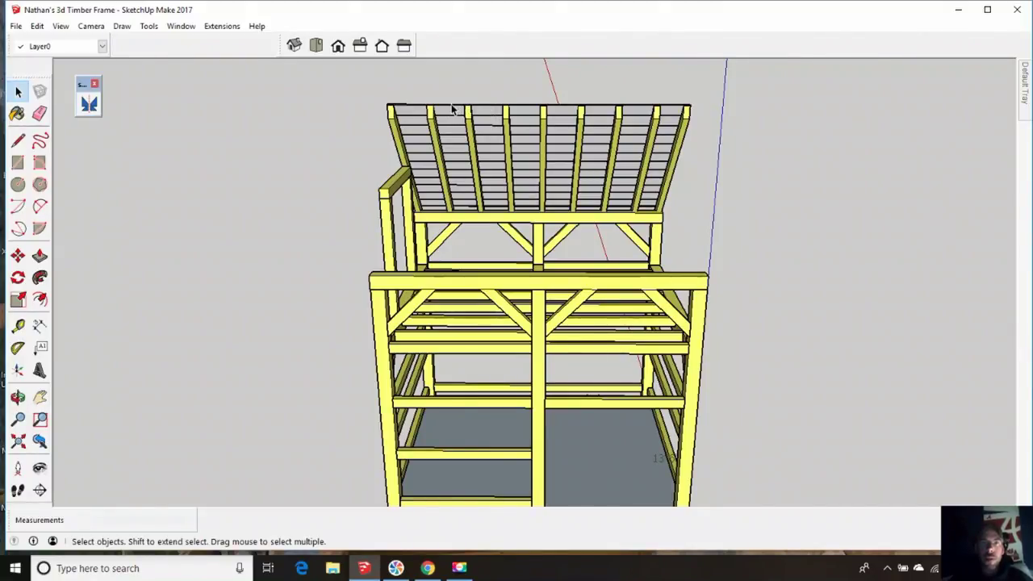
{"action": "left_click", "coordinate": [453, 108]}
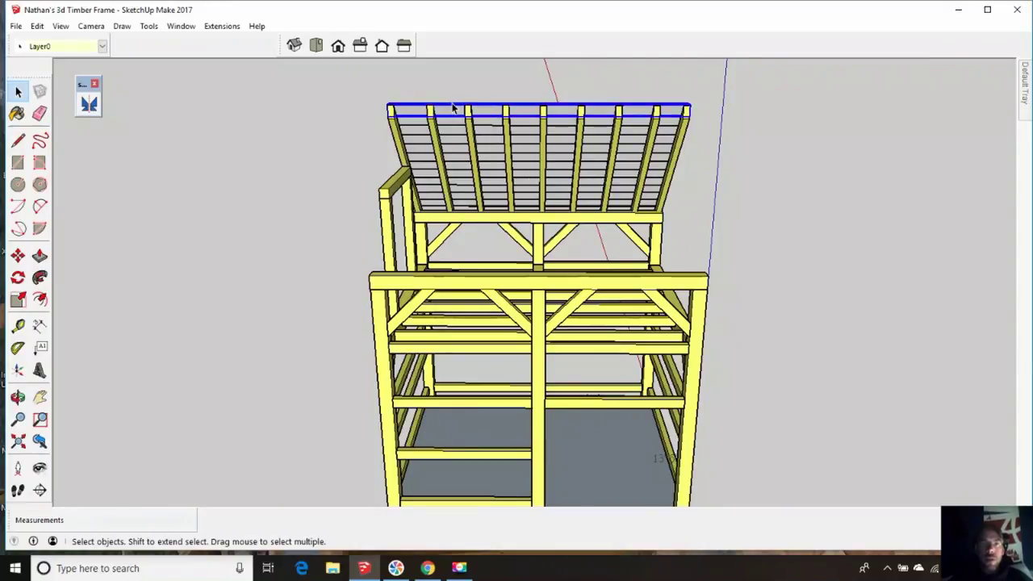
{"action": "left_click", "coordinate": [333, 117]}
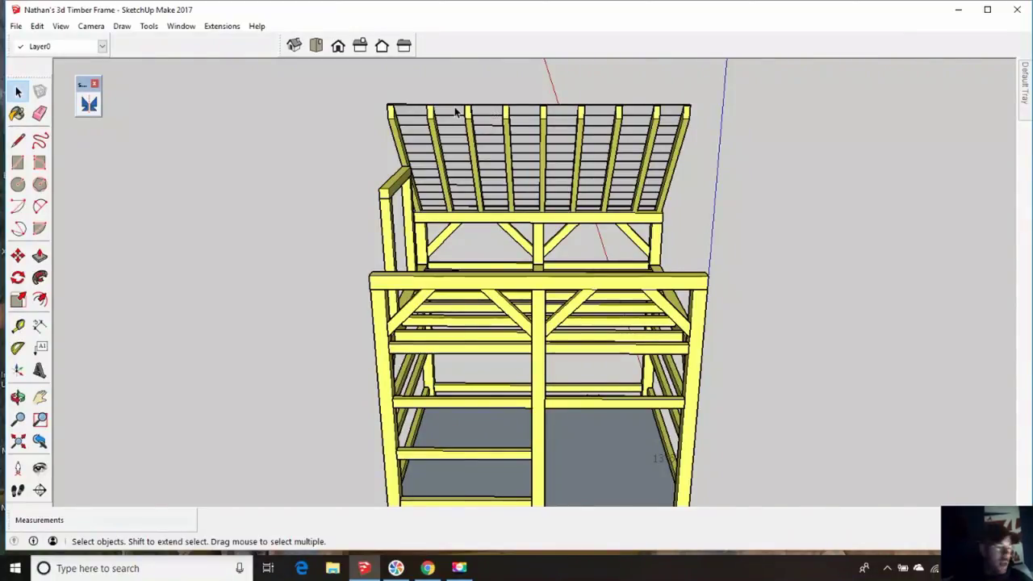
{"action": "left_click_drag", "start_coordinate": [457, 110], "coordinate": [501, 129]}
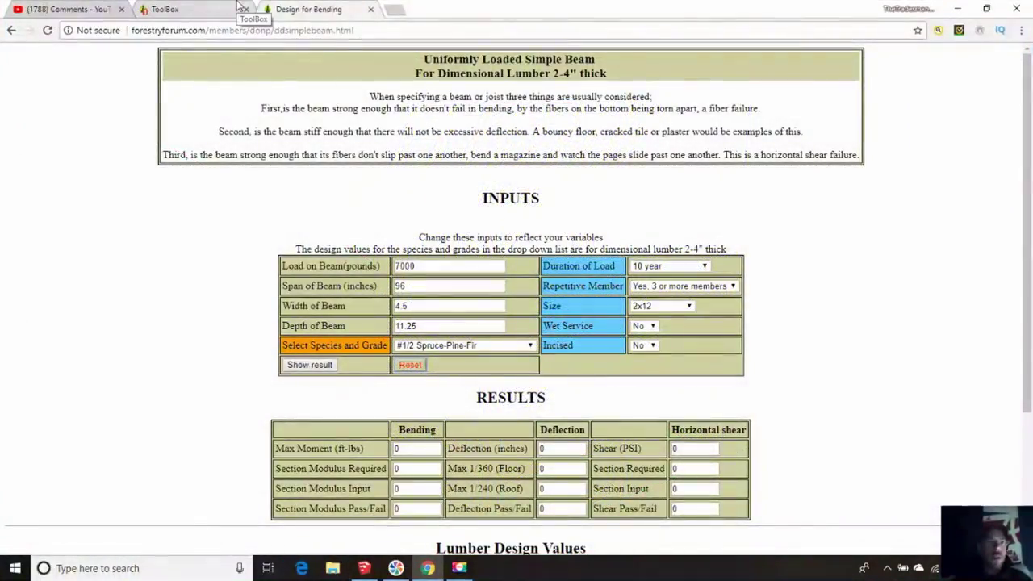
- Close the Design for Bending calculator and return to the Timber Framing board
{"action": "left_click", "coordinate": [220, 10]}
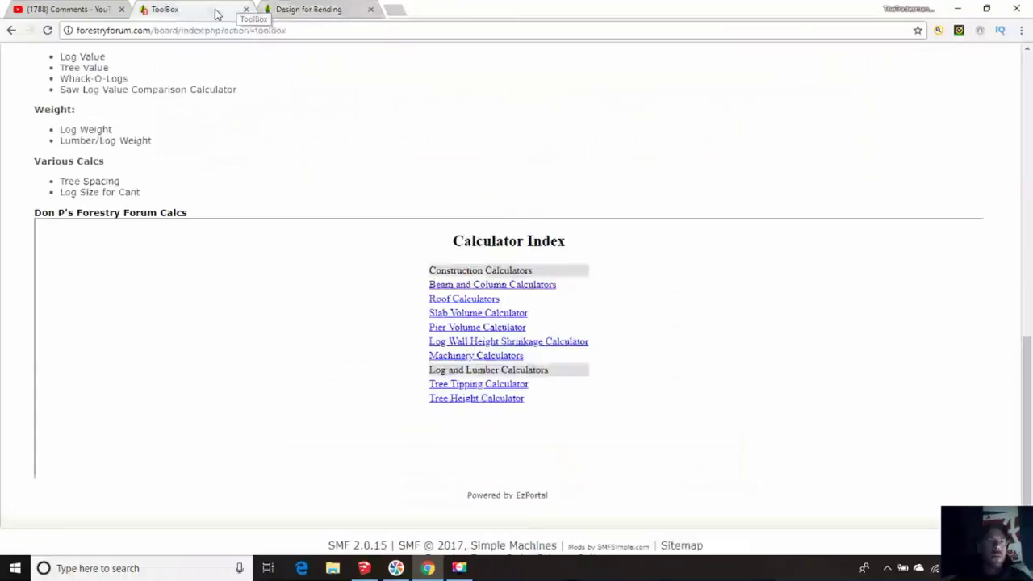
{"action": "left_click", "coordinate": [371, 9]}
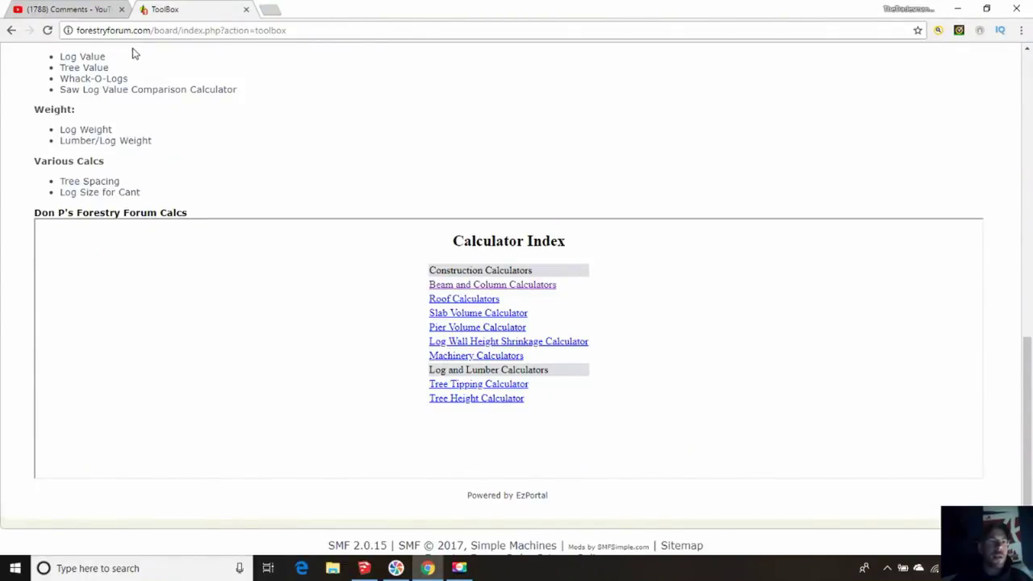
{"action": "left_click", "coordinate": [10, 33]}
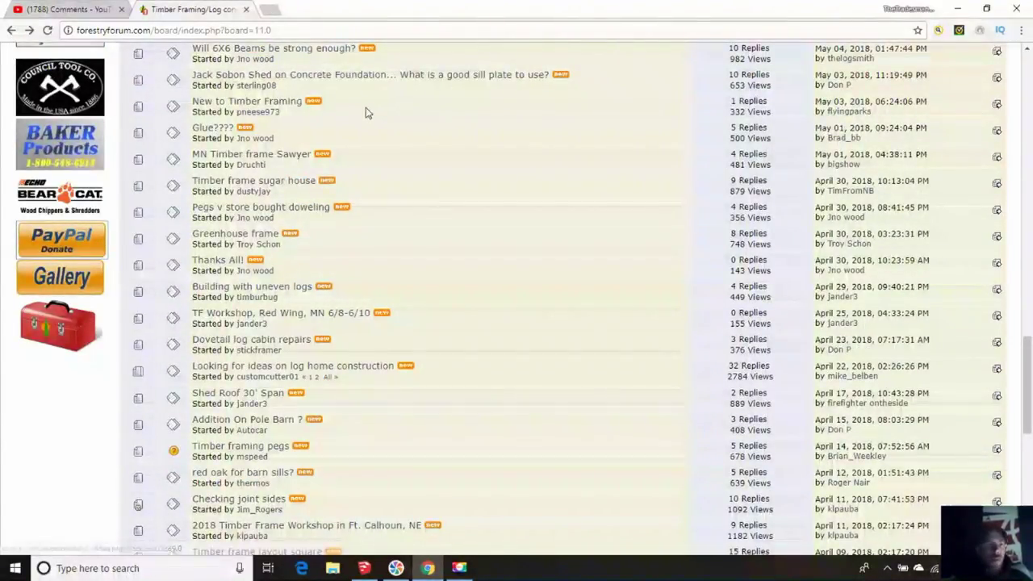
- Visit the ToolBox page, come back, then go to the Forestry Forum home index
{"action": "left_click", "coordinate": [70, 332]}
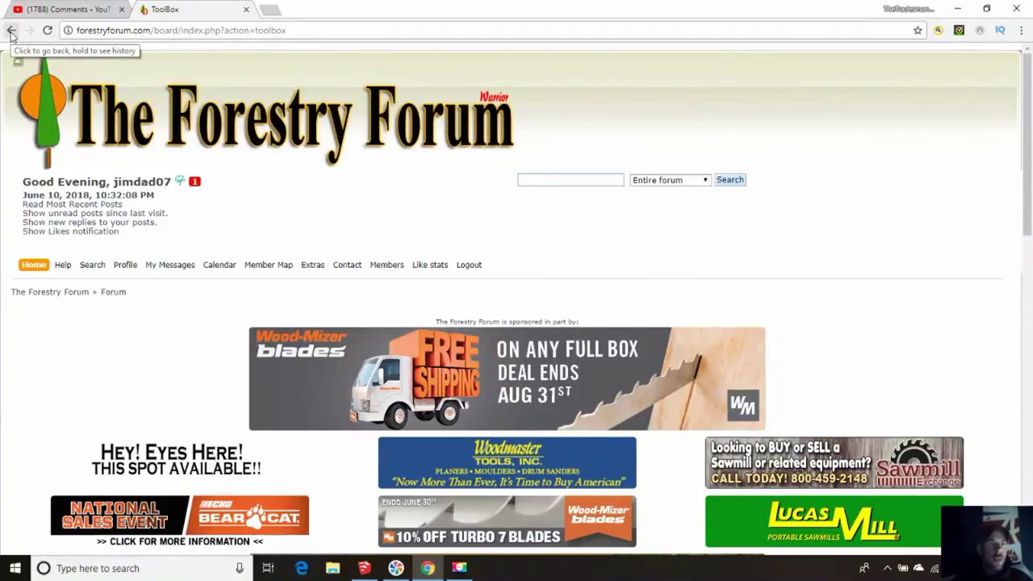
{"action": "left_click", "coordinate": [11, 30]}
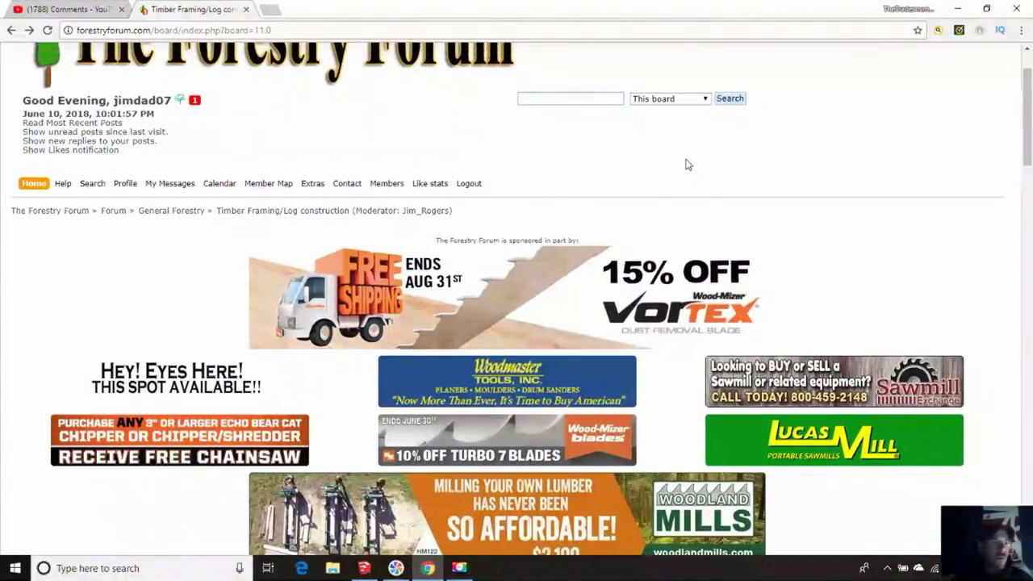
{"action": "left_click", "coordinate": [47, 215]}
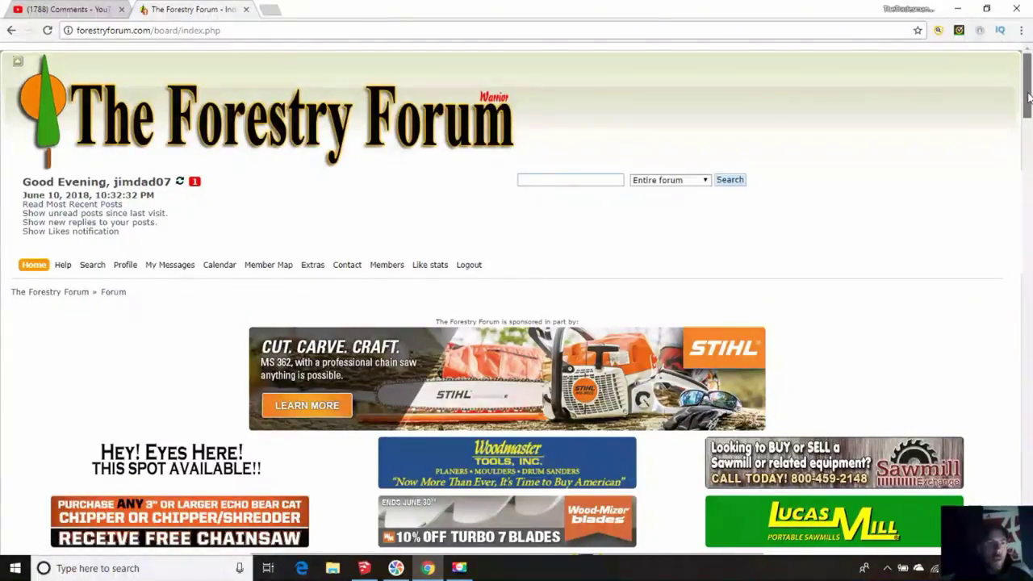
- Scroll the forum index and open the ToolBox page from the left sidebar
{"action": "left_click_drag", "start_coordinate": [1030, 96], "coordinate": [1029, 166]}
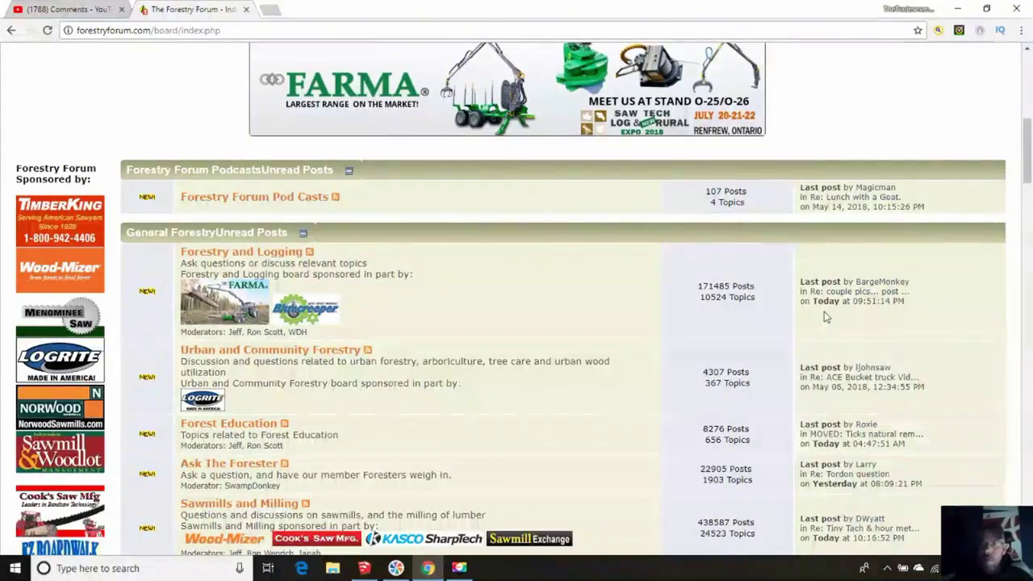
{"action": "left_click_drag", "start_coordinate": [1028, 171], "coordinate": [1029, 300]}
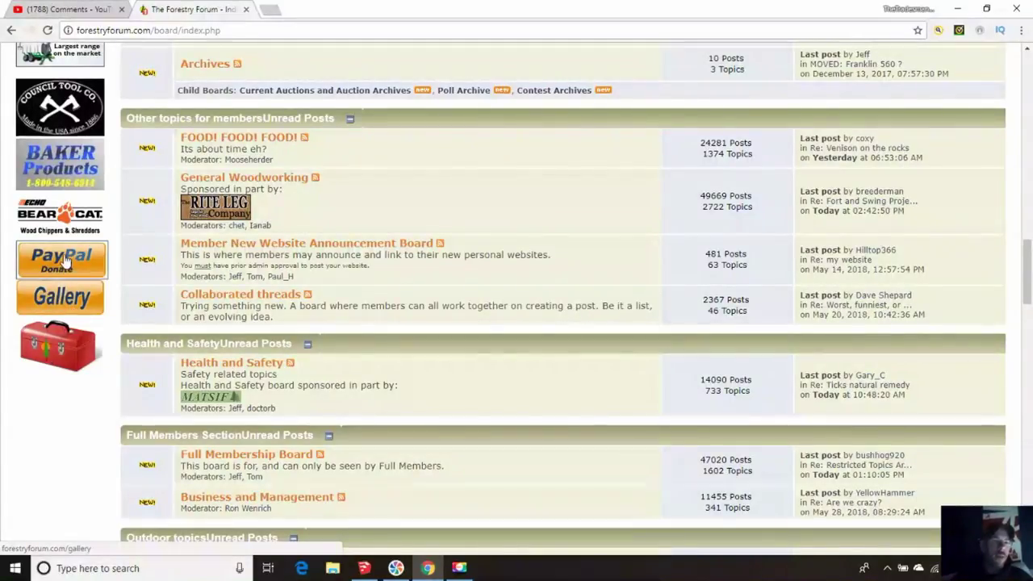
{"action": "left_click", "coordinate": [51, 337]}
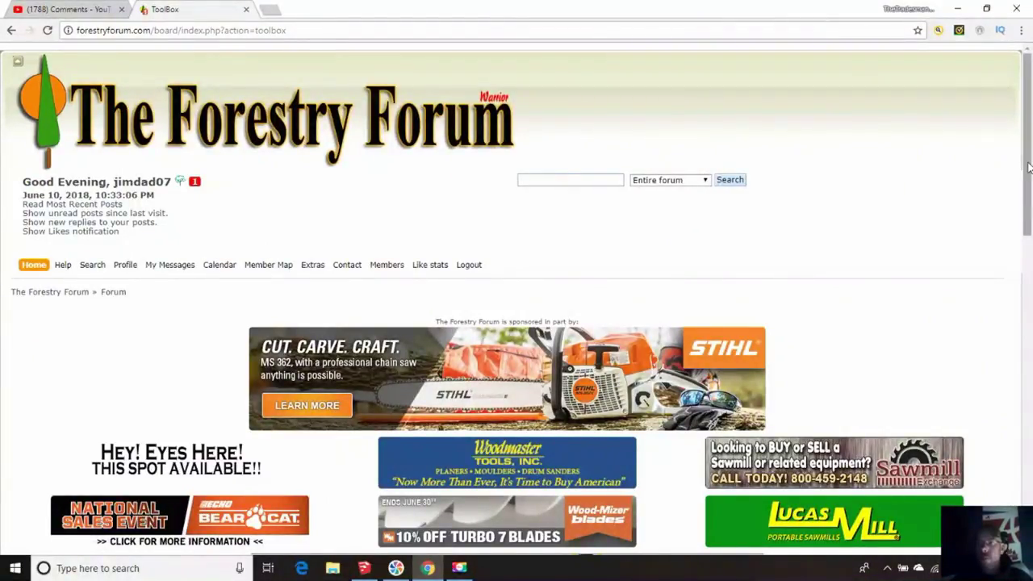
{"action": "left_click_drag", "start_coordinate": [1029, 167], "coordinate": [1031, 480]}
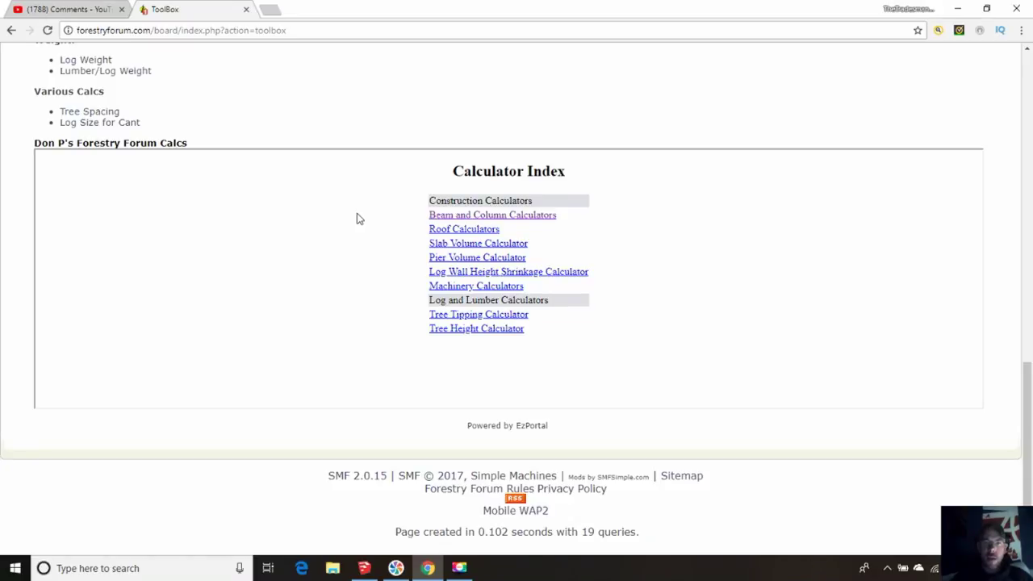
- Open the Beam and Column Calculators link from the Calculator Index
{"action": "left_click", "coordinate": [486, 215]}
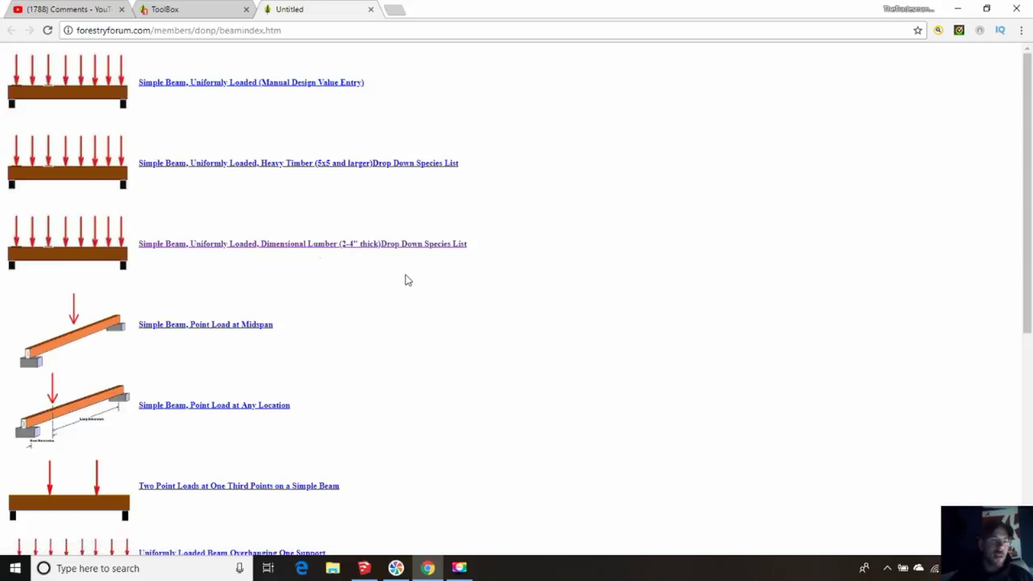
- Open the 'Simple Beam, Uniformly Loaded, Dimensional Lumber (2-4" thick)' calculator
{"action": "left_click", "coordinate": [216, 251]}
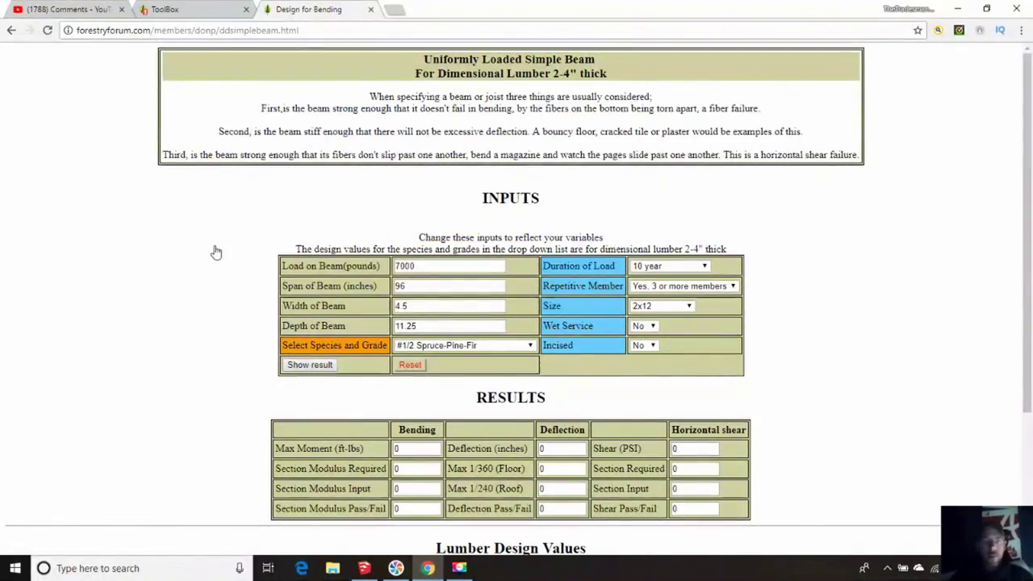
- Set the beam load to 840 pounds and the span to 123 inches
{"action": "left_click", "coordinate": [425, 267]}
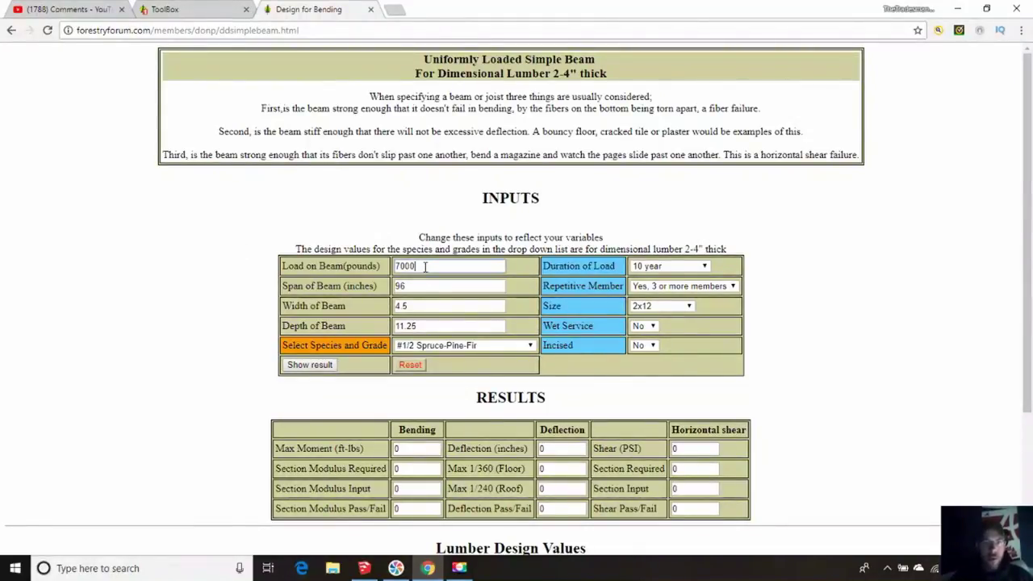
{"action": "key", "text": "BackSpace"}
{"action": "key", "text": "BackSpace"}
{"action": "key", "text": "BackSpace"}
{"action": "key", "text": "BackSpace"}
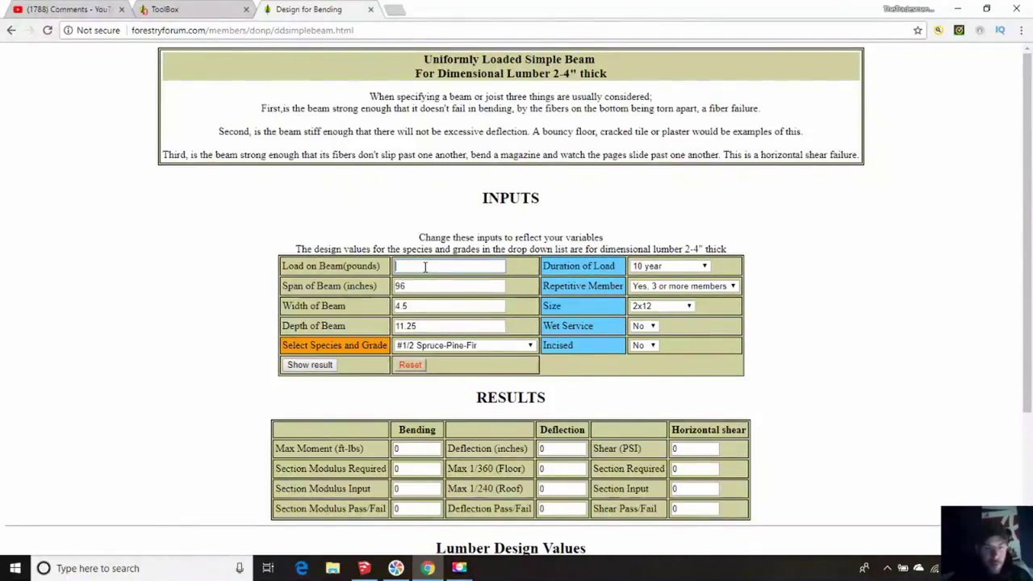
{"action": "type", "text": "840"}
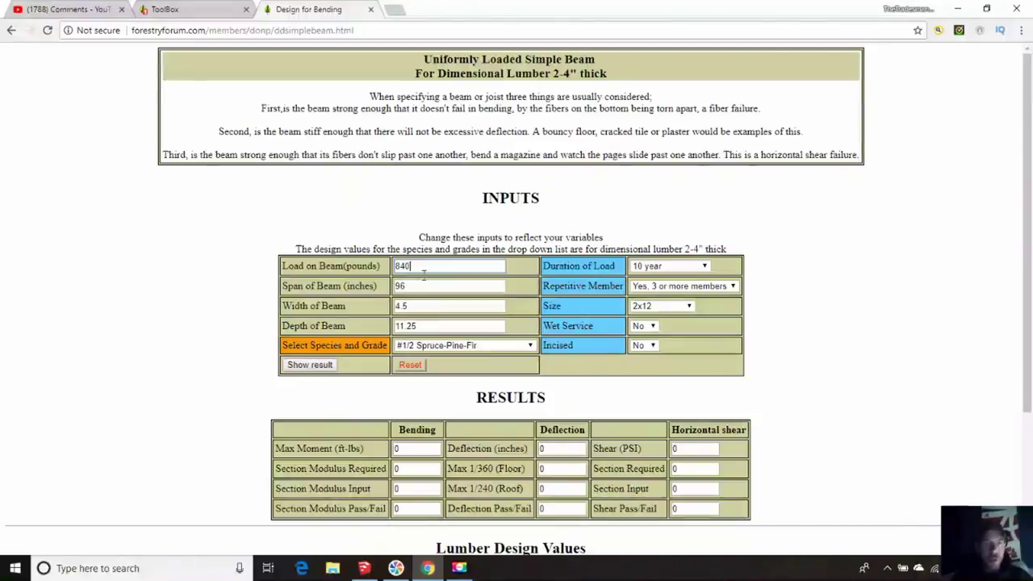
{"action": "left_click", "coordinate": [415, 287]}
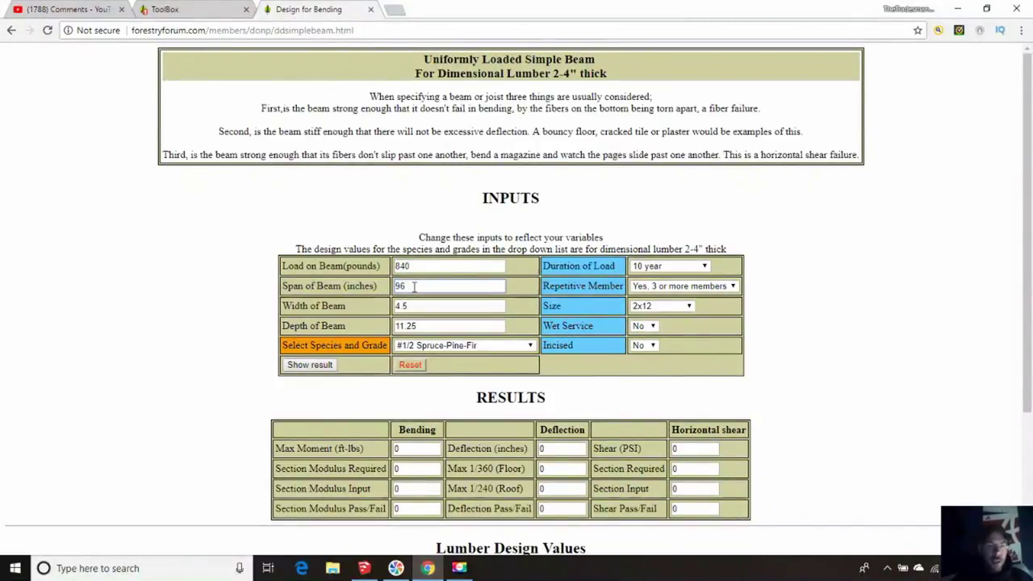
{"action": "key", "text": "BackSpace"}
{"action": "key", "text": "BackSpace"}
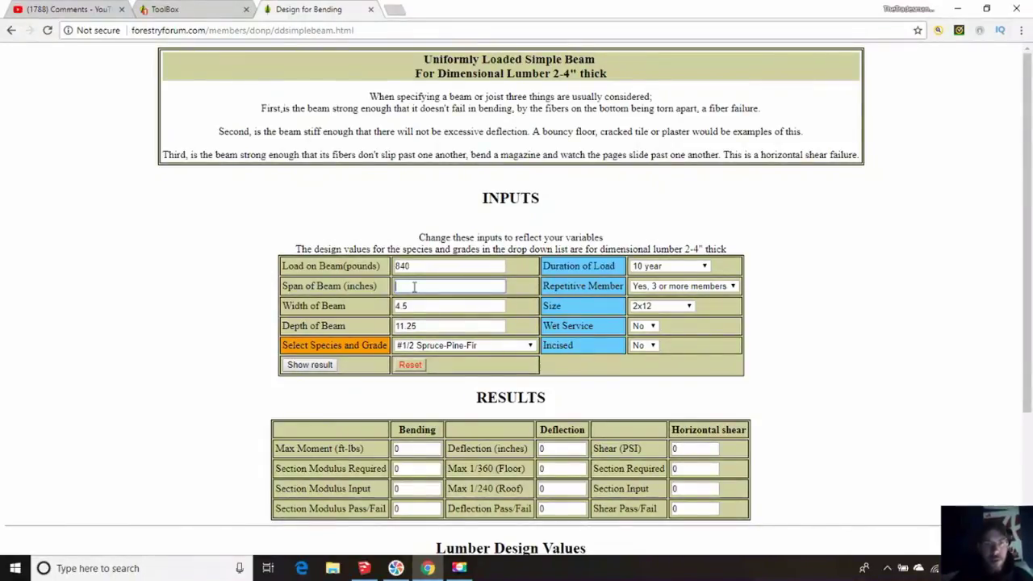
{"action": "type", "text": "123"}
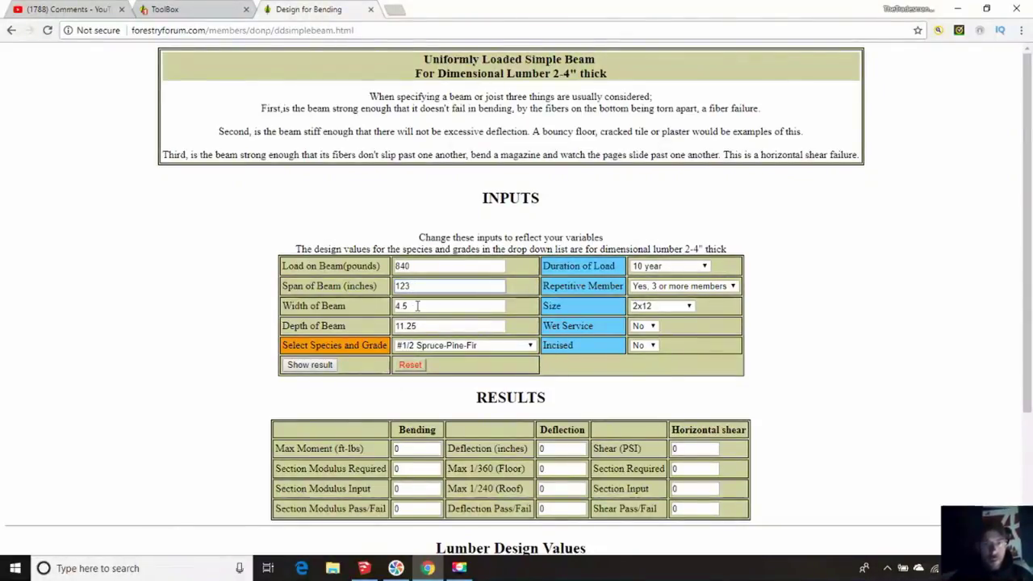
- Set width 4, depth 6, species #2 Eastern Hemlock, and calculate the results
{"action": "left_click", "coordinate": [418, 306]}
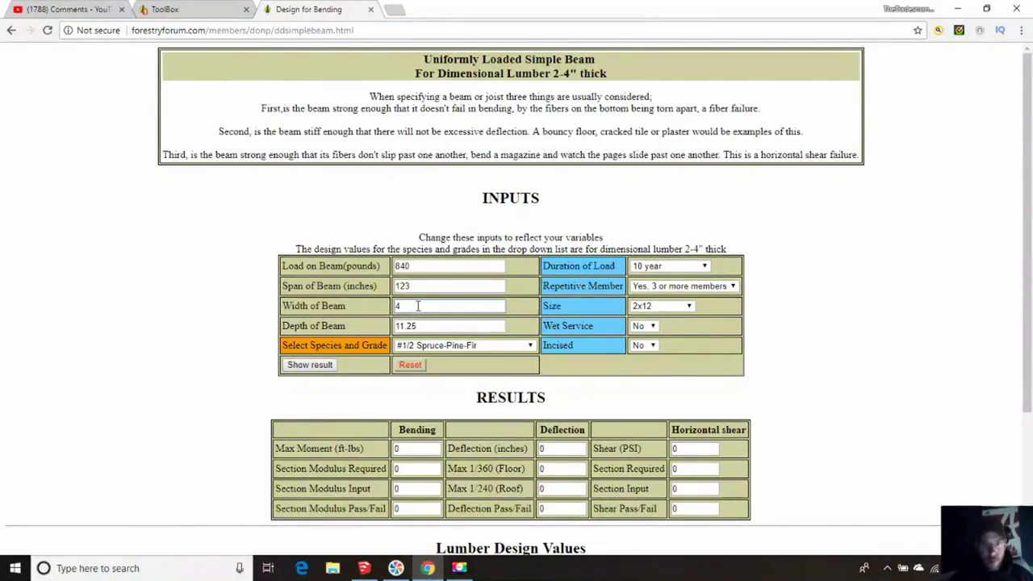
{"action": "left_click", "coordinate": [422, 345]}
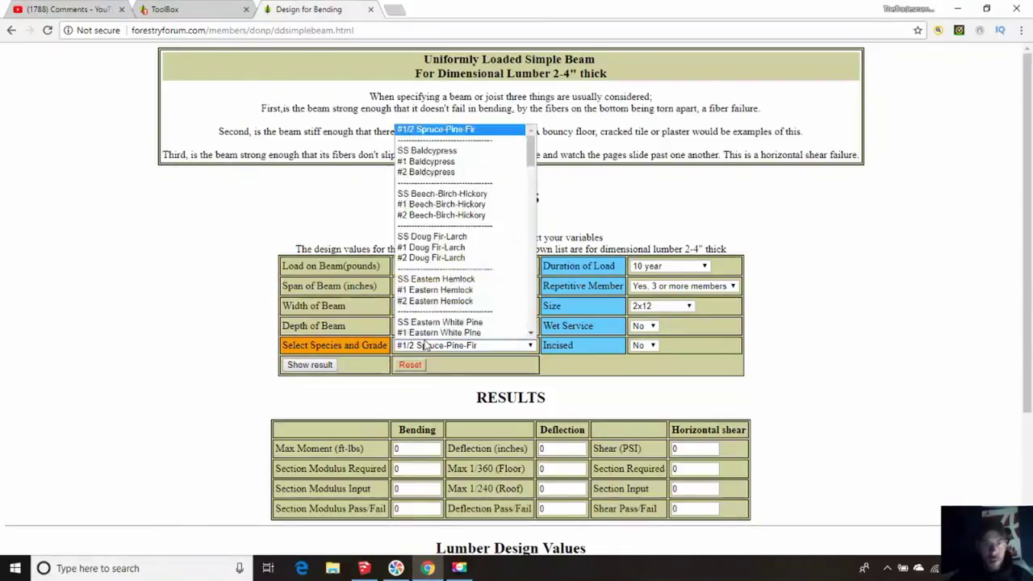
{"action": "left_click", "coordinate": [276, 233]}
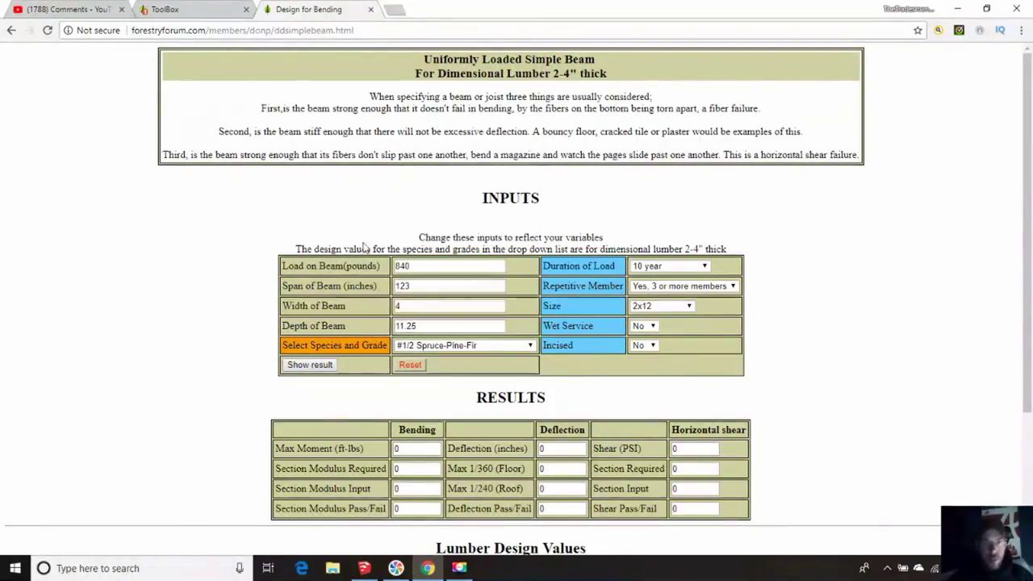
{"action": "left_click", "coordinate": [422, 328]}
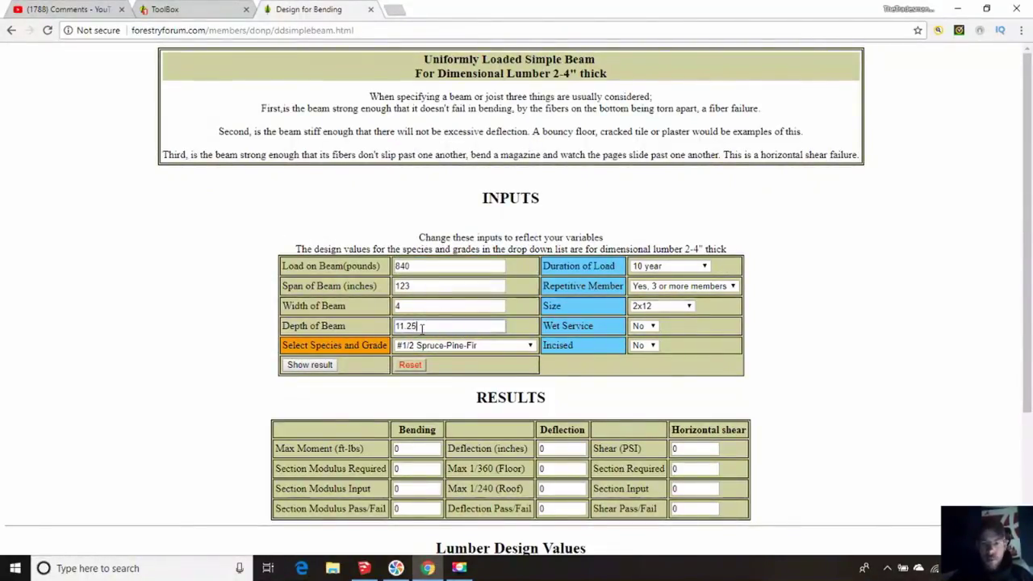
{"action": "key", "text": "BackSpace"}
{"action": "key", "text": "BackSpace"}
{"action": "key", "text": "BackSpace"}
{"action": "key", "text": "BackSpace"}
{"action": "key", "text": "BackSpace"}
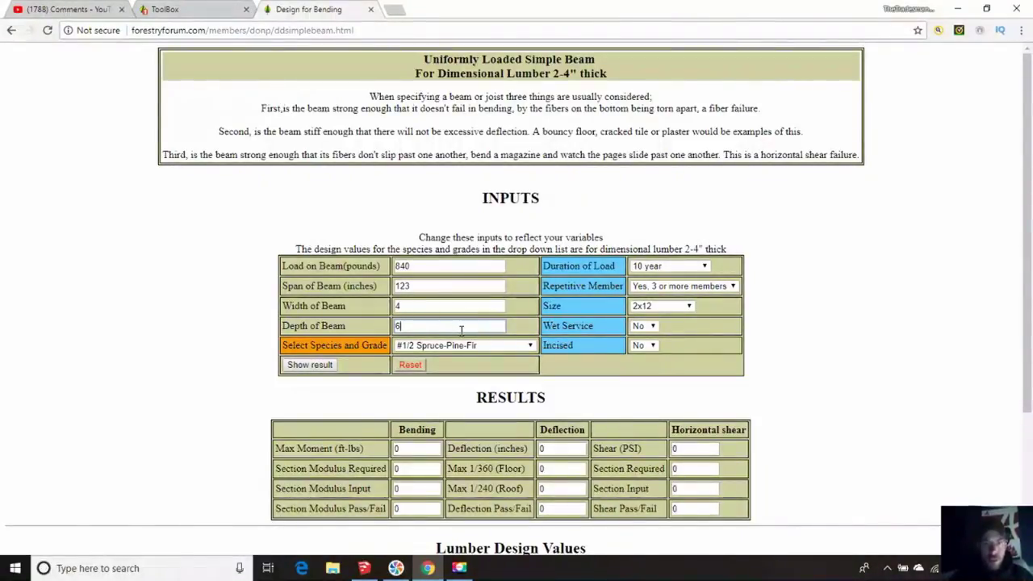
{"action": "left_click", "coordinate": [530, 347]}
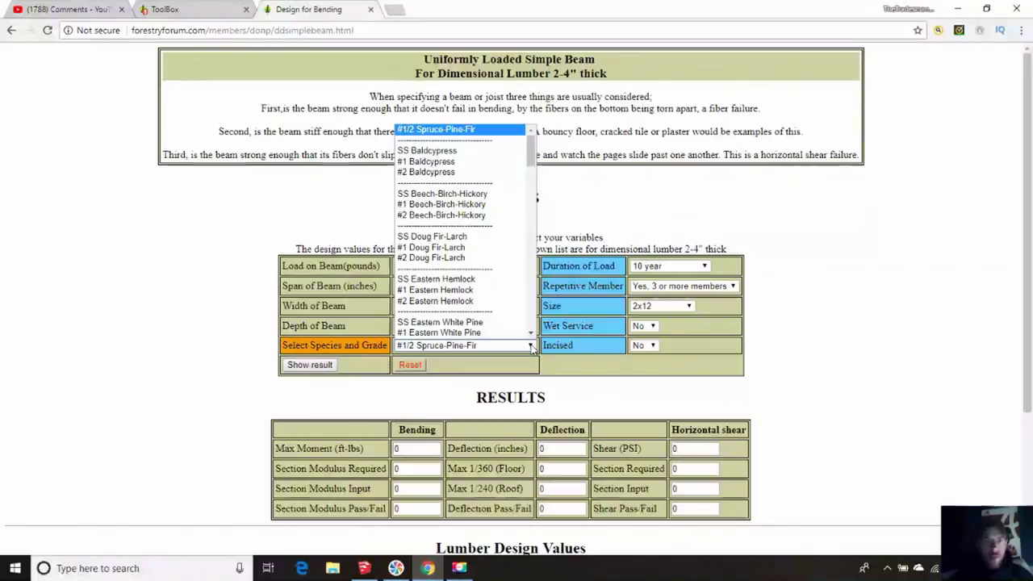
{"action": "left_click", "coordinate": [451, 302]}
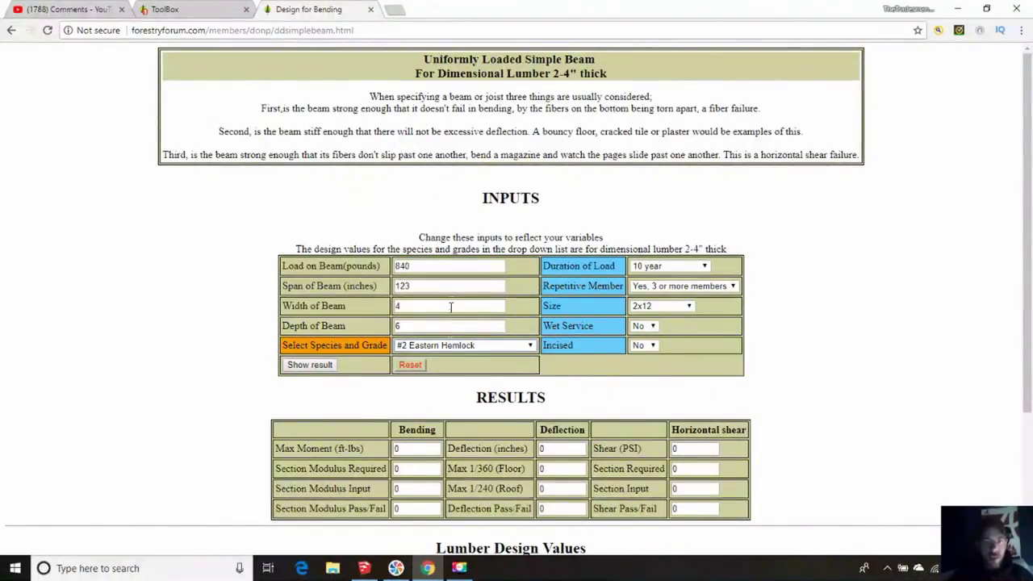
{"action": "left_click", "coordinate": [322, 368]}
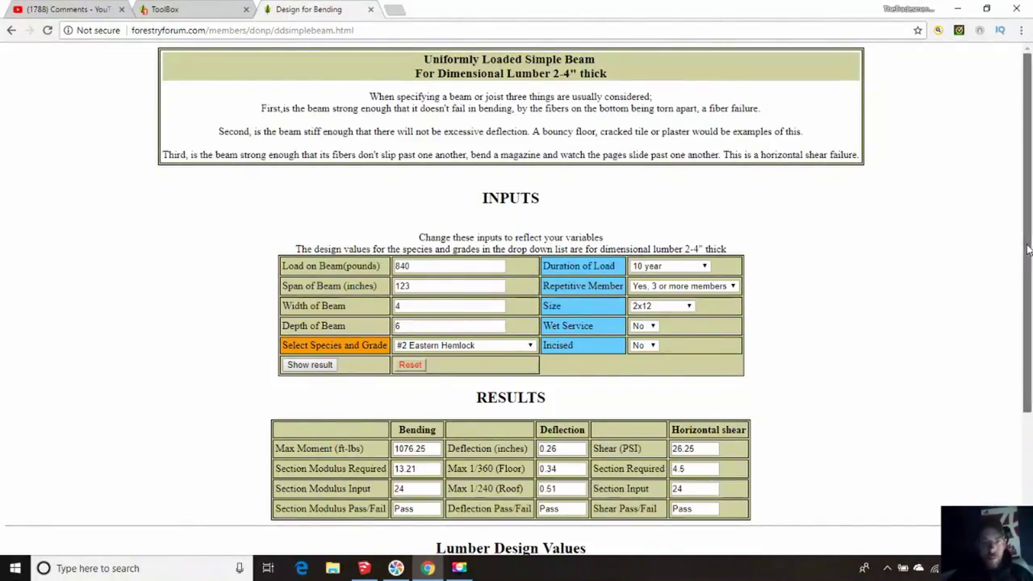
- Scroll to the Results table and check the bending, deflection and shear Pass fields
{"action": "left_click_drag", "start_coordinate": [1028, 251], "coordinate": [1032, 370]}
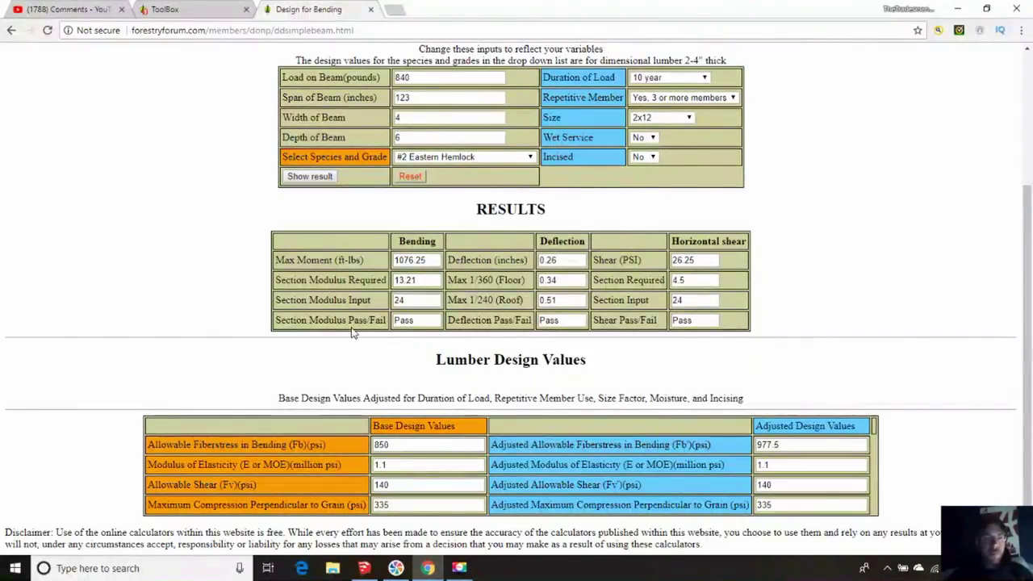
{"action": "left_click_drag", "start_coordinate": [396, 323], "coordinate": [410, 334]}
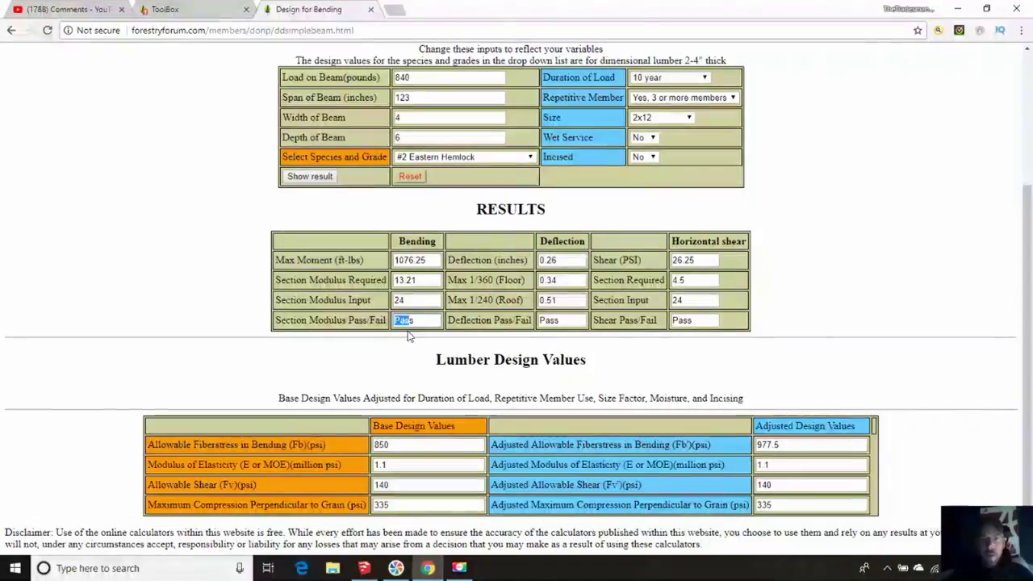
{"action": "left_click", "coordinate": [414, 340]}
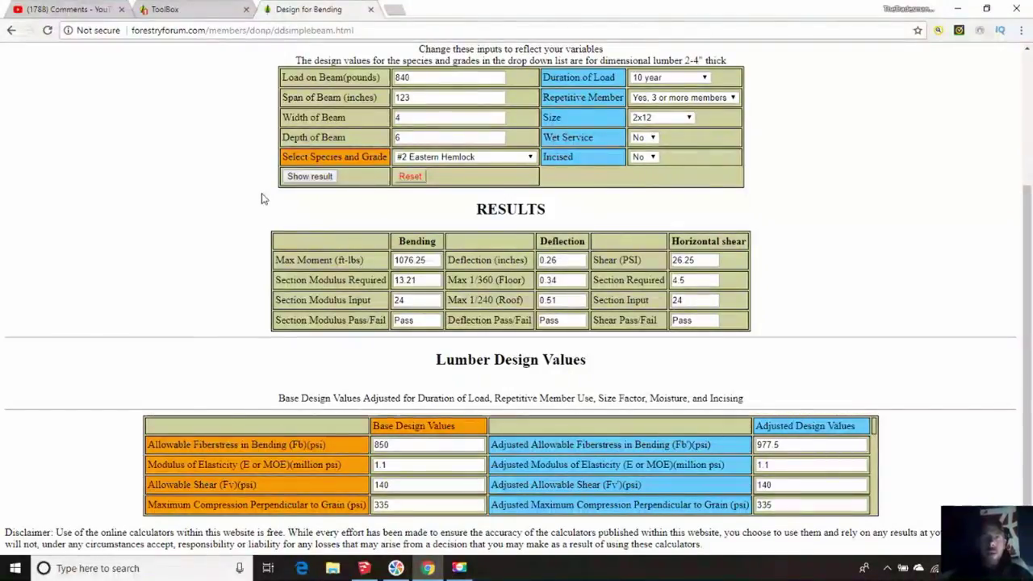
{"action": "left_click", "coordinate": [530, 159]}
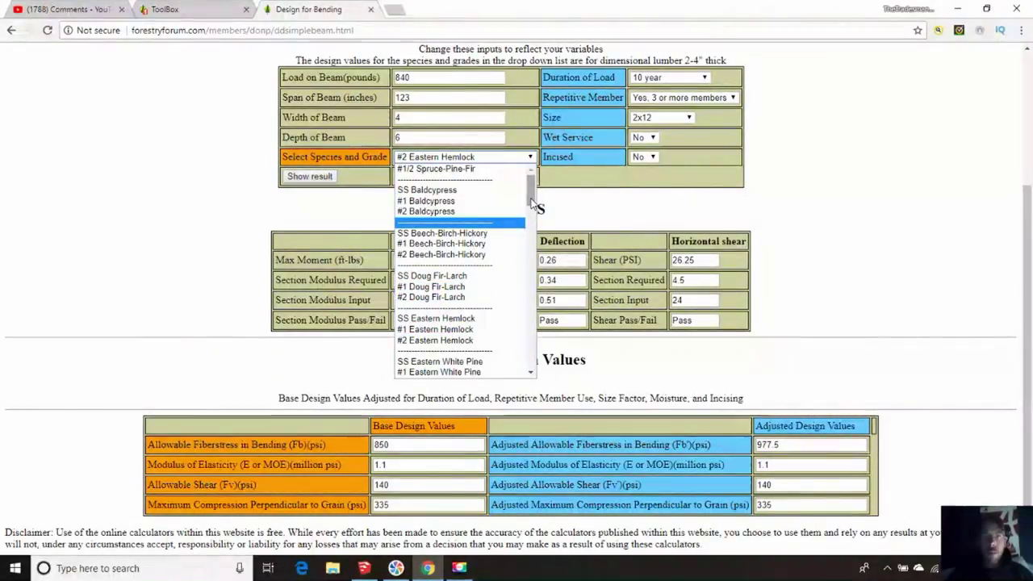
- Change the species to #2 Eastern White Pine and recalculate the results
{"action": "left_click_drag", "start_coordinate": [532, 204], "coordinate": [539, 218]}
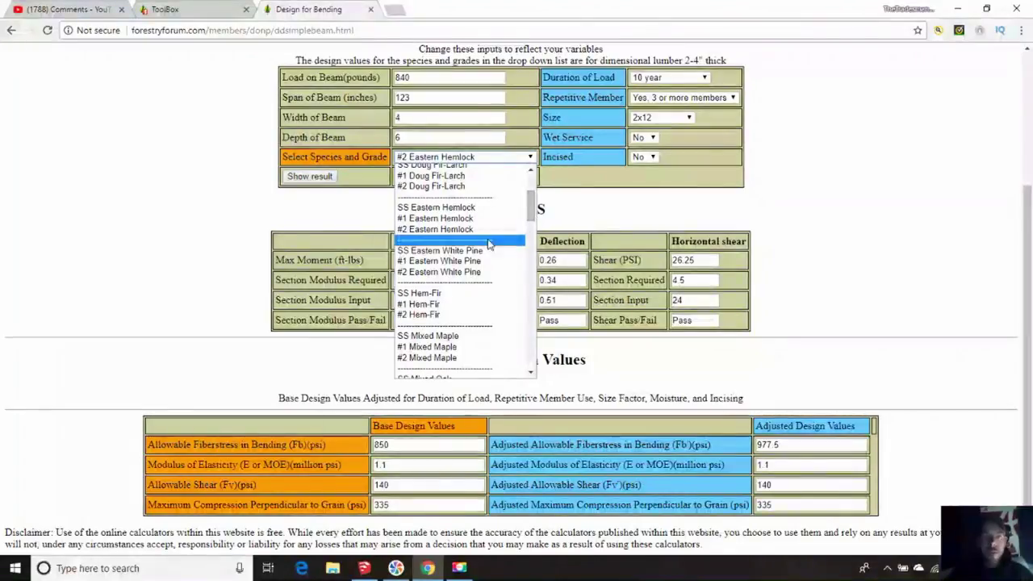
{"action": "left_click", "coordinate": [446, 273]}
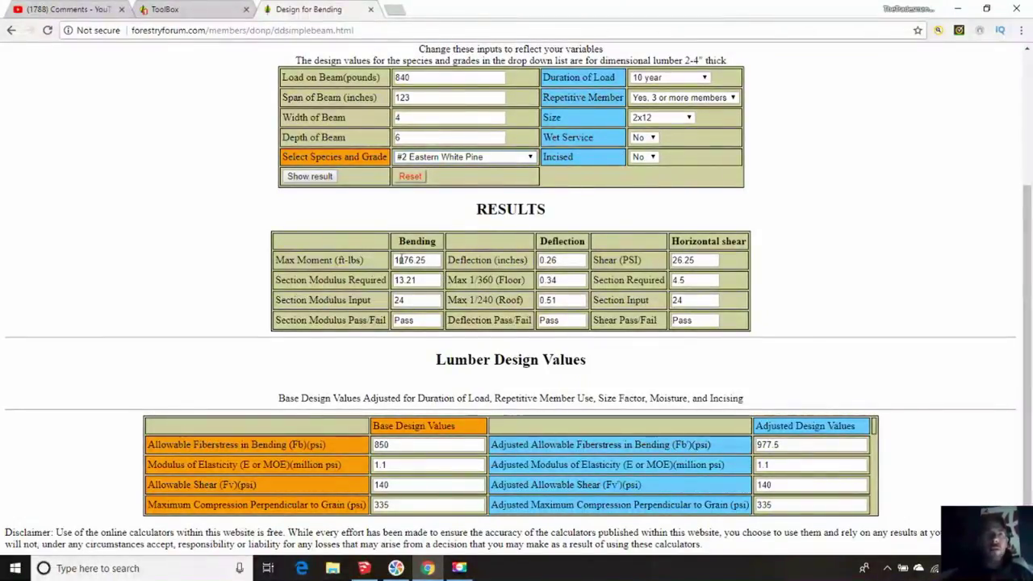
{"action": "left_click", "coordinate": [464, 156]}
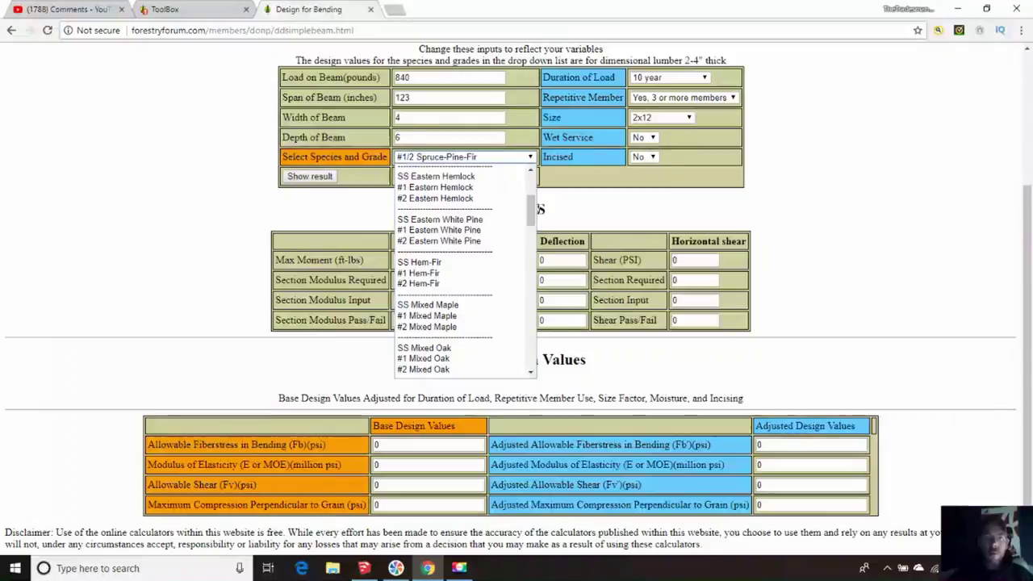
{"action": "left_click", "coordinate": [460, 241]}
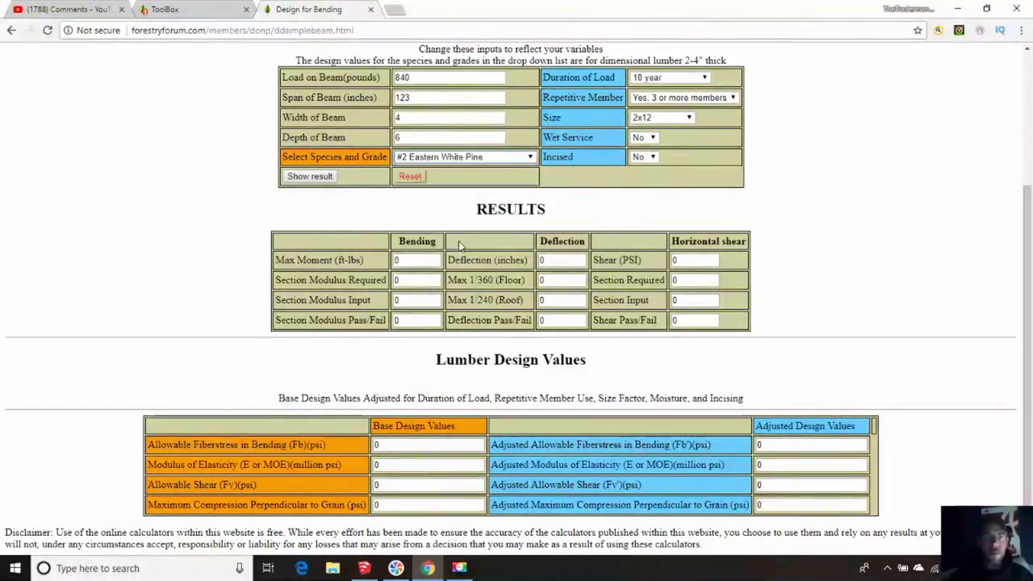
{"action": "left_click", "coordinate": [296, 179]}
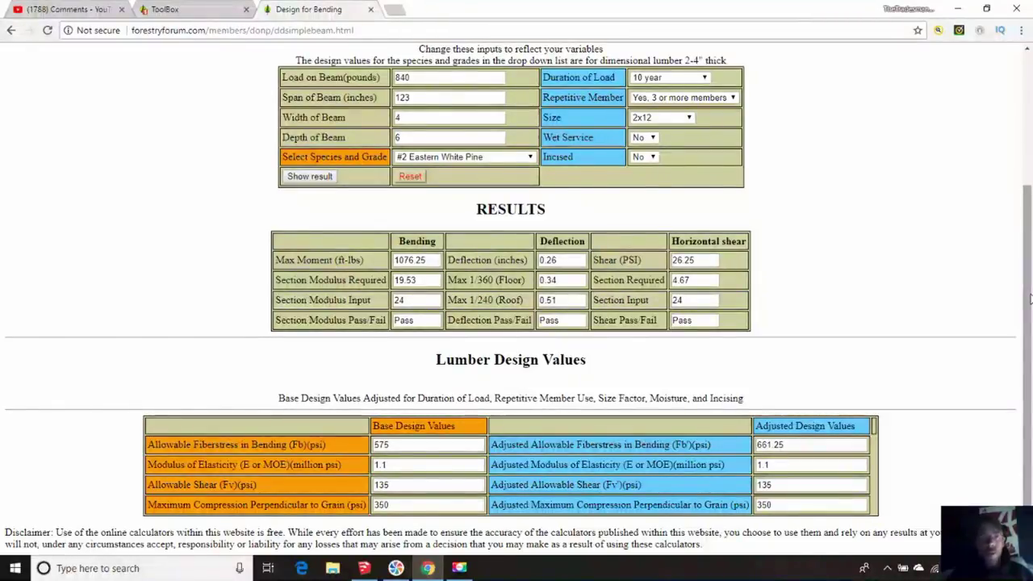
- Scroll back up to the inputs and return to the SketchUp timber frame model
{"action": "scroll", "coordinate": [1030, 299], "scroll_direction": "up", "scroll_amount": 2}
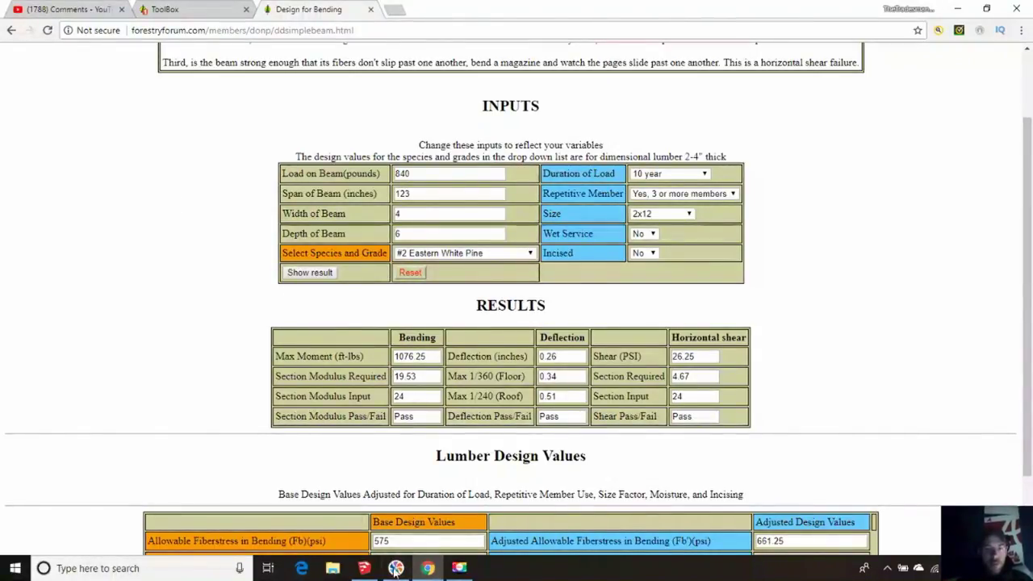
{"action": "mouse_move", "coordinate": [395, 571]}
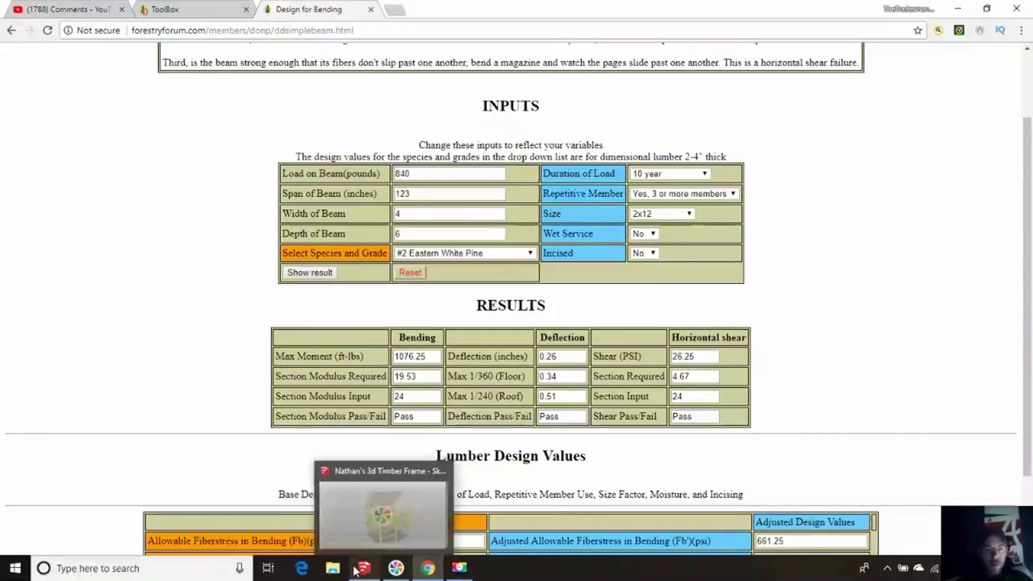
{"action": "left_click", "coordinate": [359, 570]}
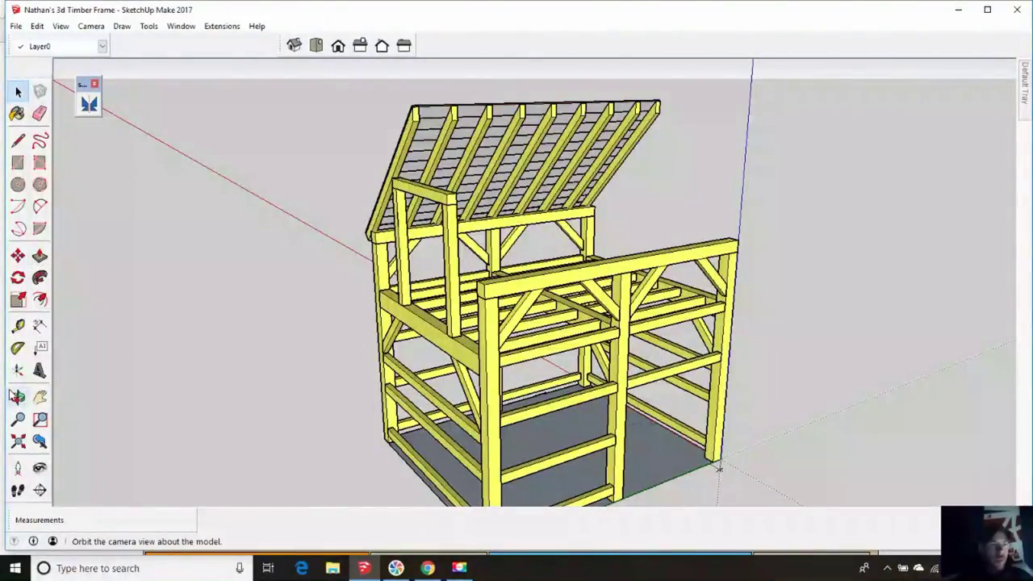
- Show the timber frame from the front, then return to the beam calculator
{"action": "left_click", "coordinate": [18, 395]}
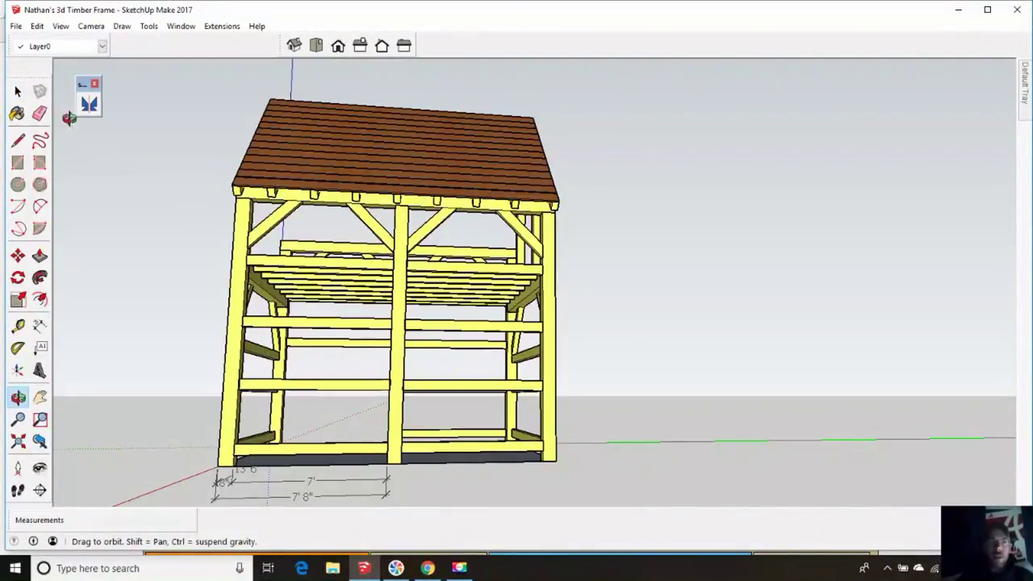
{"action": "left_click", "coordinate": [18, 91]}
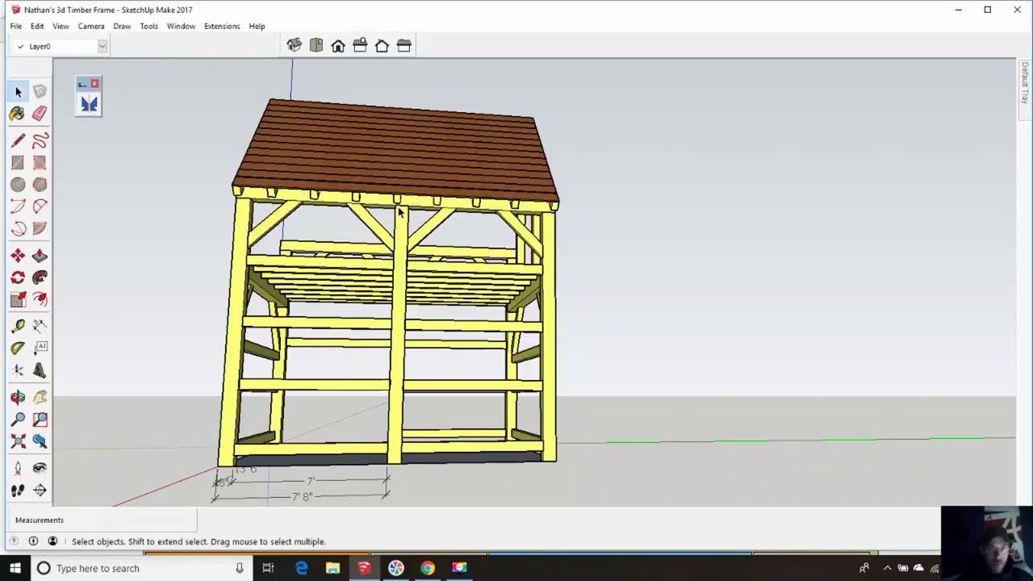
{"action": "key", "text": "alt+Tab"}
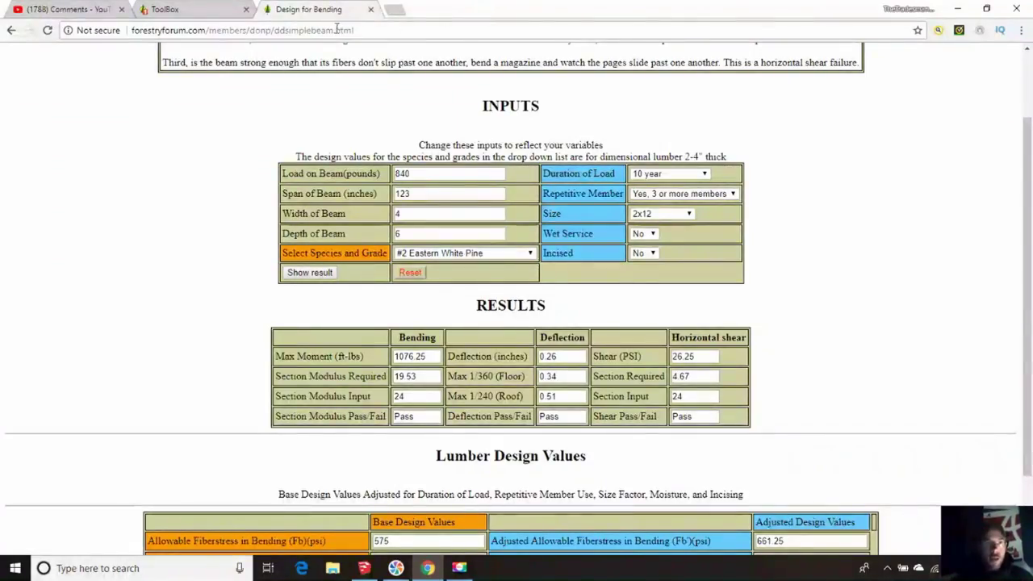
- Close the Design for Bending page and open the heavy-timber uniformly loaded simple beam calculator
{"action": "left_click", "coordinate": [371, 10]}
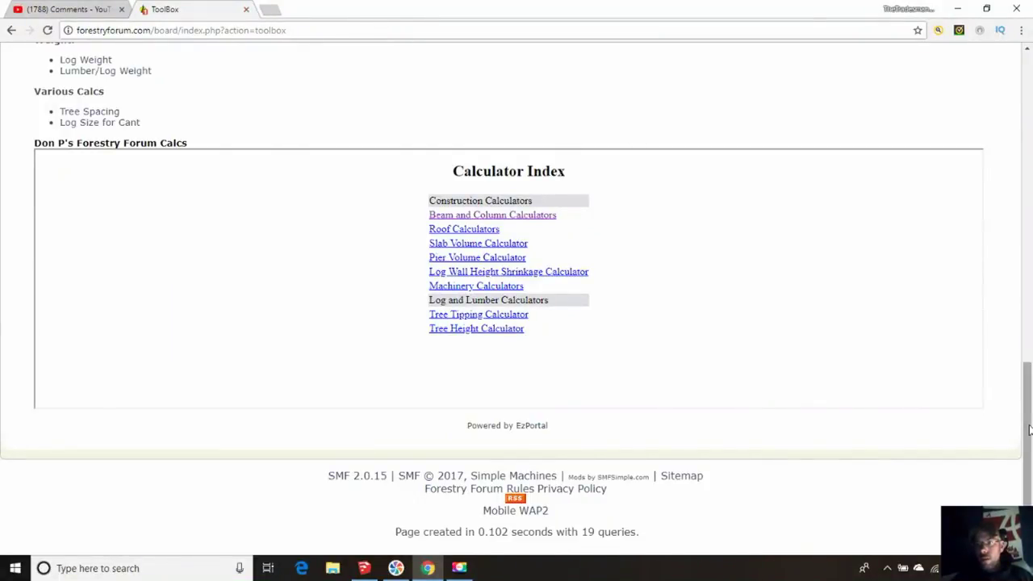
{"action": "left_click_drag", "start_coordinate": [1029, 430], "coordinate": [1029, 426]}
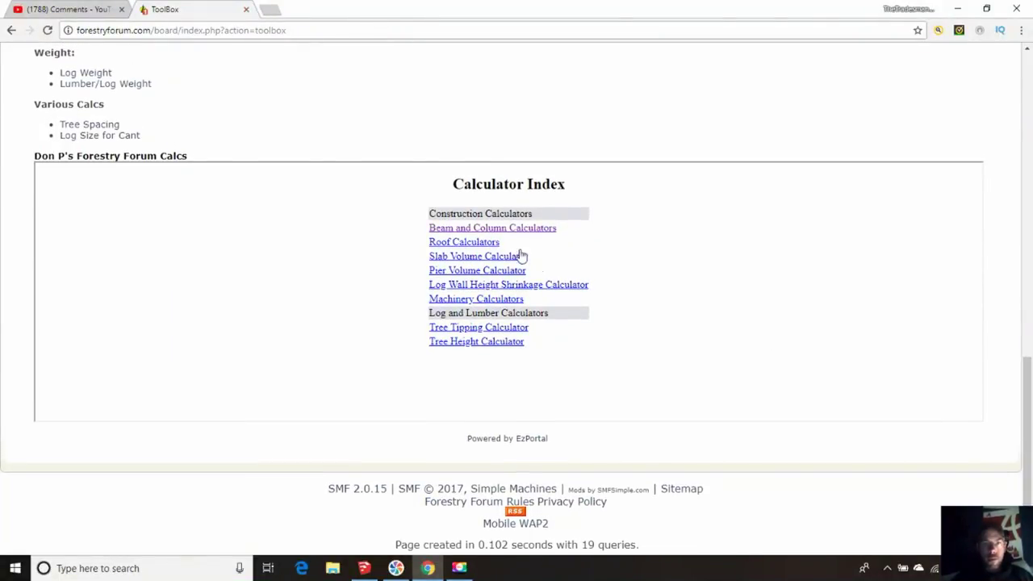
{"action": "left_click", "coordinate": [498, 230]}
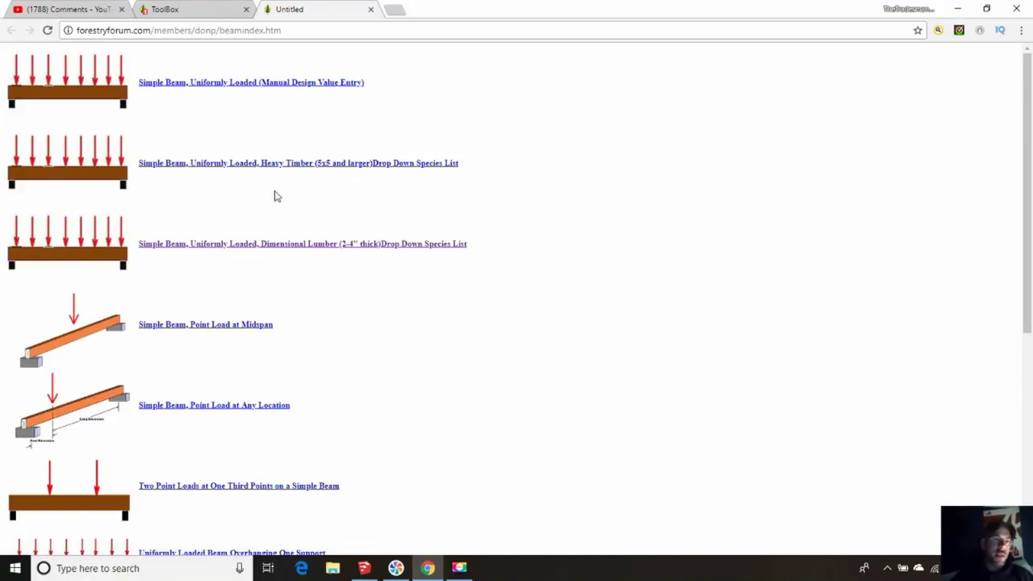
{"action": "left_click", "coordinate": [187, 165]}
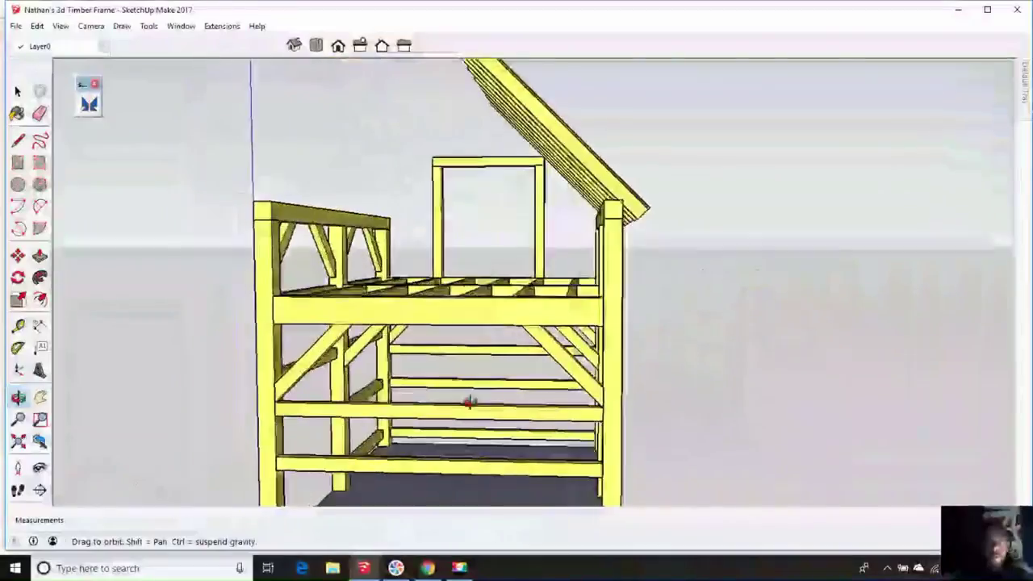
{"action": "left_click_drag", "start_coordinate": [471, 401], "coordinate": [572, 445]}
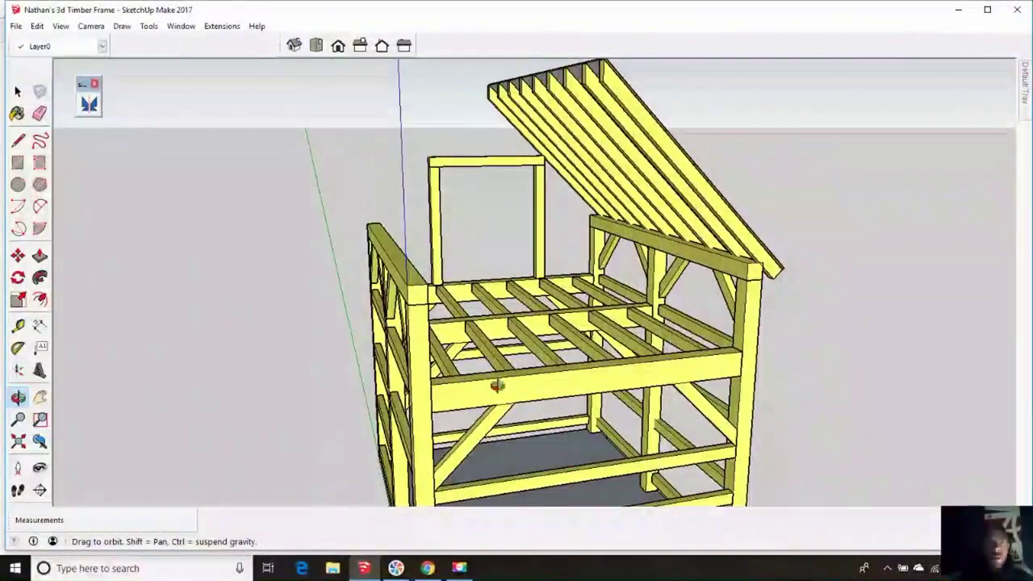
- Orbit the timber frame to a higher front view across the floor joists toward the rafters
{"action": "left_click", "coordinate": [18, 92]}
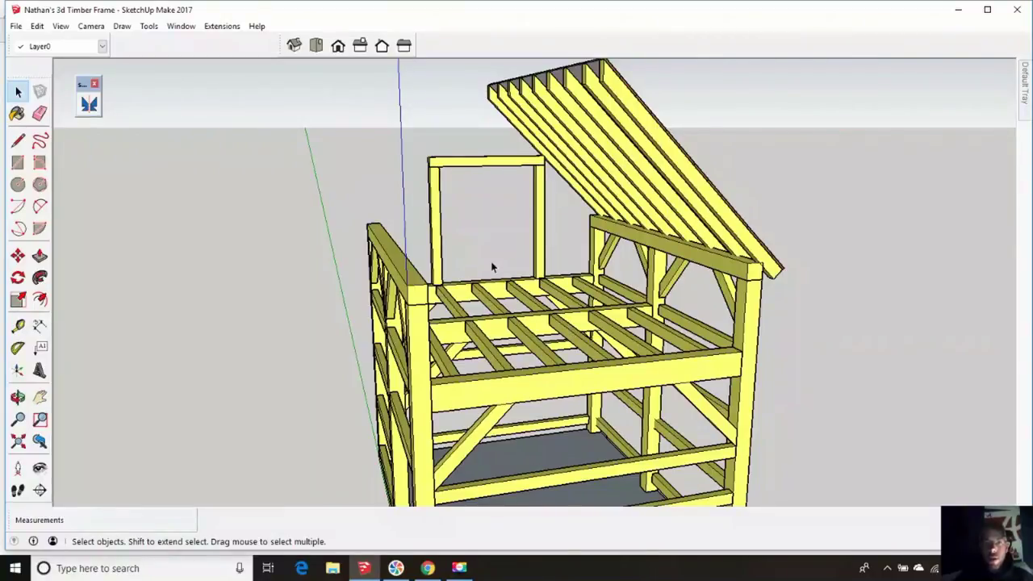
{"action": "left_click", "coordinate": [18, 396]}
{"action": "left_click_drag", "start_coordinate": [207, 454], "coordinate": [137, 470]}
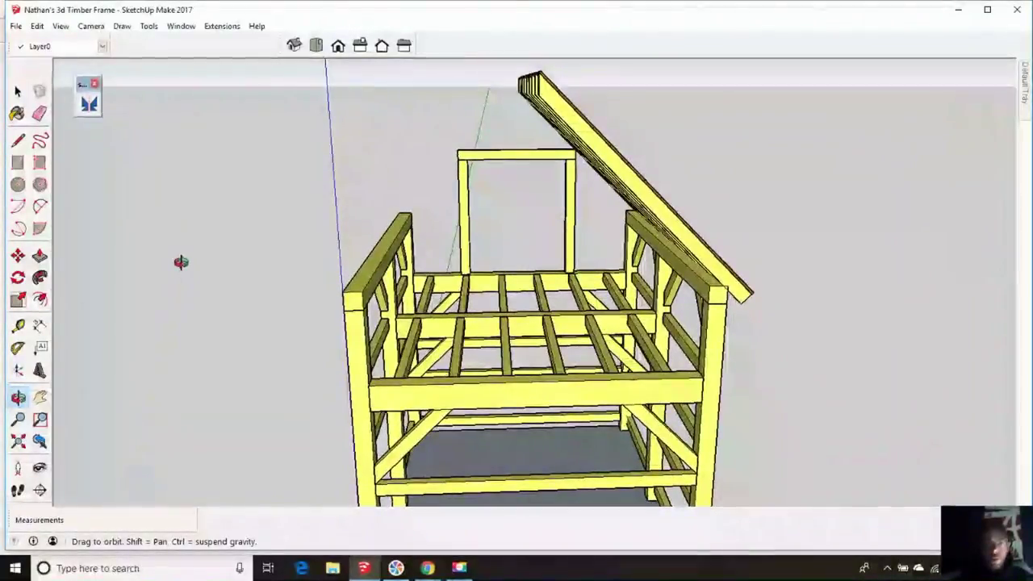
{"action": "left_click_drag", "start_coordinate": [180, 261], "coordinate": [182, 291]}
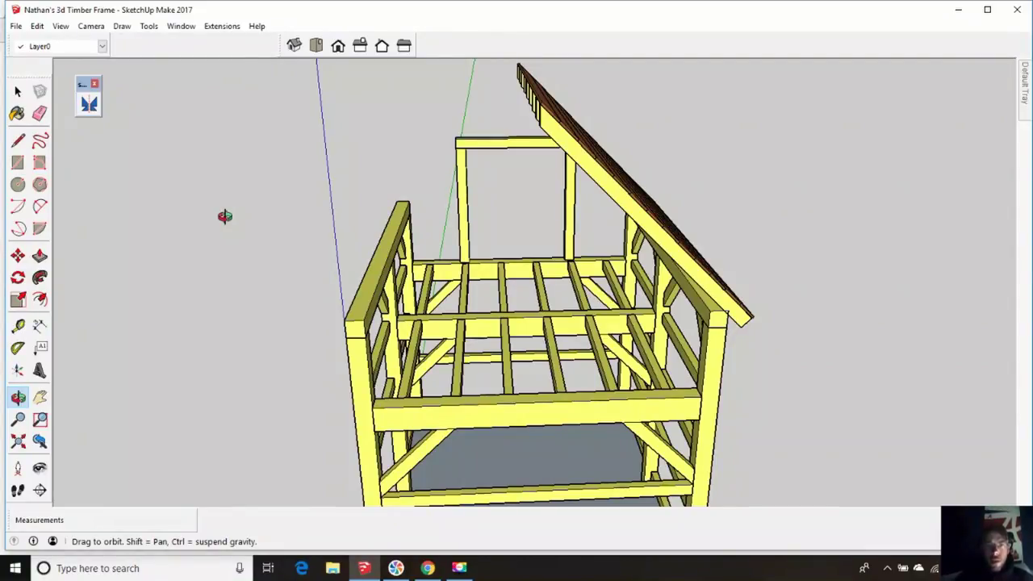
{"action": "left_click", "coordinate": [18, 92]}
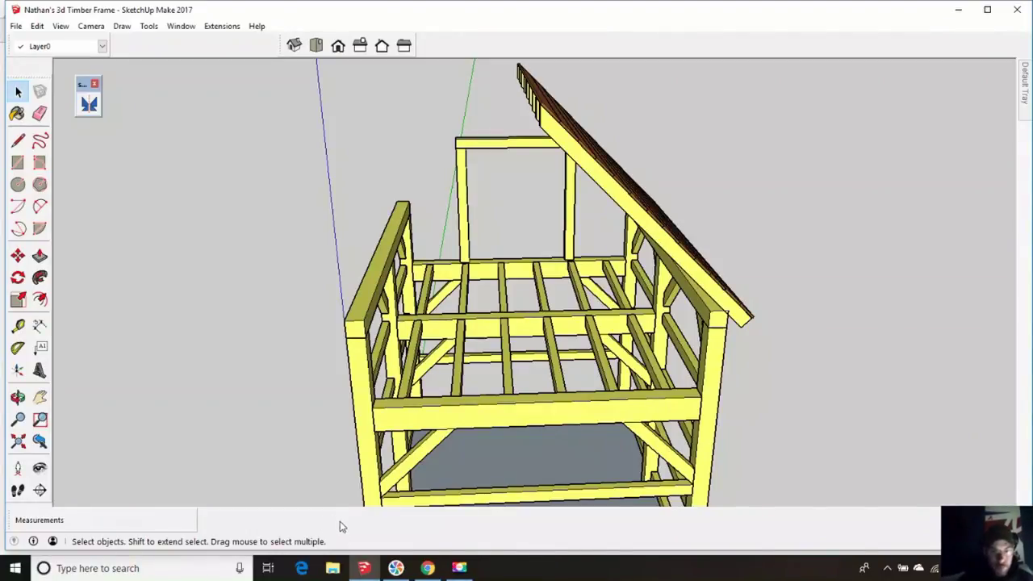
{"action": "left_click", "coordinate": [427, 568]}
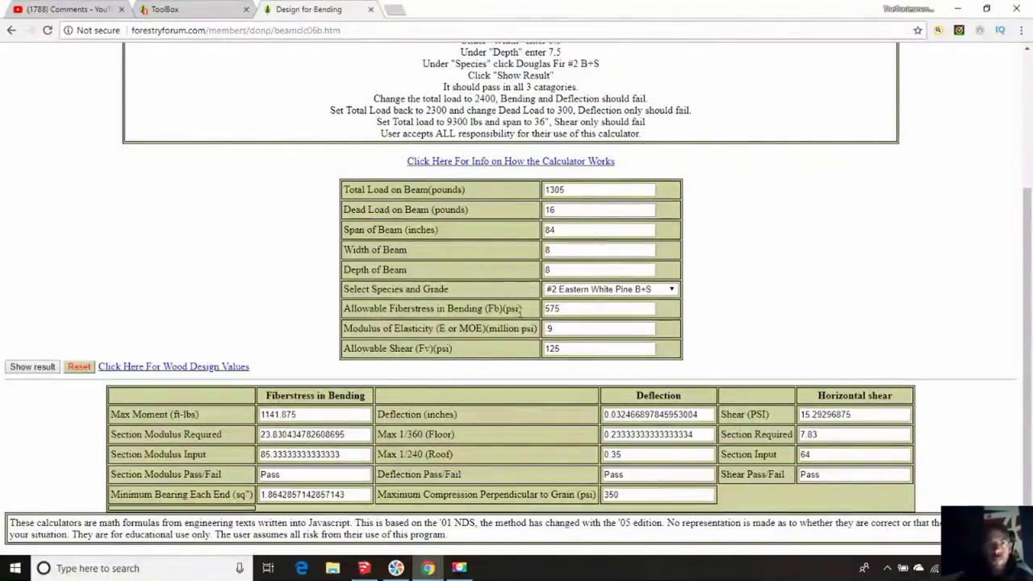
- Empty the Fv, E and Fb fields and choose #2 Eastern Hemlock B+S as the species
{"action": "left_click", "coordinate": [580, 349]}
{"action": "key", "text": "BackSpace"}
{"action": "key", "text": "BackSpace"}
{"action": "key", "text": "BackSpace"}
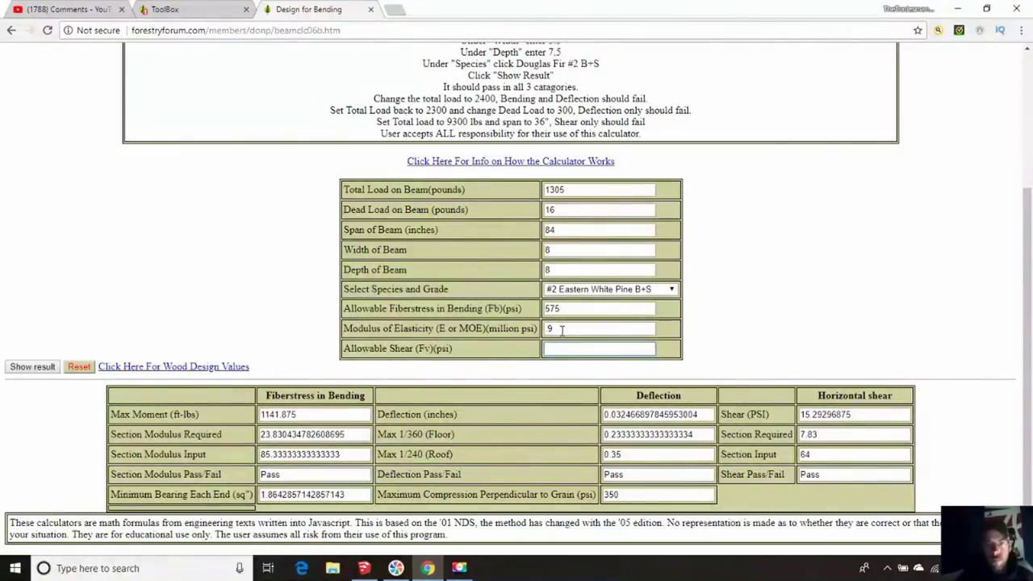
{"action": "left_click", "coordinate": [562, 330]}
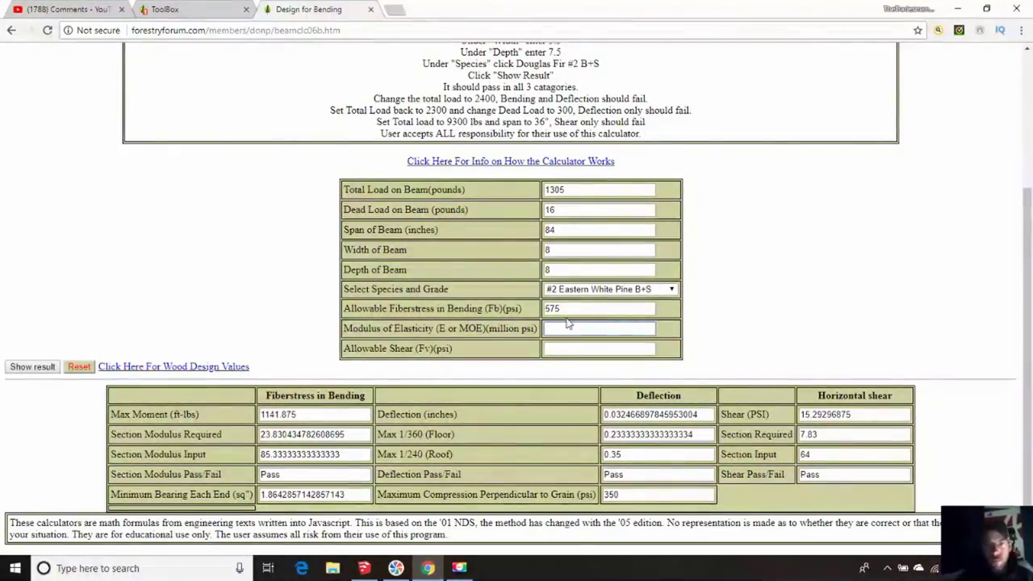
{"action": "key", "text": "BackSpace"}
{"action": "key", "text": "BackSpace"}
{"action": "left_click", "coordinate": [570, 309]}
{"action": "key", "text": "BackSpace"}
{"action": "key", "text": "BackSpace"}
{"action": "key", "text": "BackSpace"}
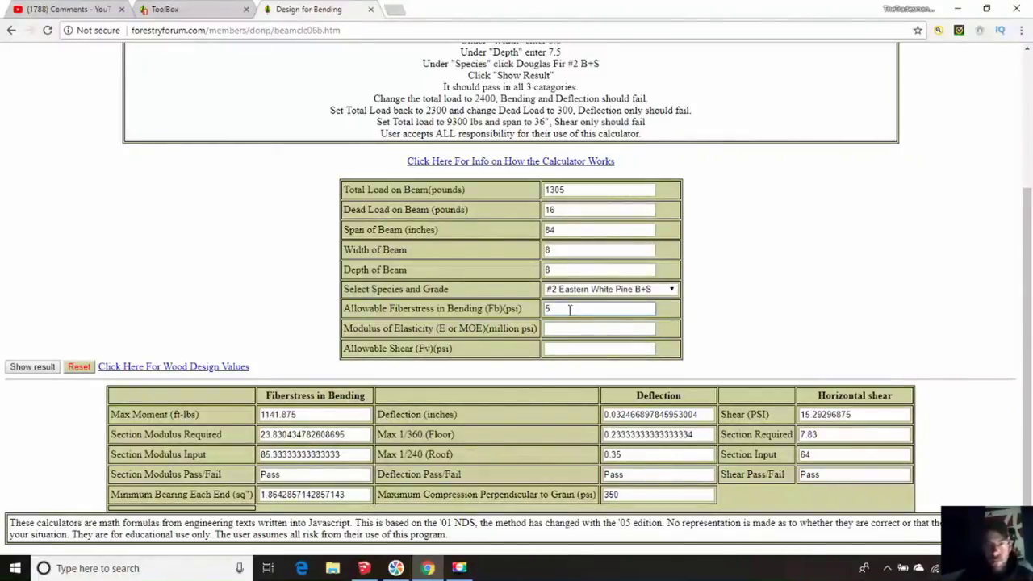
{"action": "left_click", "coordinate": [673, 290]}
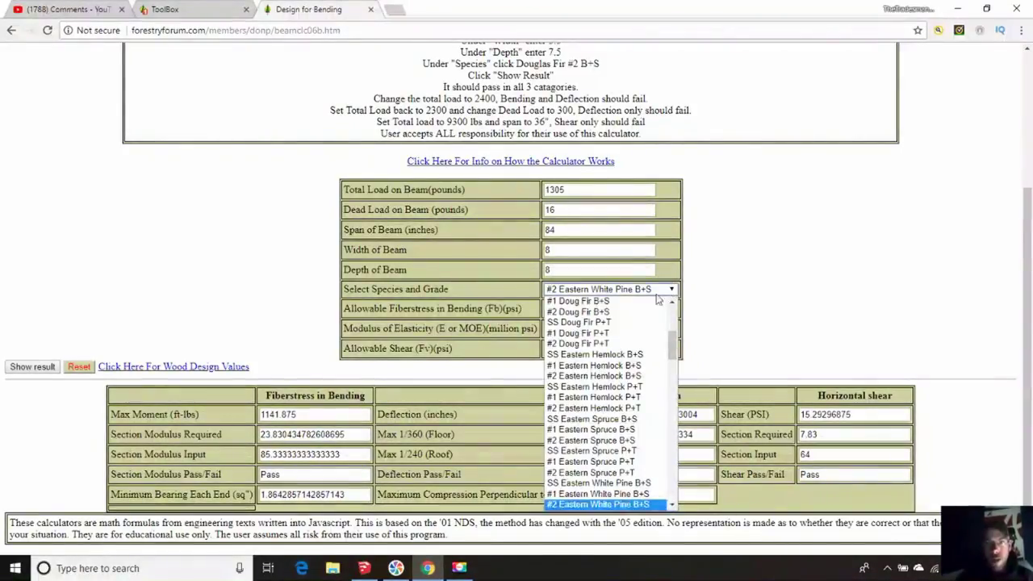
{"action": "left_click", "coordinate": [581, 376]}
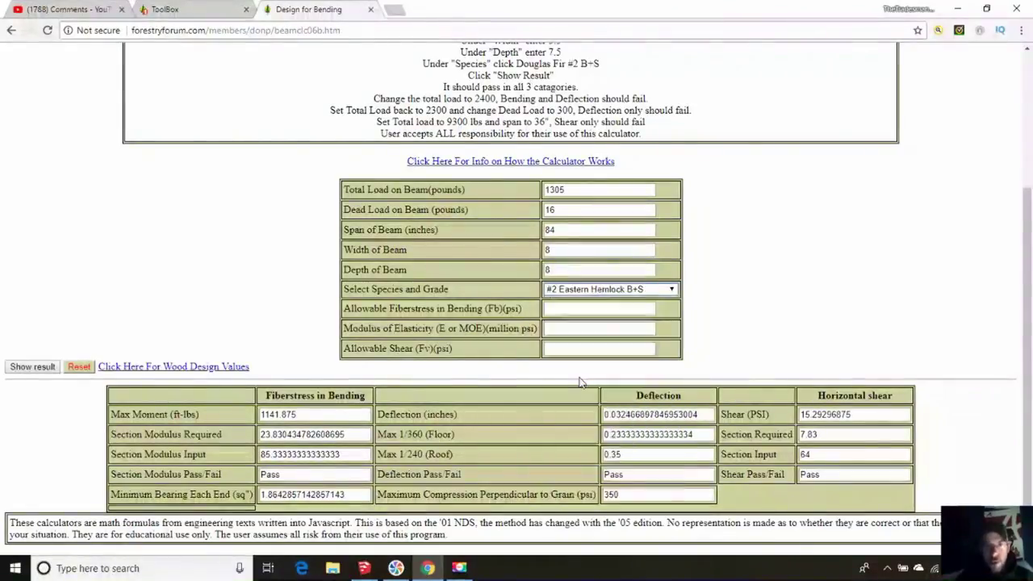
- Change beam depth from 8 to 10 and span to 162 inches, and empty the dead load
{"action": "left_click", "coordinate": [574, 273]}
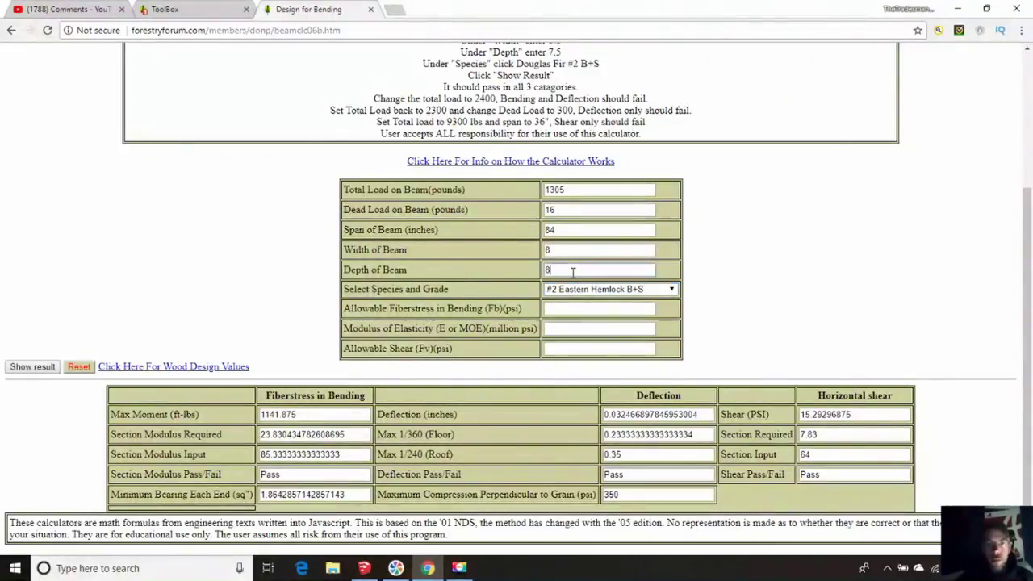
{"action": "key", "text": "BackSpace"}
{"action": "type", "text": "1"}
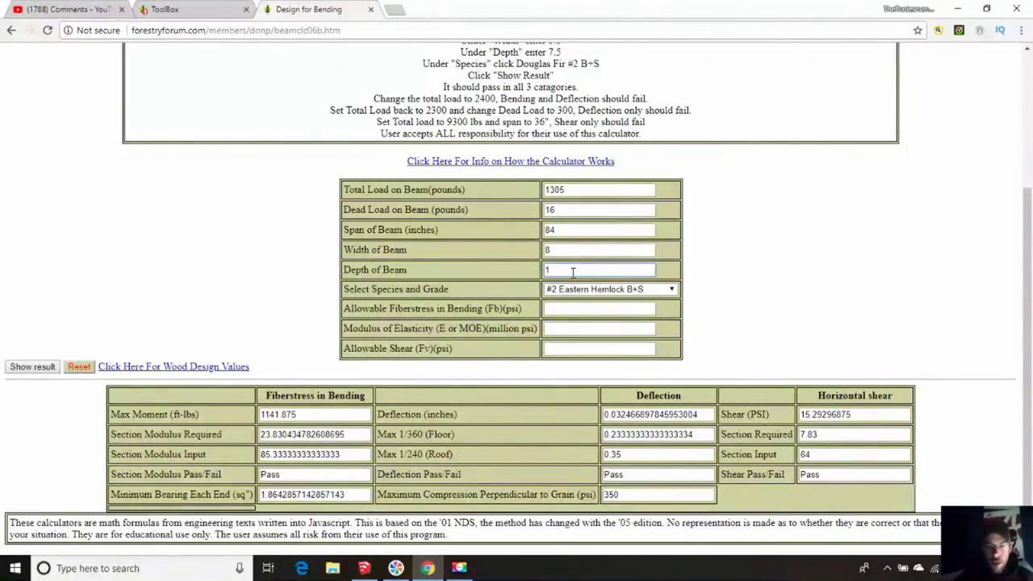
{"action": "type", "text": "0"}
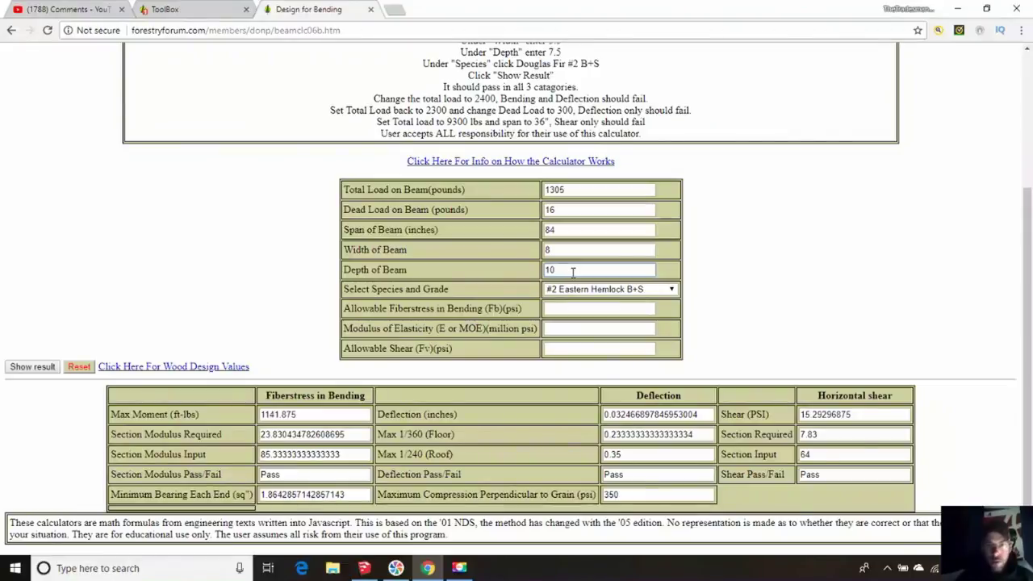
{"action": "left_click", "coordinate": [576, 231]}
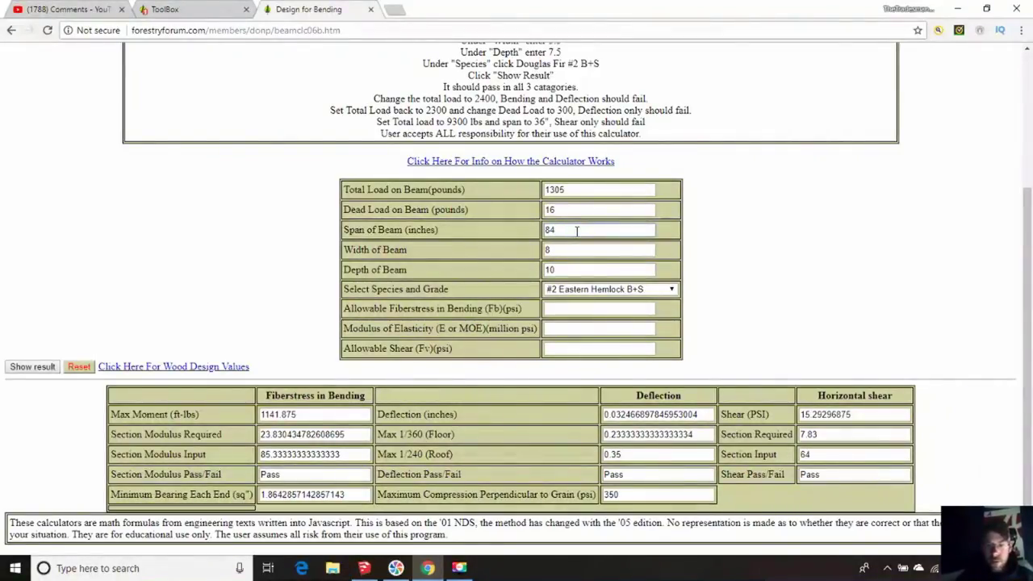
{"action": "key", "text": "BackSpace"}
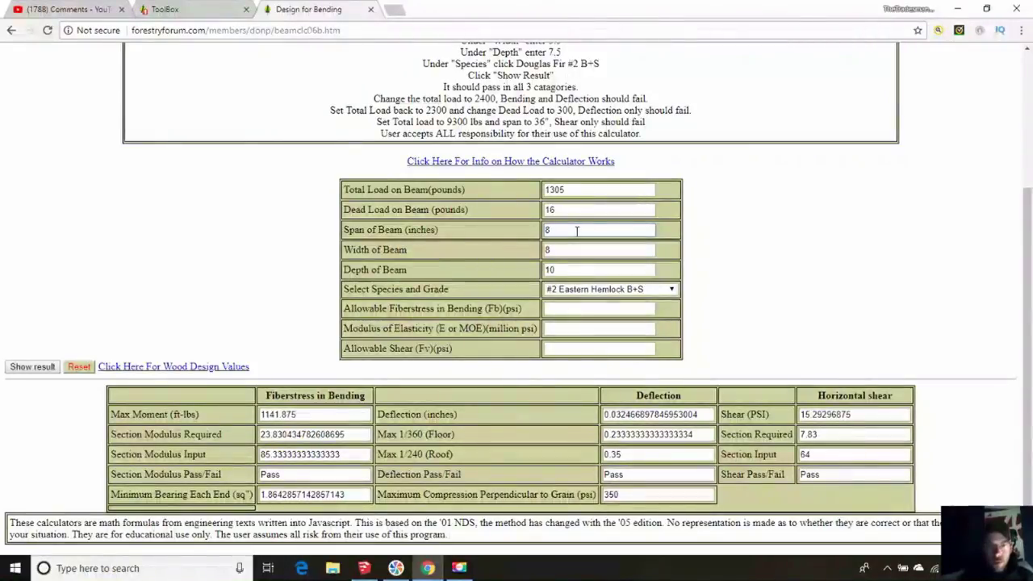
{"action": "key", "text": "BackSpace"}
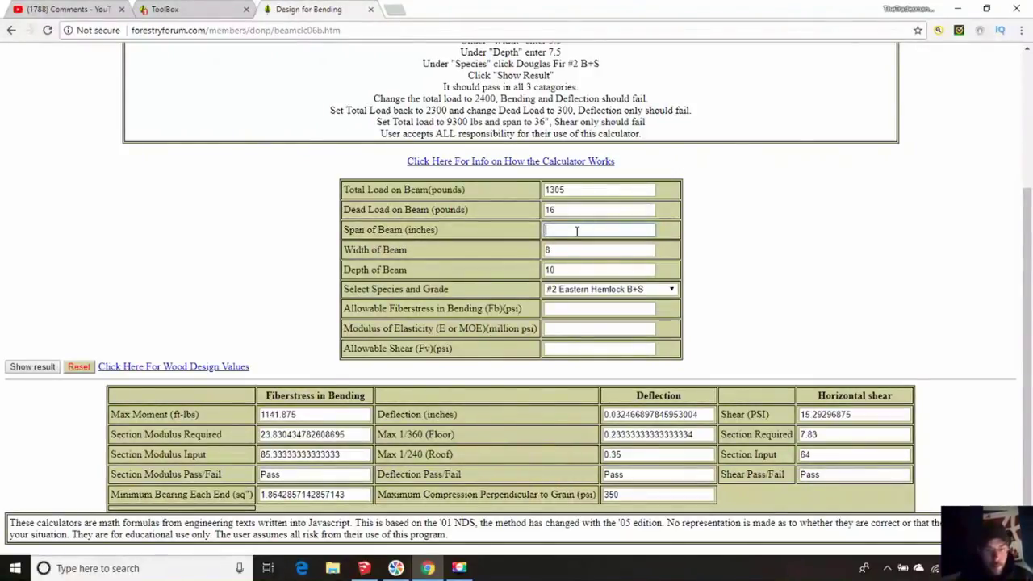
{"action": "type", "text": "62"}
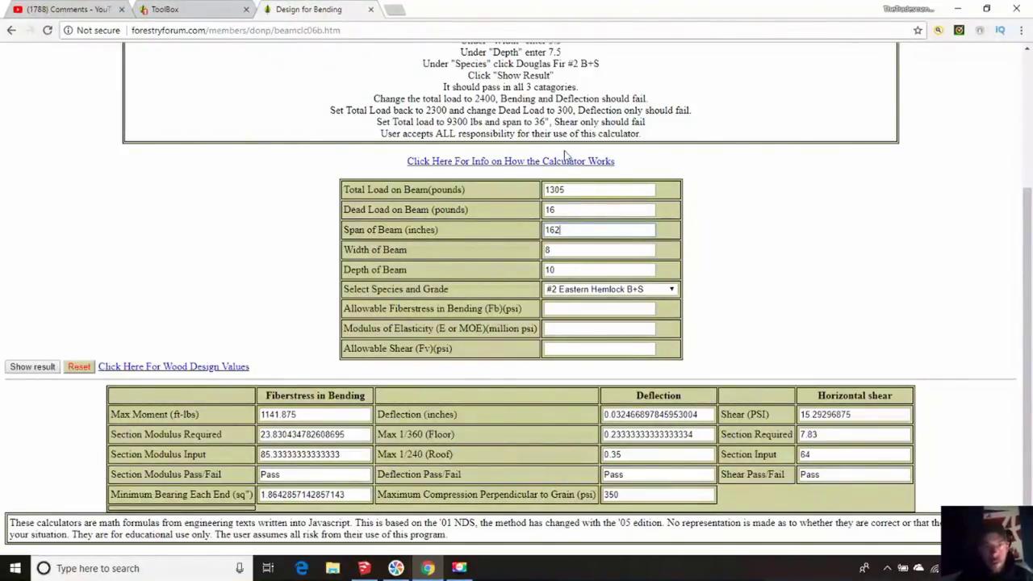
{"action": "left_click", "coordinate": [562, 210]}
{"action": "key", "text": "BackSpace"}
{"action": "key", "text": "BackSpace"}
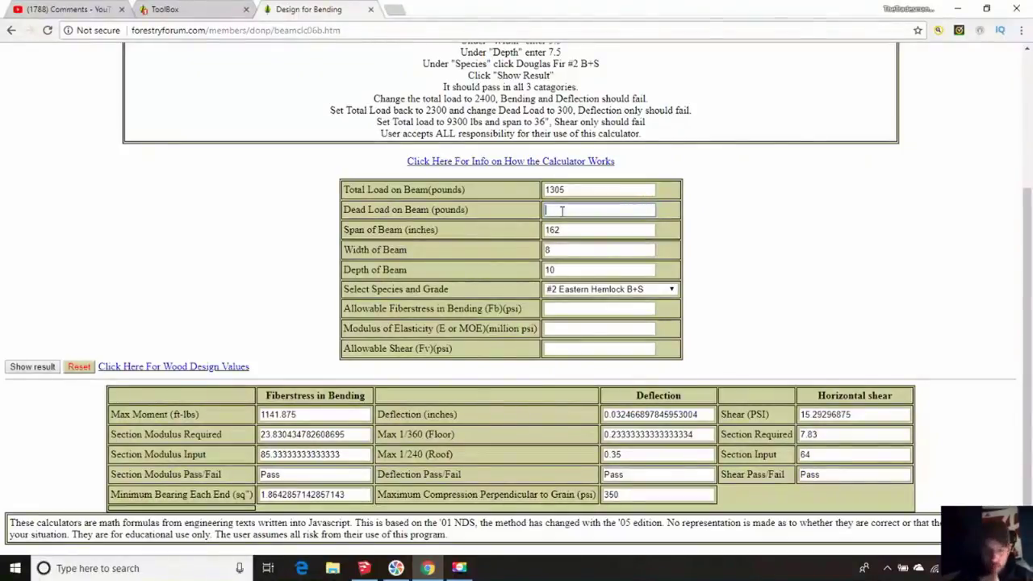
- Enter a dead load of 2080 pounds and a total load of 6240 pounds
{"action": "type", "text": "20"}
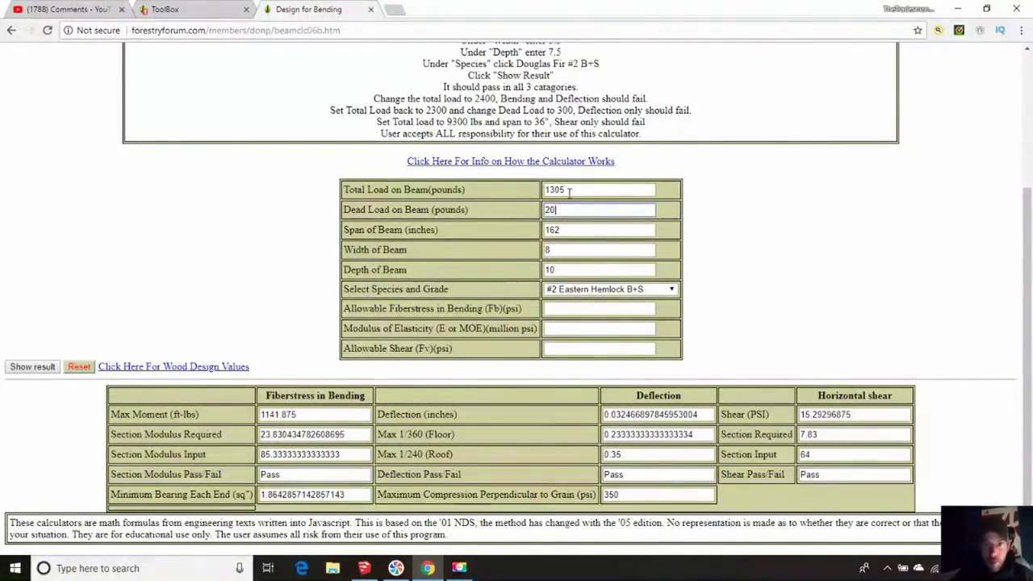
{"action": "left_click", "coordinate": [572, 190]}
{"action": "key", "text": "BackSpace"}
{"action": "key", "text": "BackSpace"}
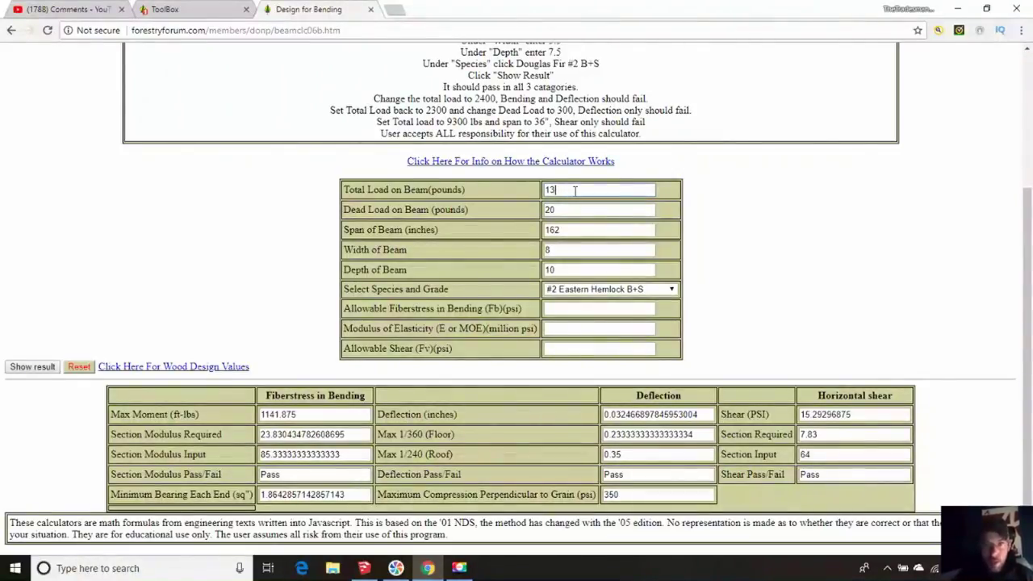
{"action": "key", "text": "BackSpace"}
{"action": "key", "text": "BackSpace"}
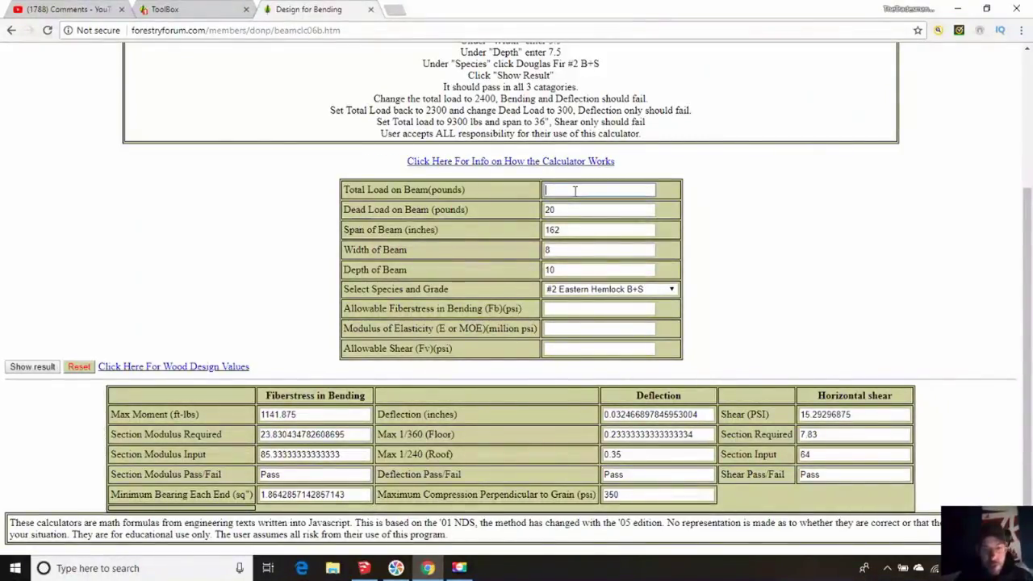
{"action": "type", "text": "60"}
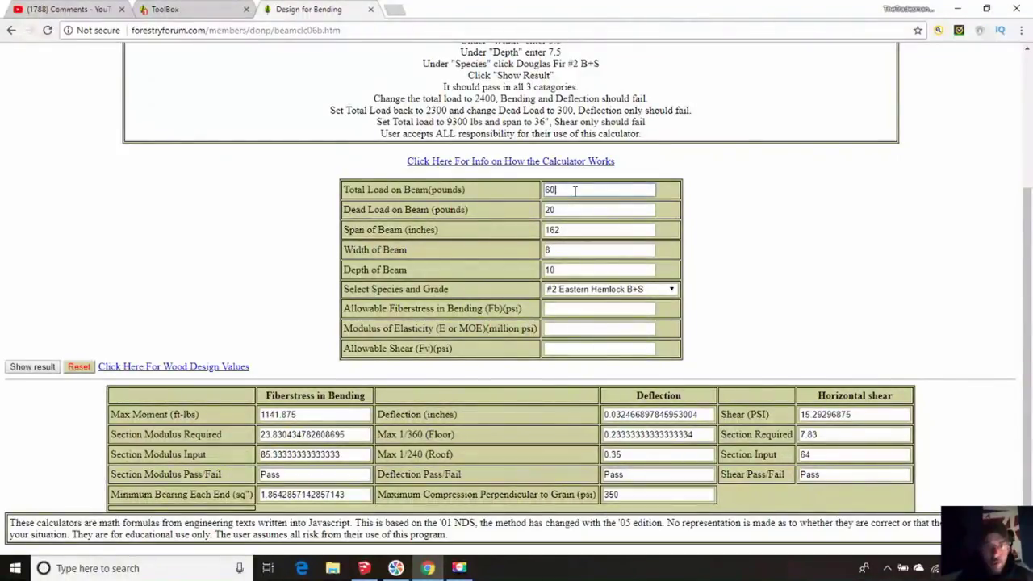
{"action": "key", "text": "BackSpace"}
{"action": "key", "text": "BackSpace"}
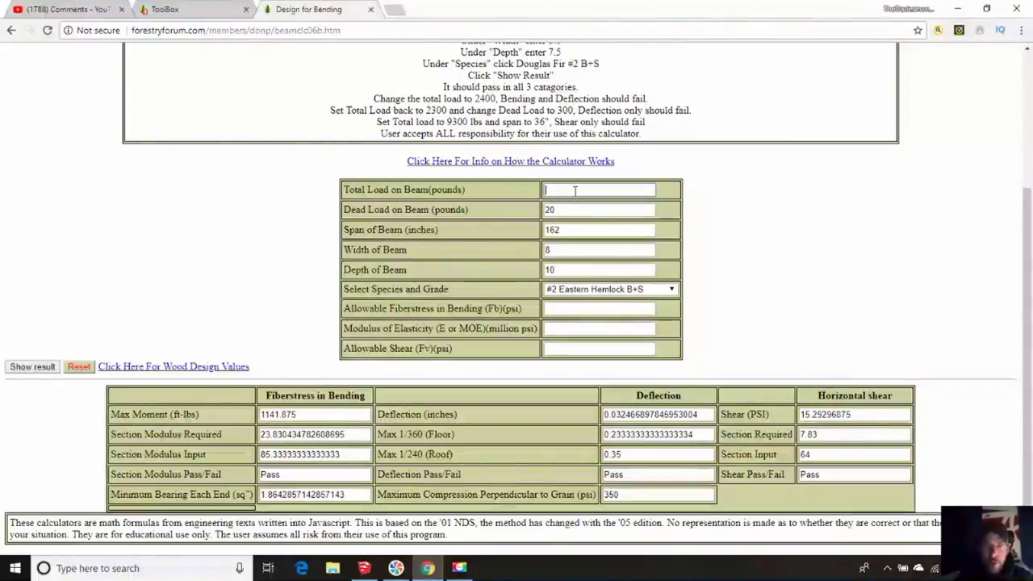
{"action": "left_click", "coordinate": [570, 210]}
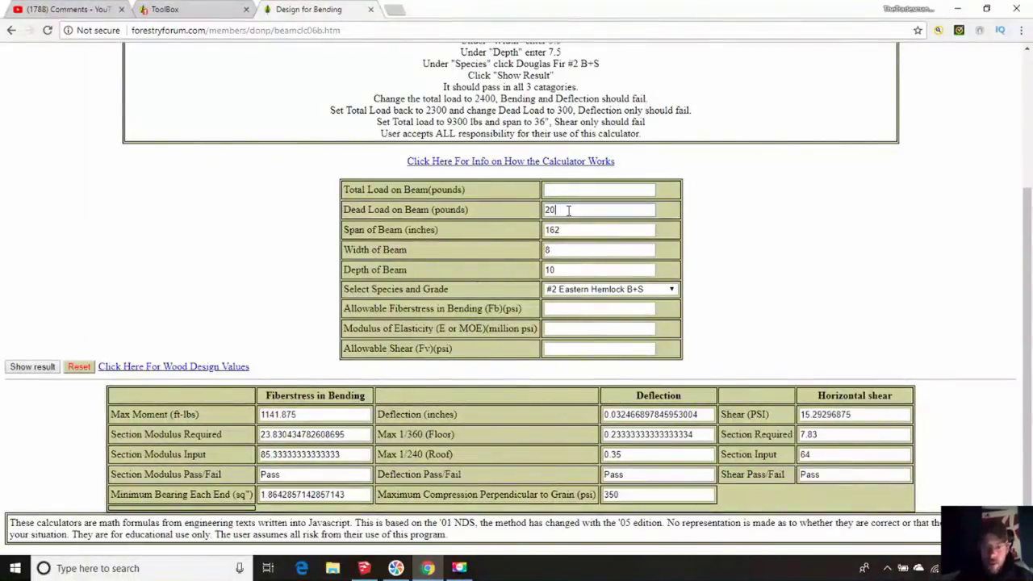
{"action": "key", "text": "BackSpace"}
{"action": "key", "text": "BackSpace"}
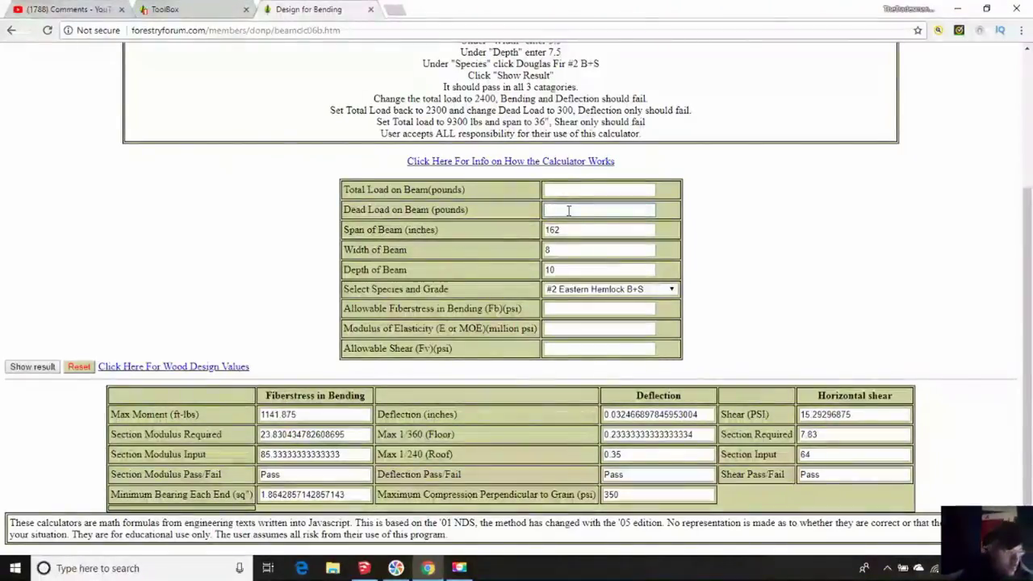
{"action": "left_click", "coordinate": [569, 210]}
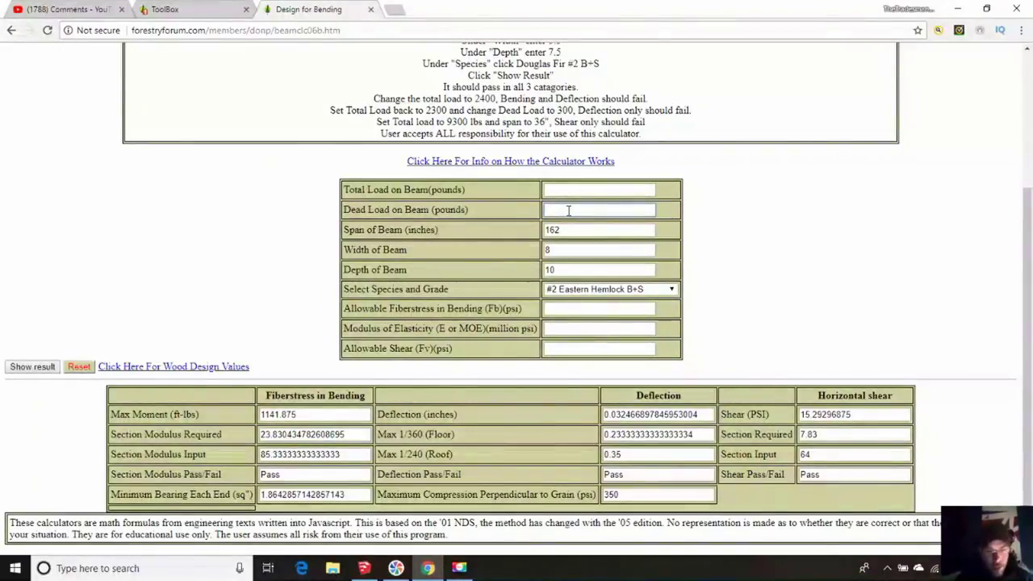
{"action": "type", "text": "2480"}
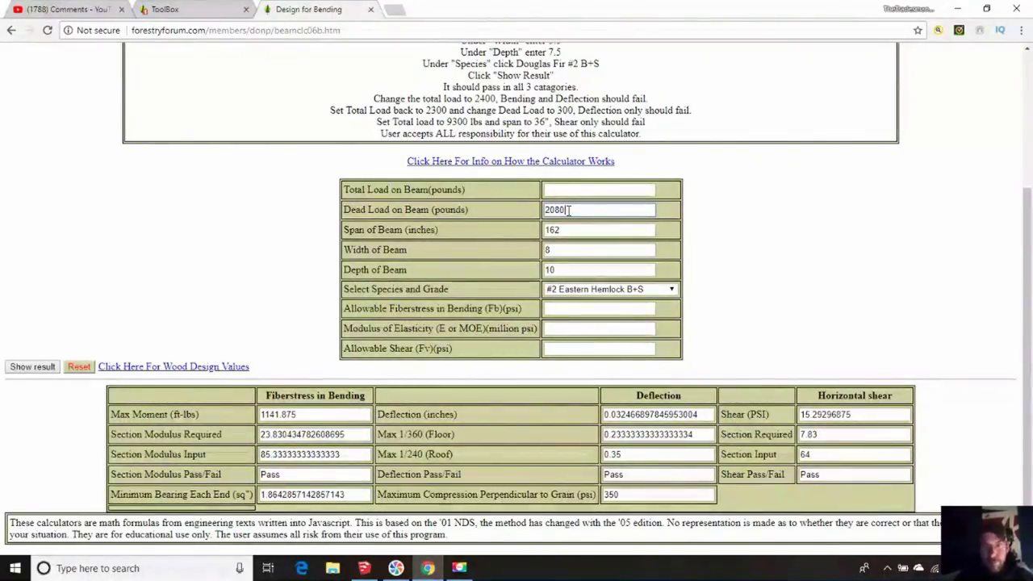
{"action": "left_click", "coordinate": [549, 190]}
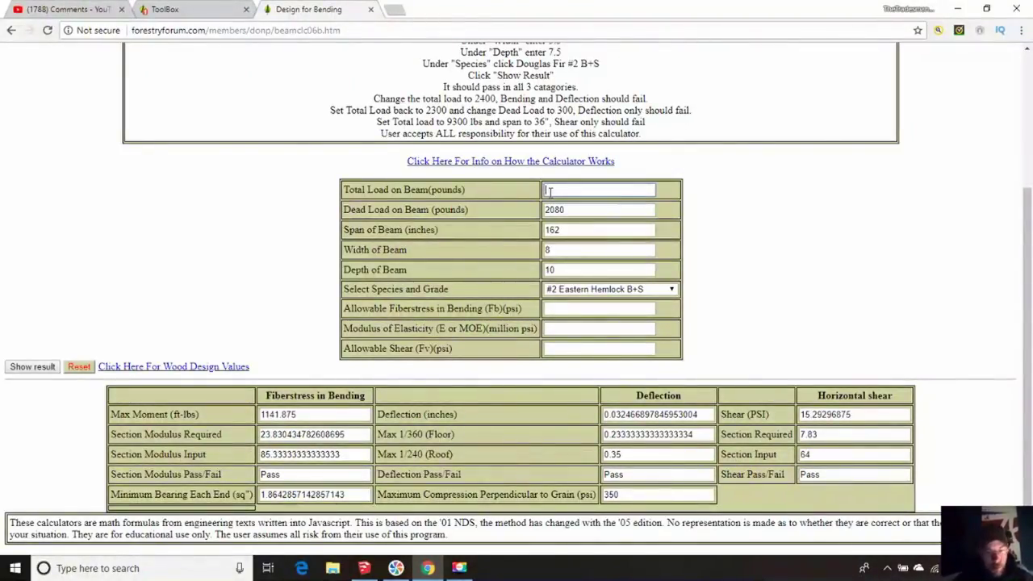
{"action": "type", "text": "8"}
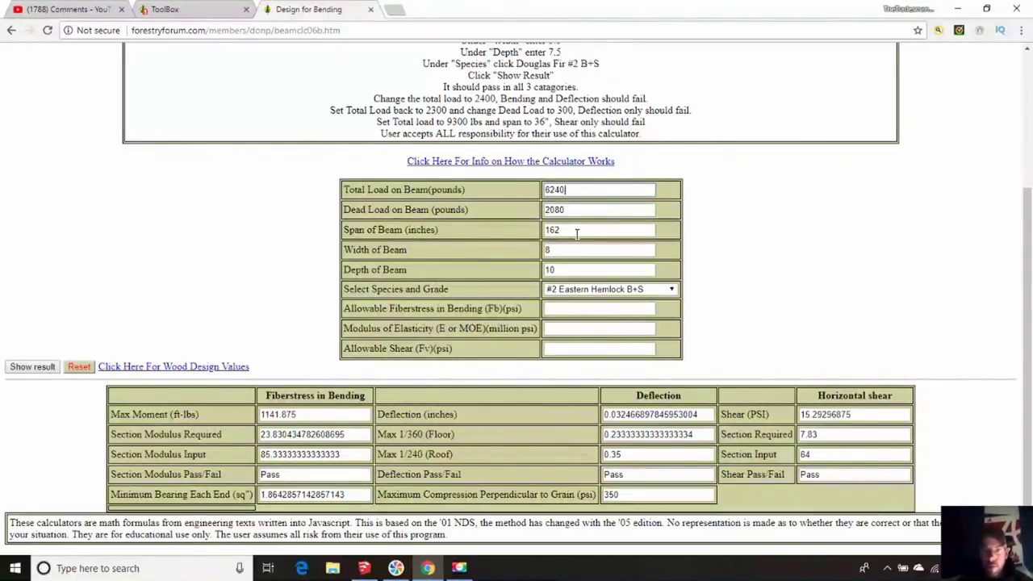
- Calculate the 8x10 Hemlock beam: bending fails, 168.48 section modulus required versus 133.33
{"action": "left_click", "coordinate": [30, 367]}
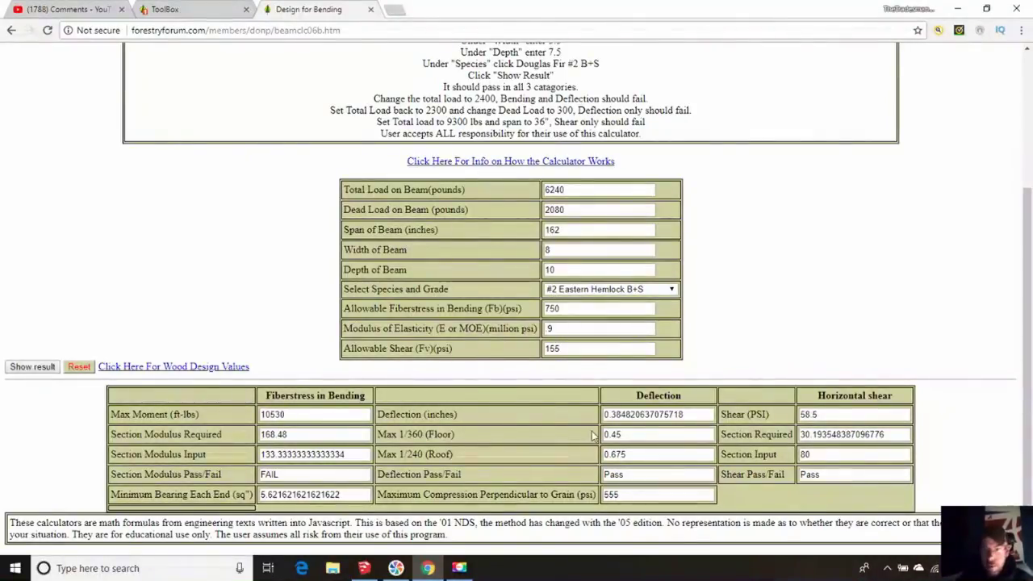
- Clear Fb, E and Fv, switch species to #2 Eastern White Pine B+S, and recalculate
{"action": "left_click", "coordinate": [571, 353]}
{"action": "key", "text": "BackSpace"}
{"action": "key", "text": "BackSpace"}
{"action": "key", "text": "BackSpace"}
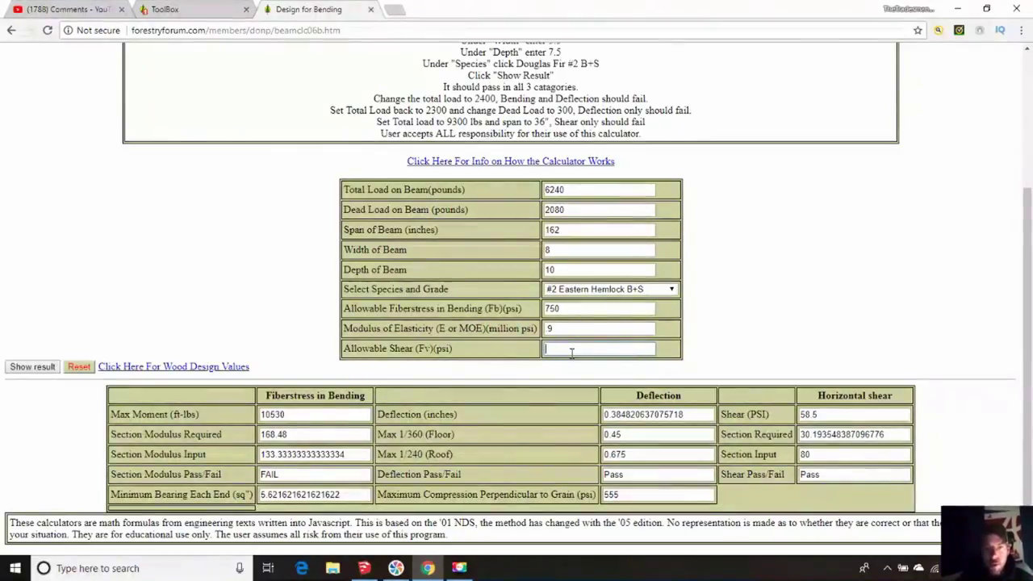
{"action": "left_click", "coordinate": [562, 329]}
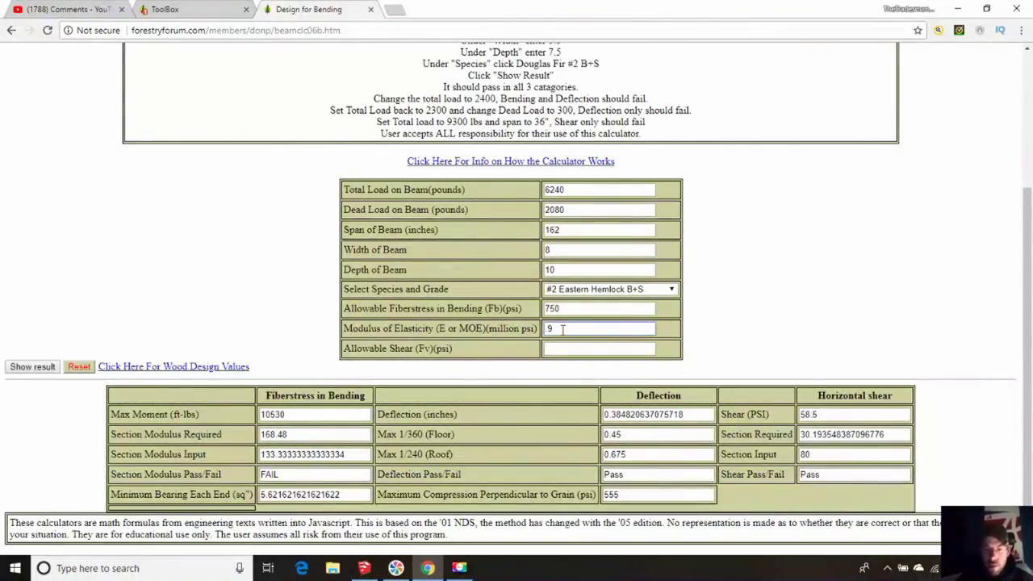
{"action": "key", "text": "BackSpace"}
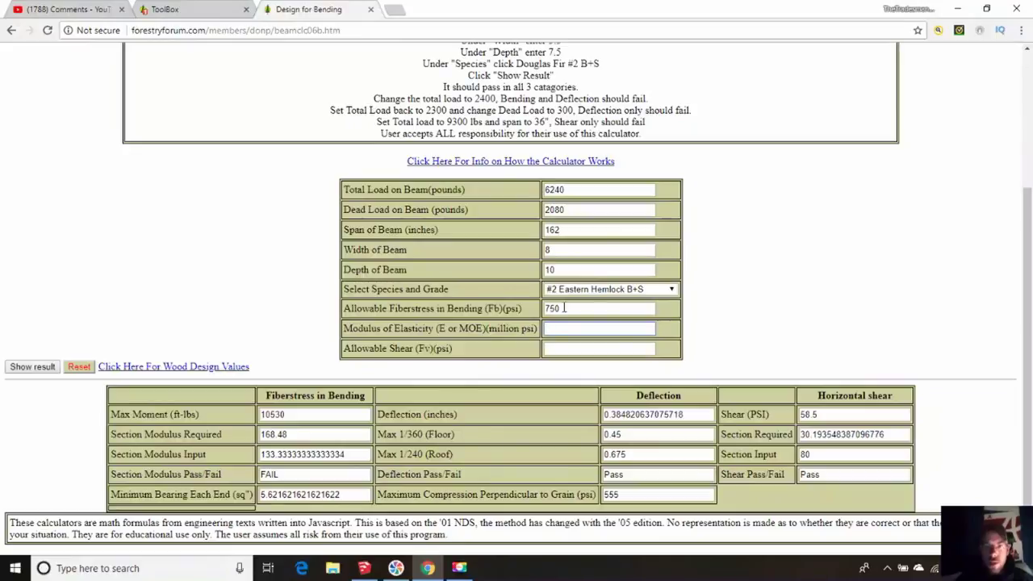
{"action": "left_click", "coordinate": [564, 307]}
{"action": "key", "text": "BackSpace"}
{"action": "key", "text": "BackSpace"}
{"action": "key", "text": "BackSpace"}
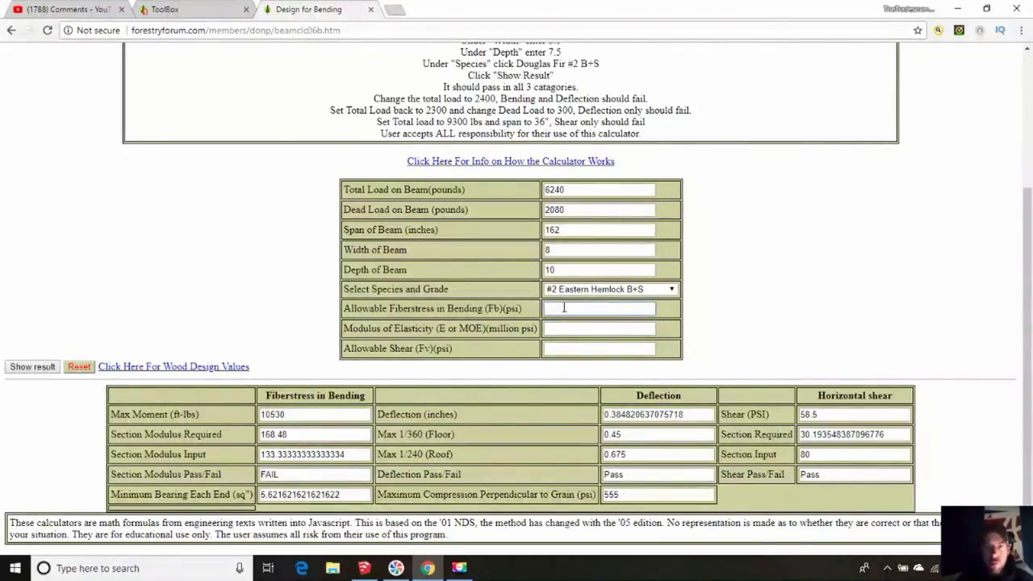
{"action": "left_click", "coordinate": [670, 289]}
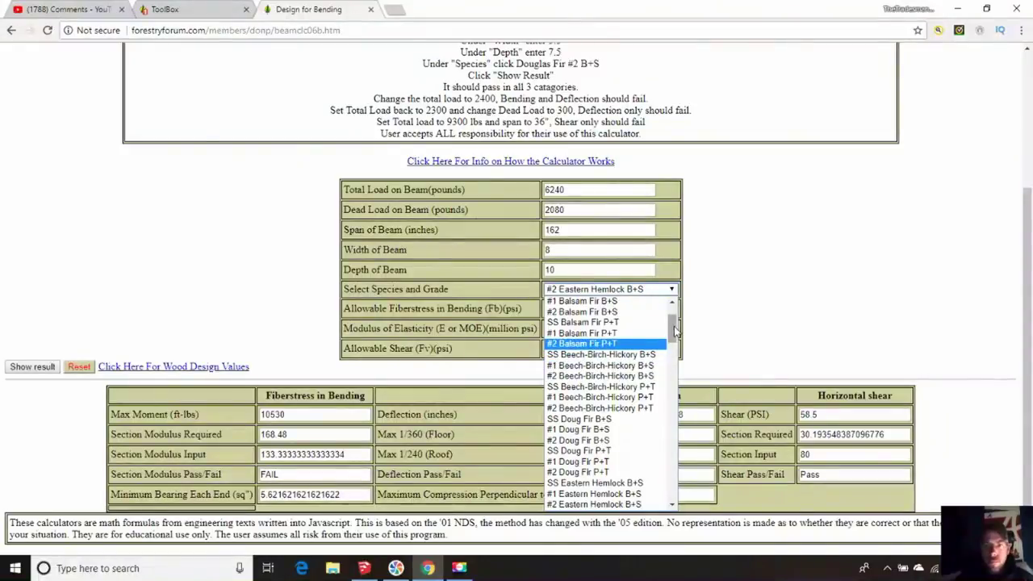
{"action": "left_click_drag", "start_coordinate": [675, 330], "coordinate": [682, 365]}
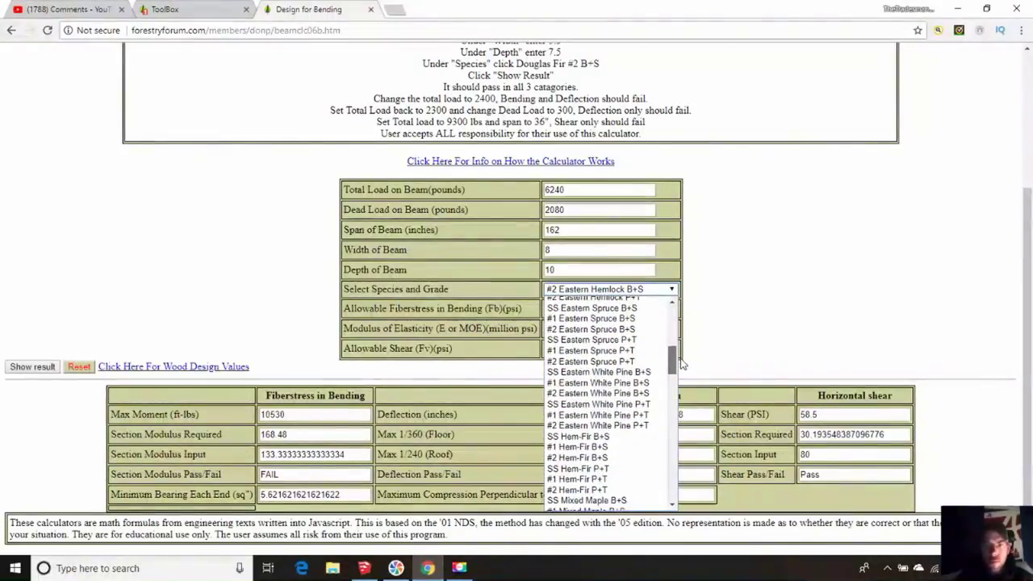
{"action": "left_click", "coordinate": [598, 393]}
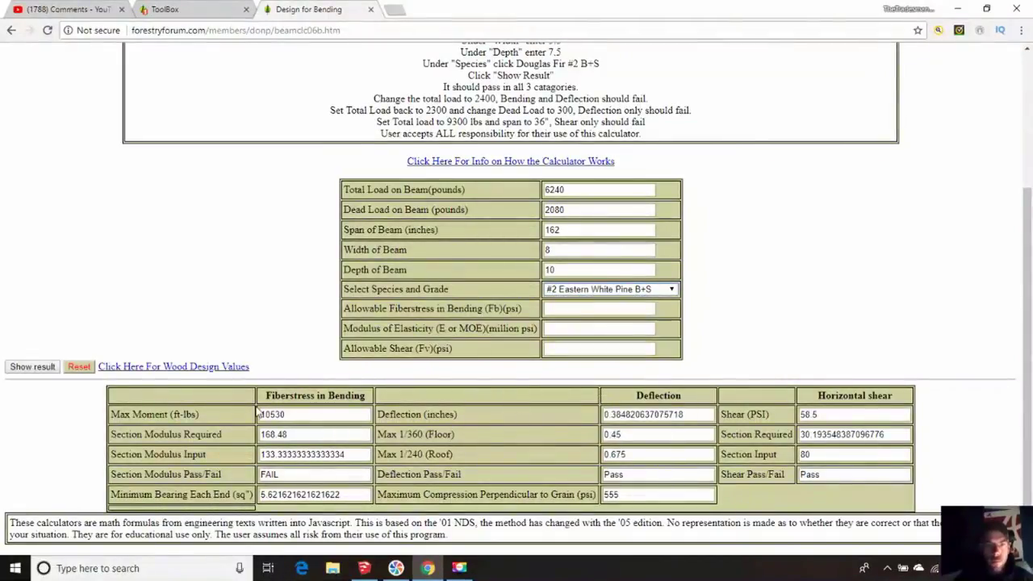
{"action": "left_click", "coordinate": [25, 368]}
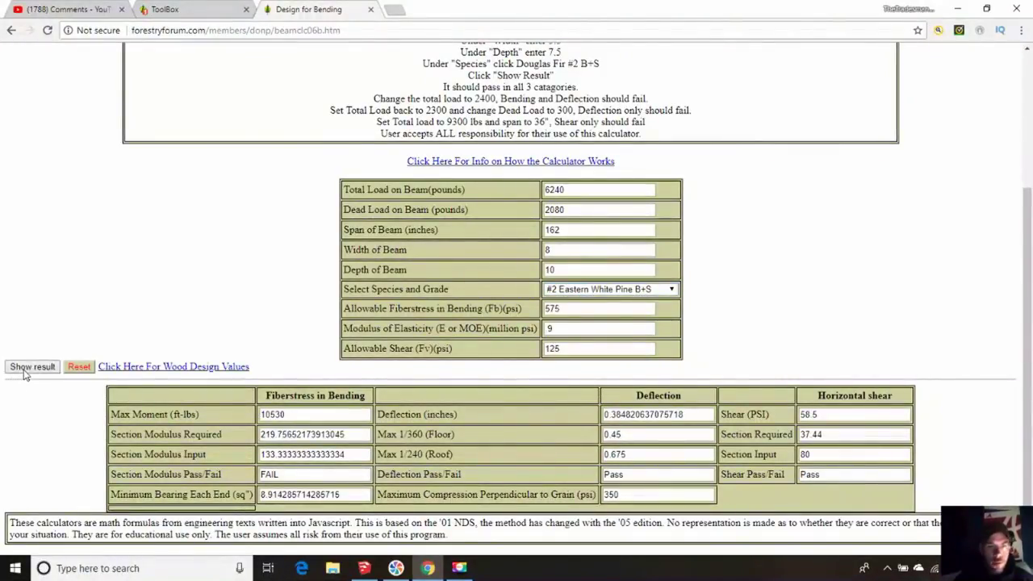
- Clear the allowable fiberstress, modulus of elasticity and shear values again
{"action": "left_click", "coordinate": [585, 307]}
{"action": "key", "text": "BackSpace"}
{"action": "key", "text": "BackSpace"}
{"action": "key", "text": "BackSpace"}
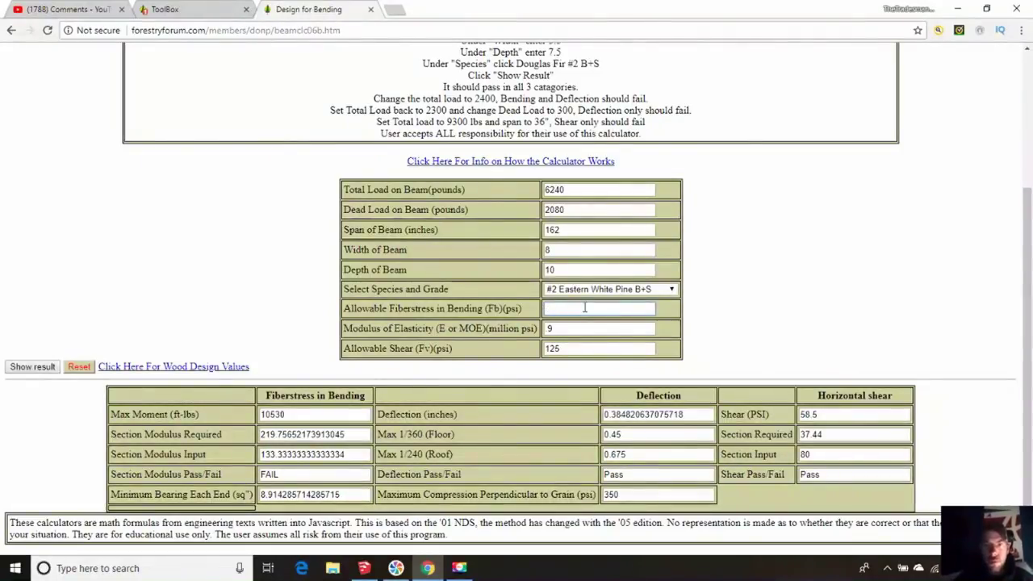
{"action": "left_click", "coordinate": [563, 329]}
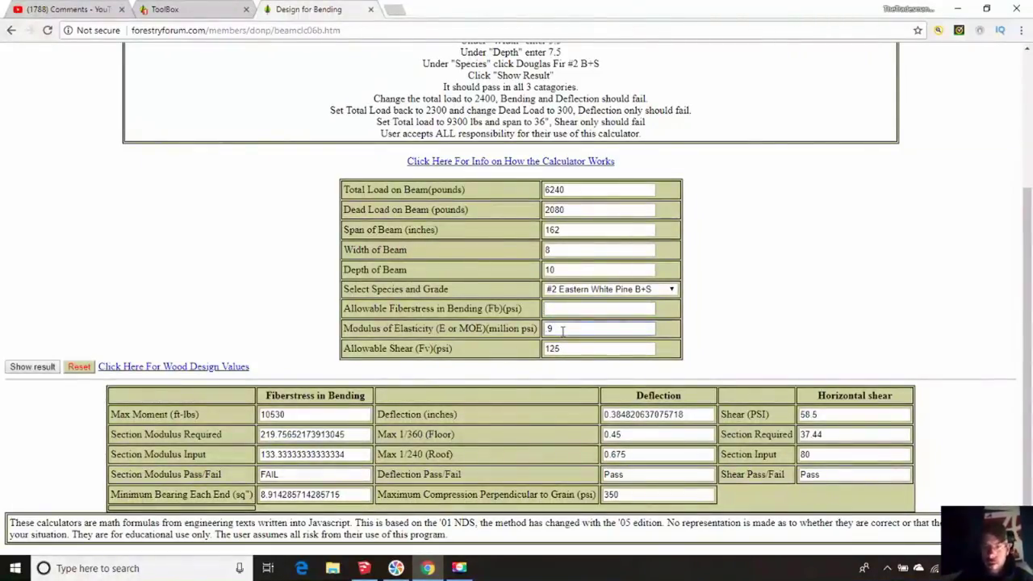
{"action": "key", "text": "BackSpace"}
{"action": "left_click", "coordinate": [565, 349]}
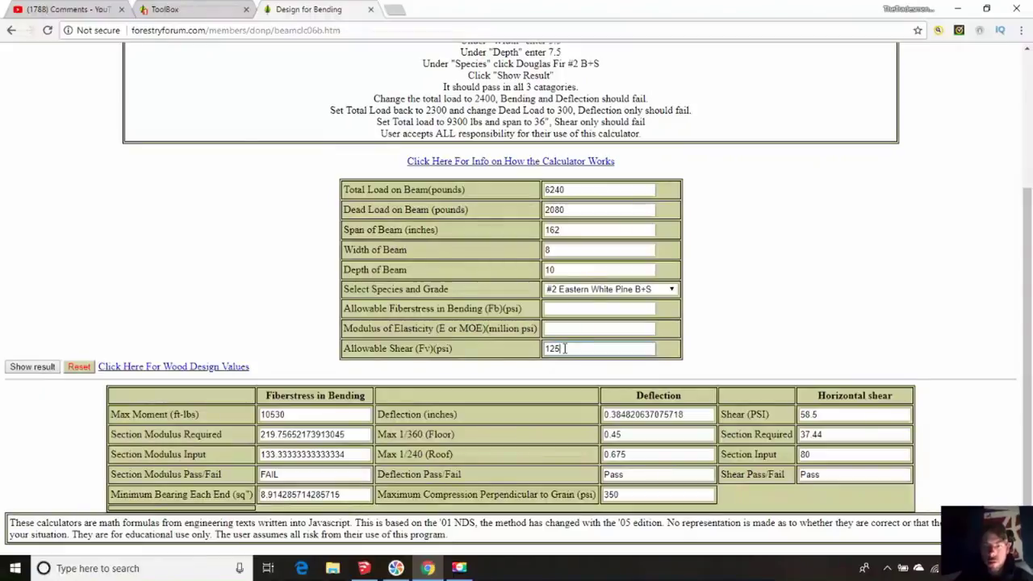
{"action": "key", "text": "BackSpace"}
{"action": "key", "text": "BackSpace"}
{"action": "key", "text": "BackSpace"}
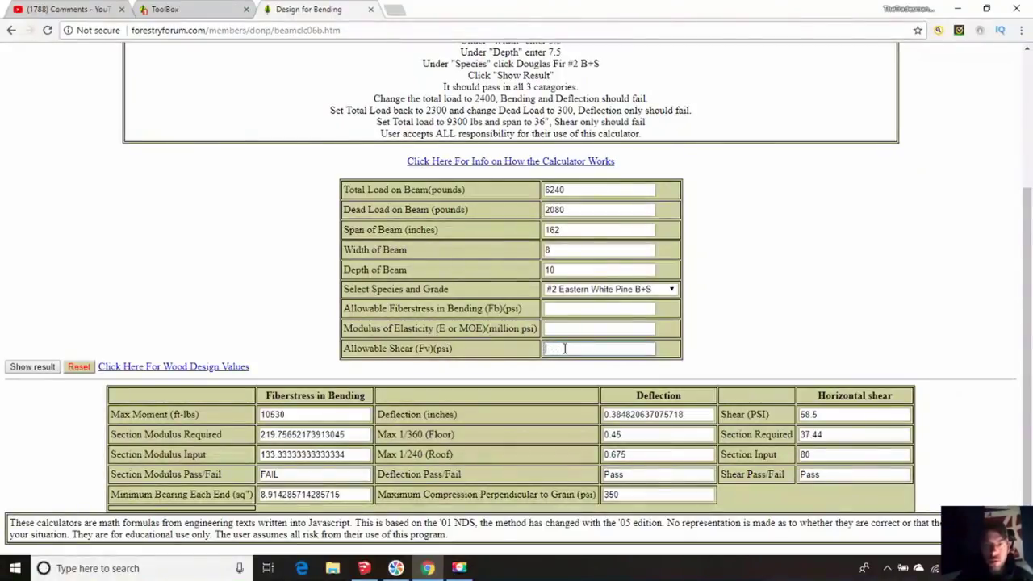
{"action": "left_click", "coordinate": [630, 289]}
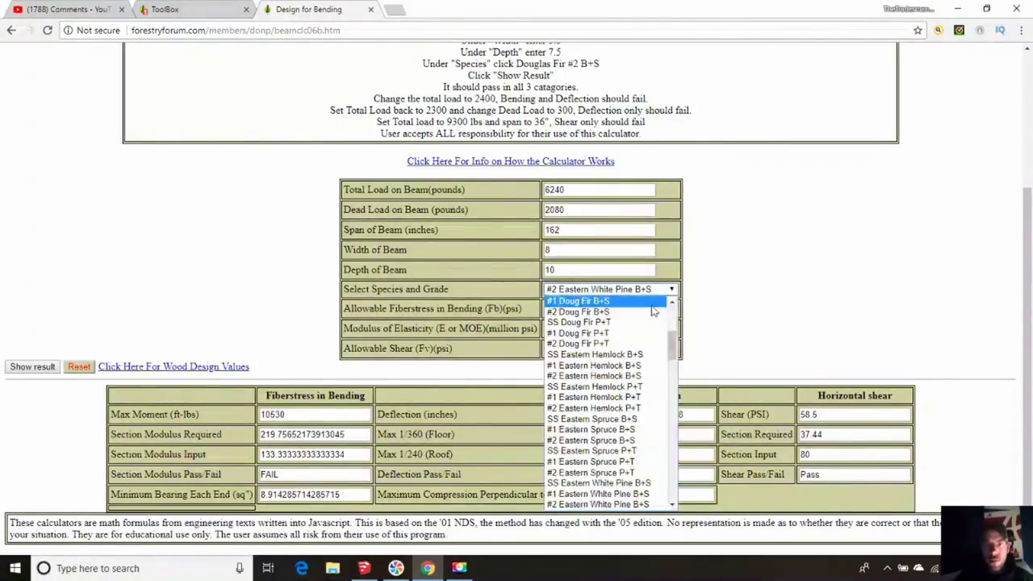
- Switch back to #2 Eastern Hemlock B+S and calculate with an 11-inch beam depth
{"action": "left_click", "coordinate": [624, 377]}
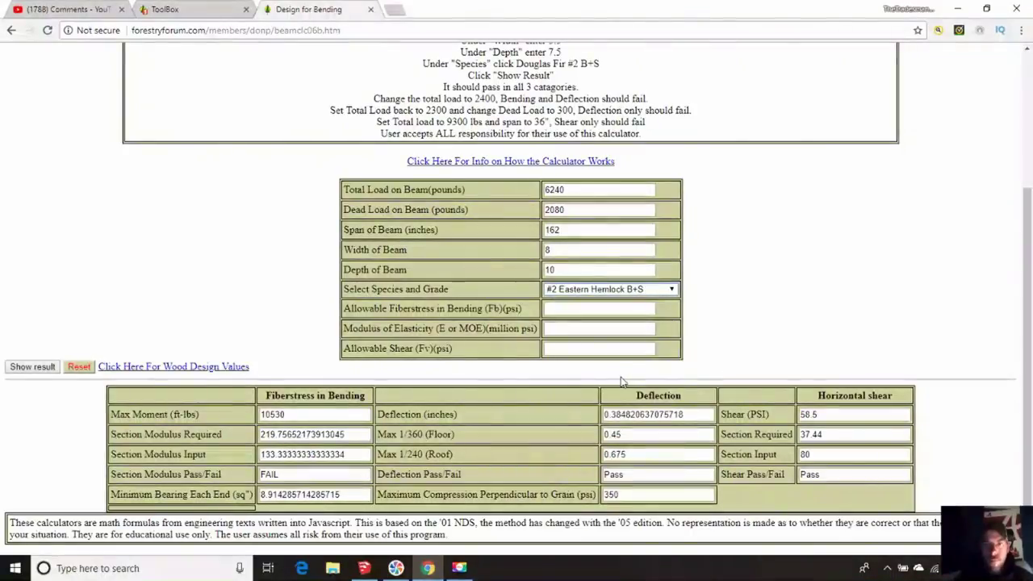
{"action": "double_click", "coordinate": [563, 269]}
{"action": "type", "text": "12"}
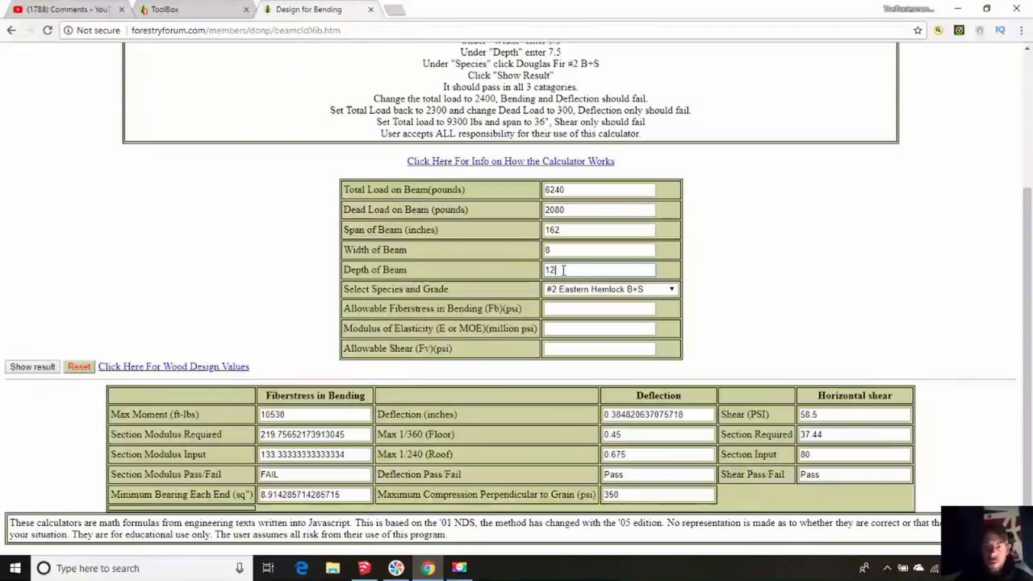
{"action": "key", "text": "BackSpace"}
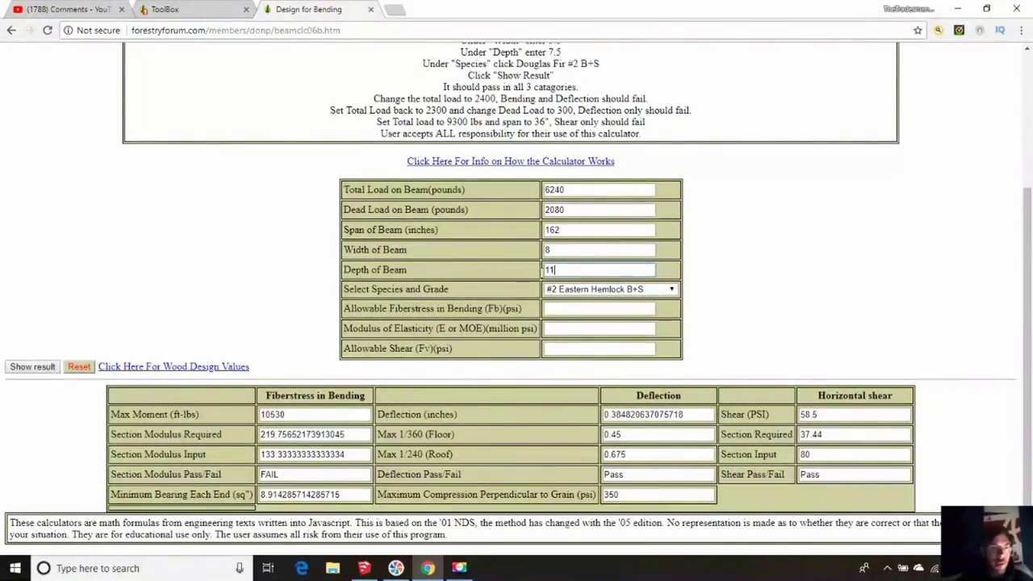
{"action": "left_click", "coordinate": [18, 368]}
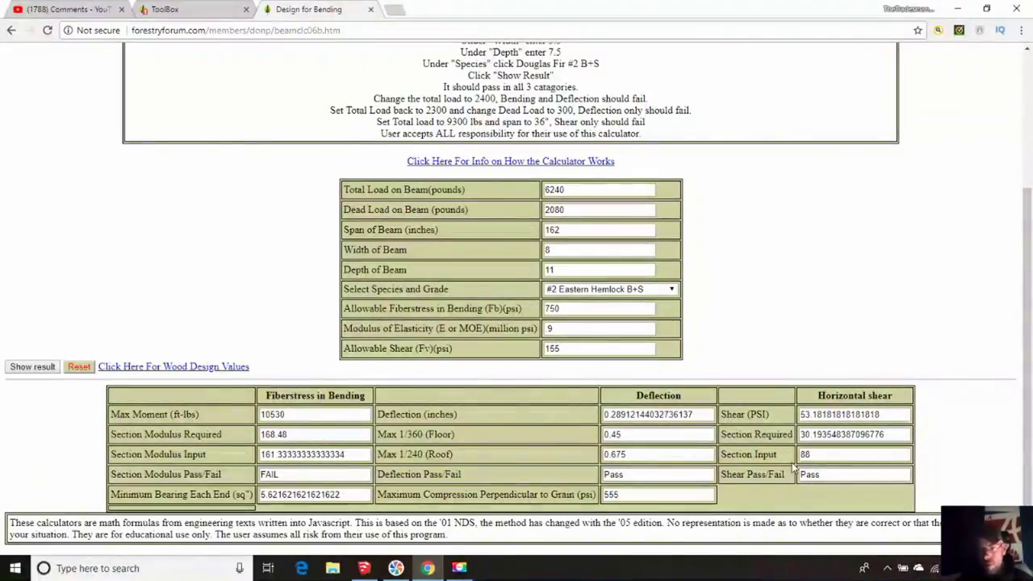
- Change the depth to 12 and recalculate; the 8x12 beam passes at 192 versus 168.48
{"action": "left_click", "coordinate": [563, 269]}
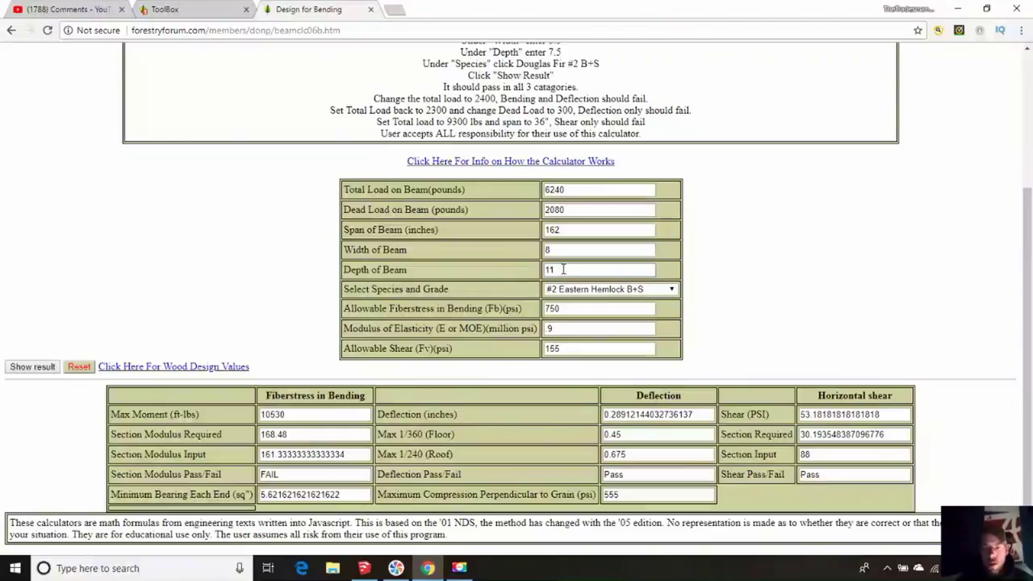
{"action": "key", "text": "BackSpace"}
{"action": "type", "text": "2"}
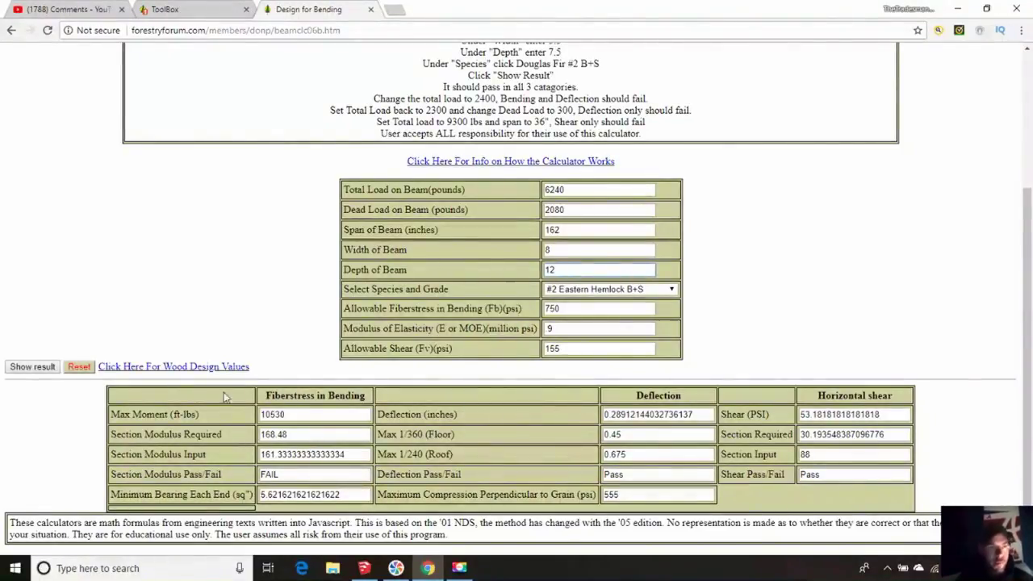
{"action": "left_click", "coordinate": [43, 371]}
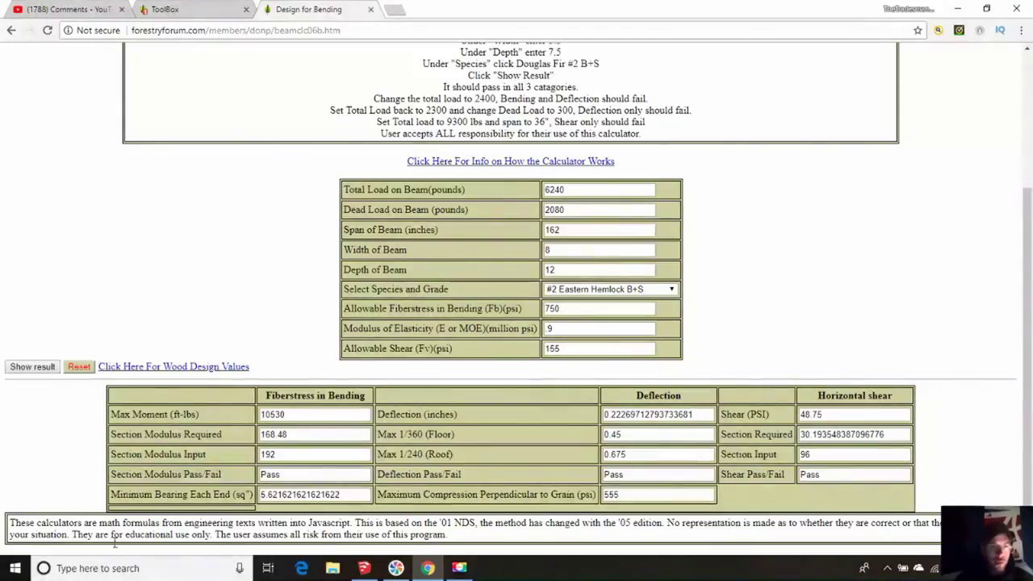
{"action": "left_click", "coordinate": [362, 571]}
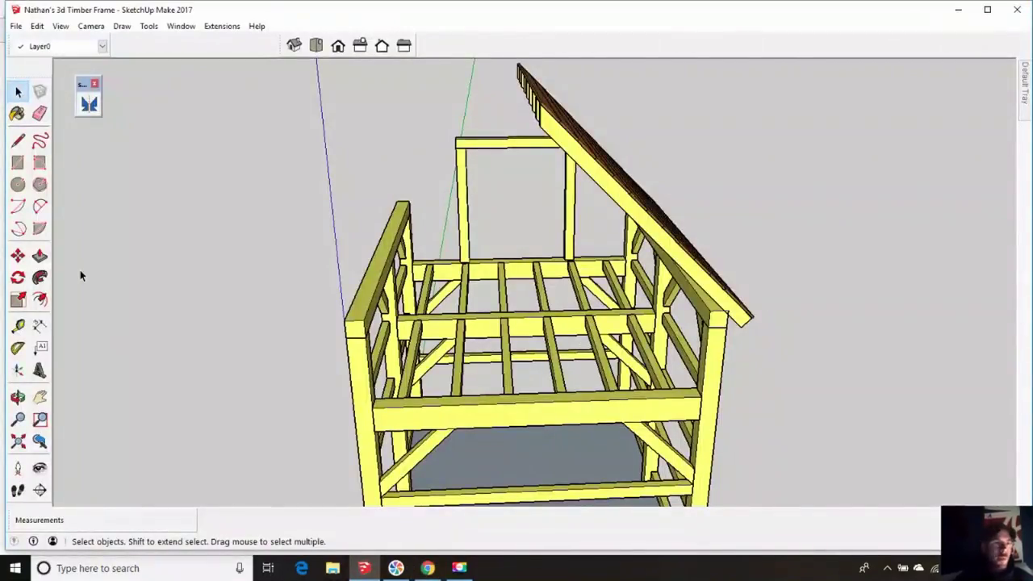
{"action": "left_click", "coordinate": [16, 397]}
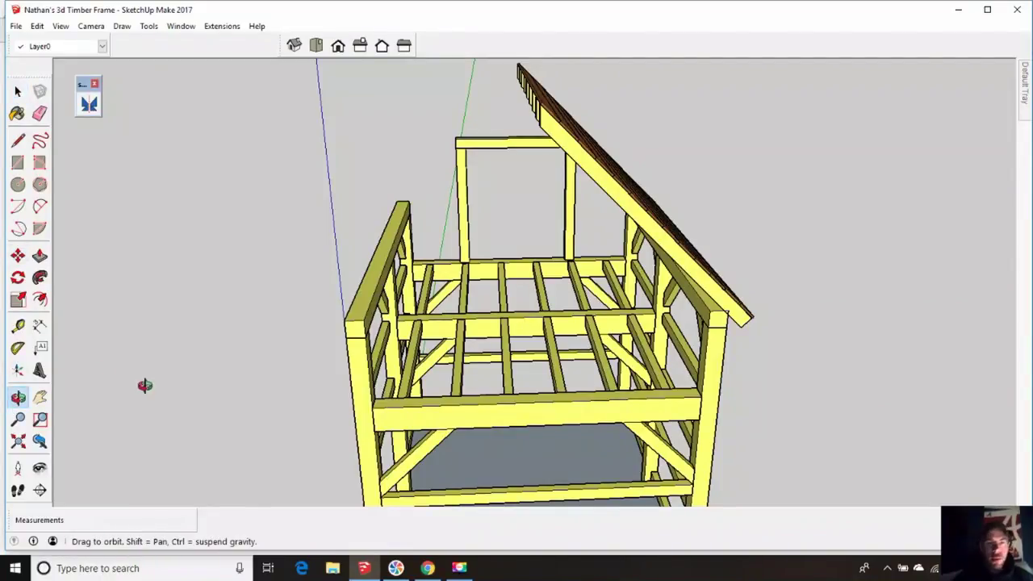
{"action": "left_click_drag", "start_coordinate": [143, 388], "coordinate": [166, 206]}
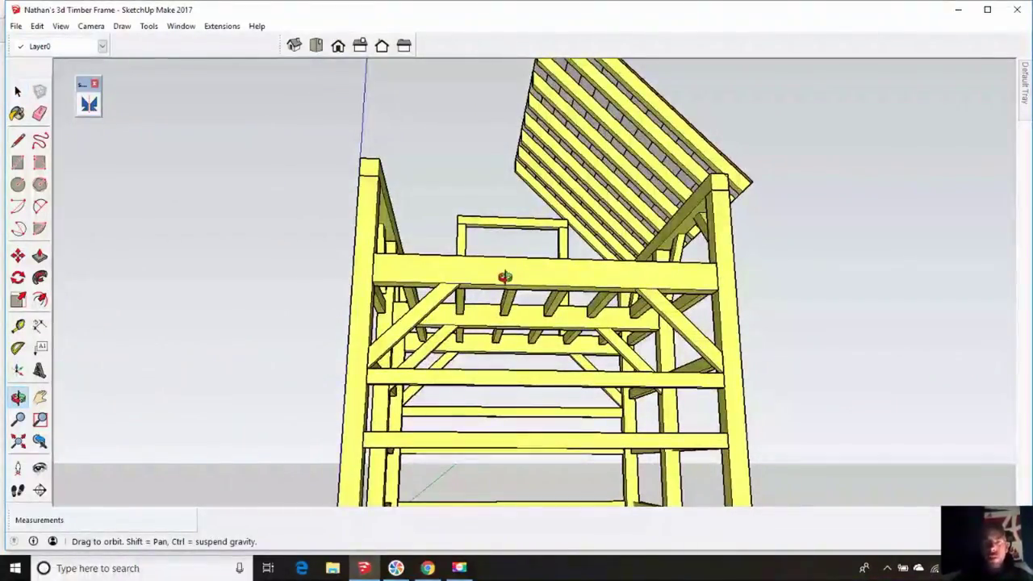
{"action": "left_click_drag", "start_coordinate": [498, 283], "coordinate": [481, 378]}
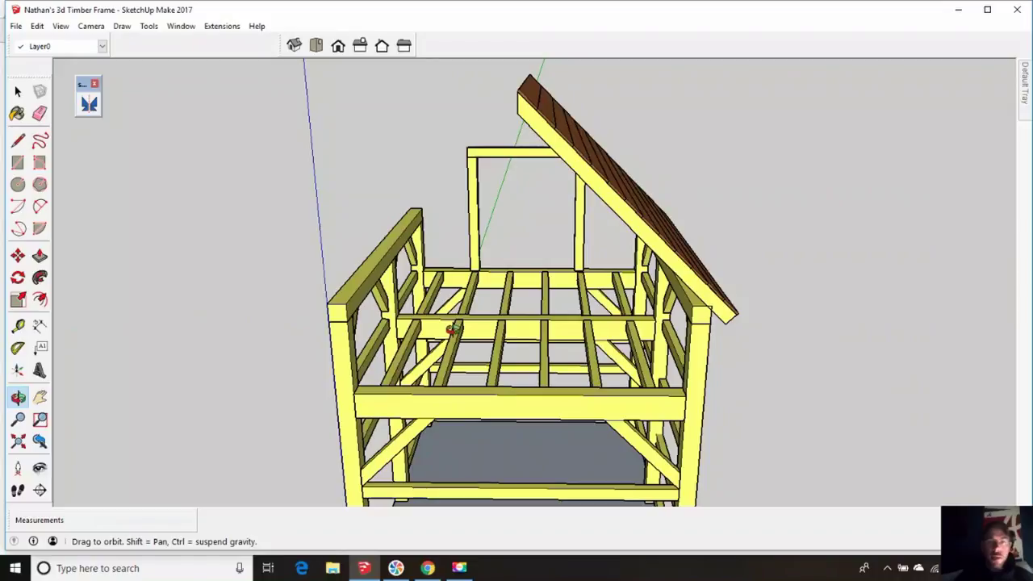
{"action": "left_click_drag", "start_coordinate": [570, 337], "coordinate": [539, 365]}
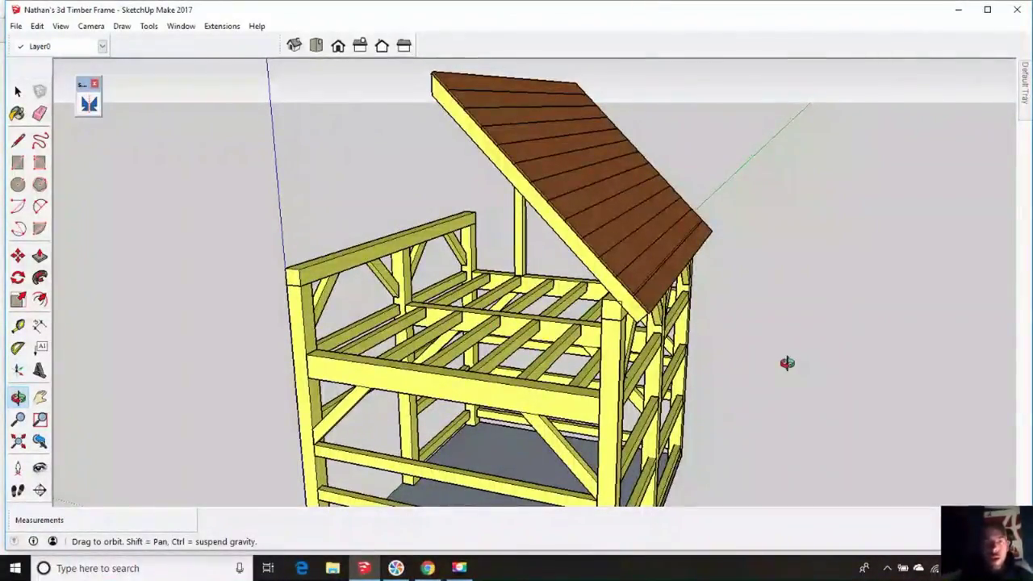
{"action": "left_click_drag", "start_coordinate": [784, 364], "coordinate": [719, 401]}
{"action": "left_click_drag", "start_coordinate": [816, 431], "coordinate": [750, 376]}
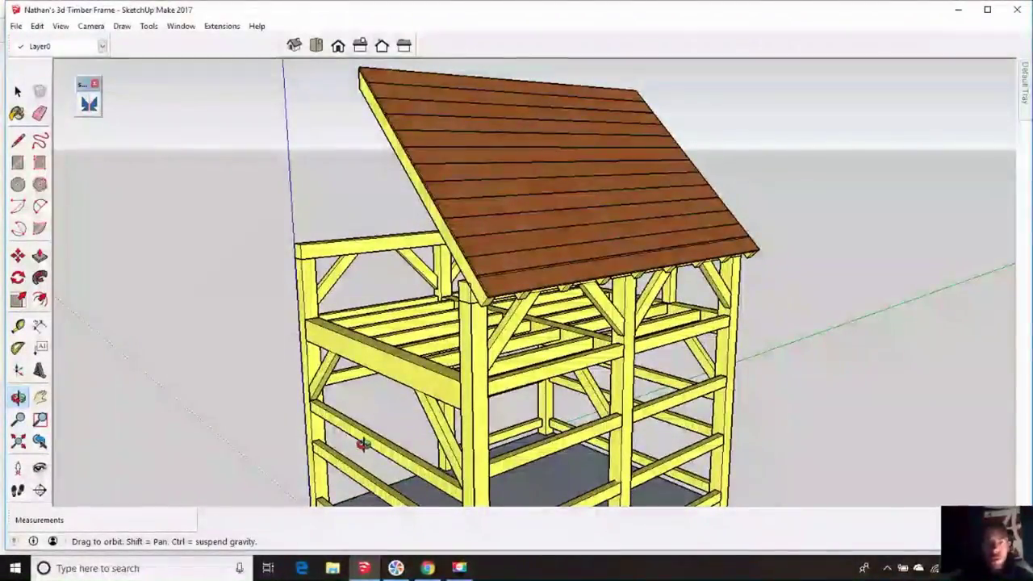
{"action": "left_click_drag", "start_coordinate": [362, 444], "coordinate": [557, 472]}
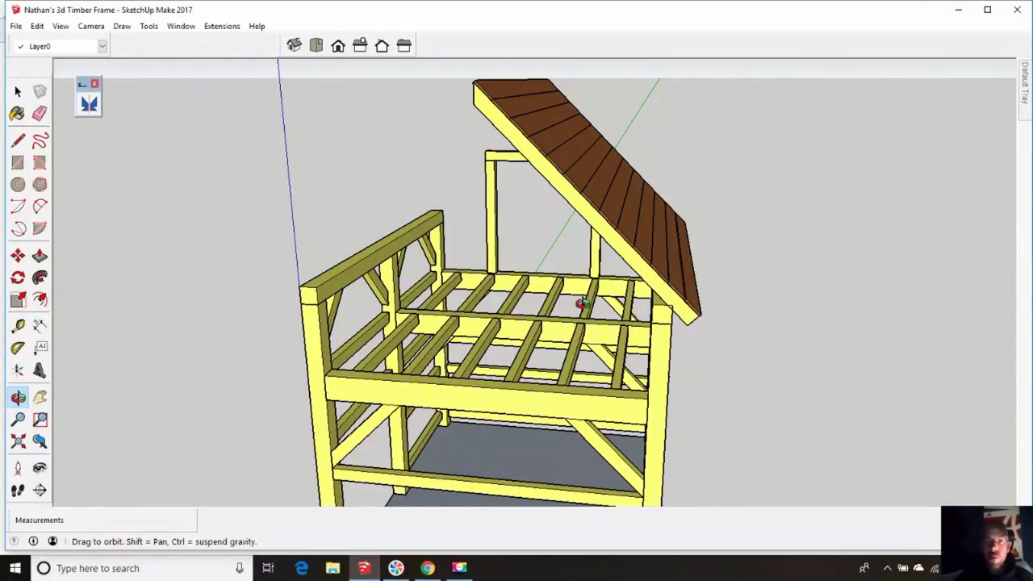
{"action": "left_click_drag", "start_coordinate": [581, 302], "coordinate": [285, 274]}
{"action": "left_click_drag", "start_coordinate": [218, 295], "coordinate": [737, 284]}
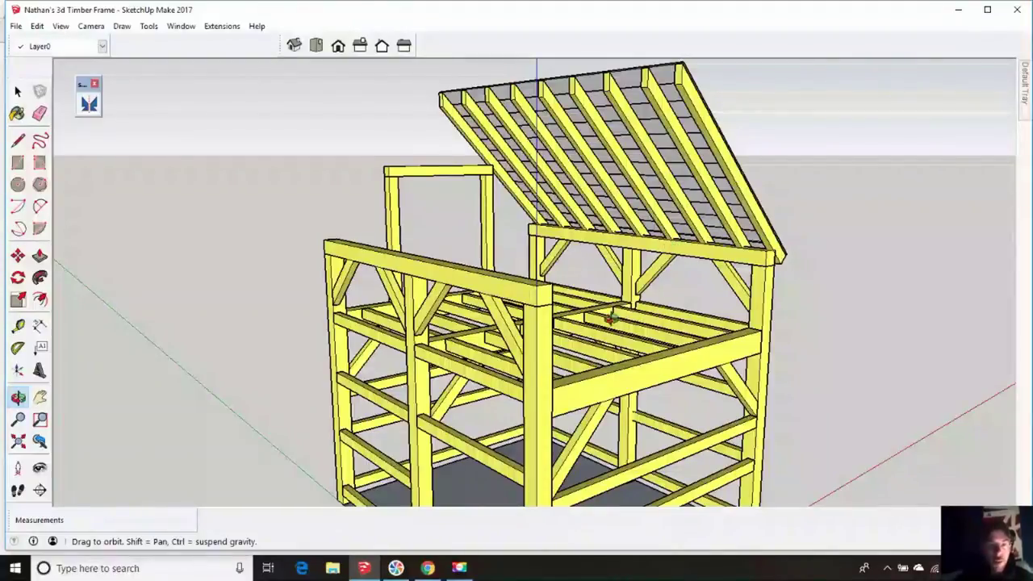
{"action": "left_click", "coordinate": [428, 569]}
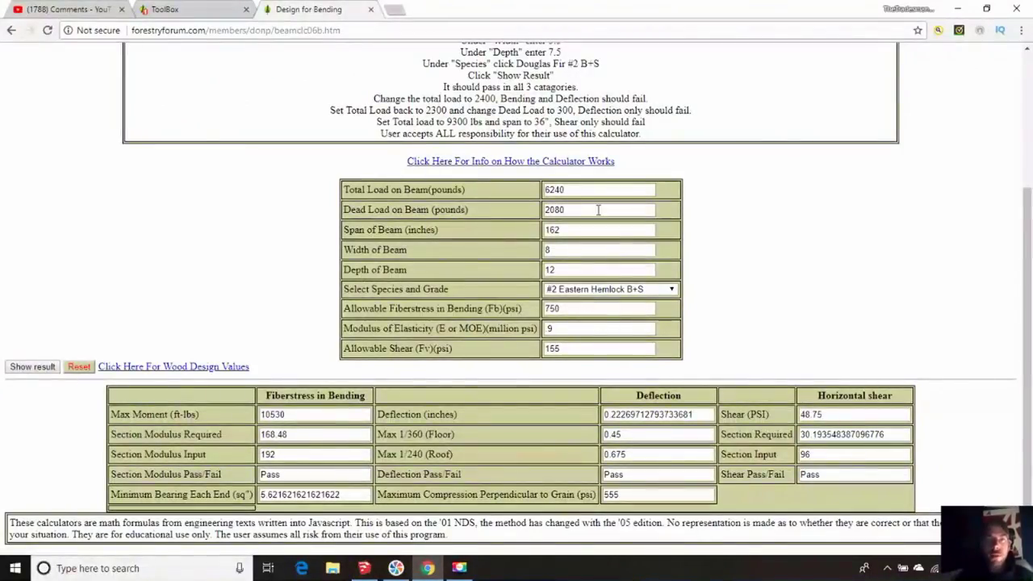
- Clear the old depth, 162-inch span, 2080 dead load and 6240 total load values
{"action": "left_click", "coordinate": [571, 271]}
{"action": "key", "text": "BackSpace"}
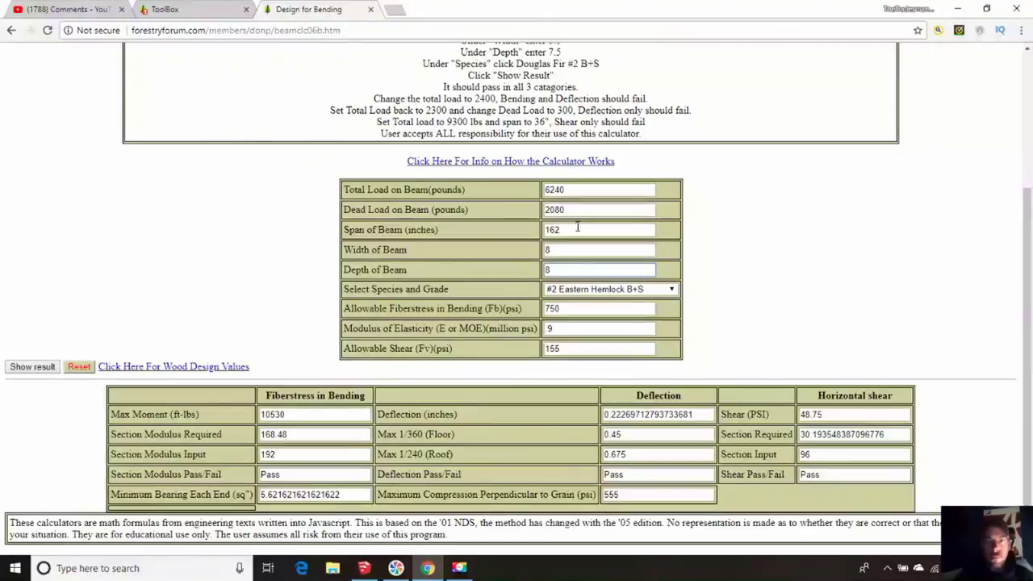
{"action": "left_click", "coordinate": [575, 230]}
{"action": "key", "text": "BackSpace"}
{"action": "key", "text": "BackSpace"}
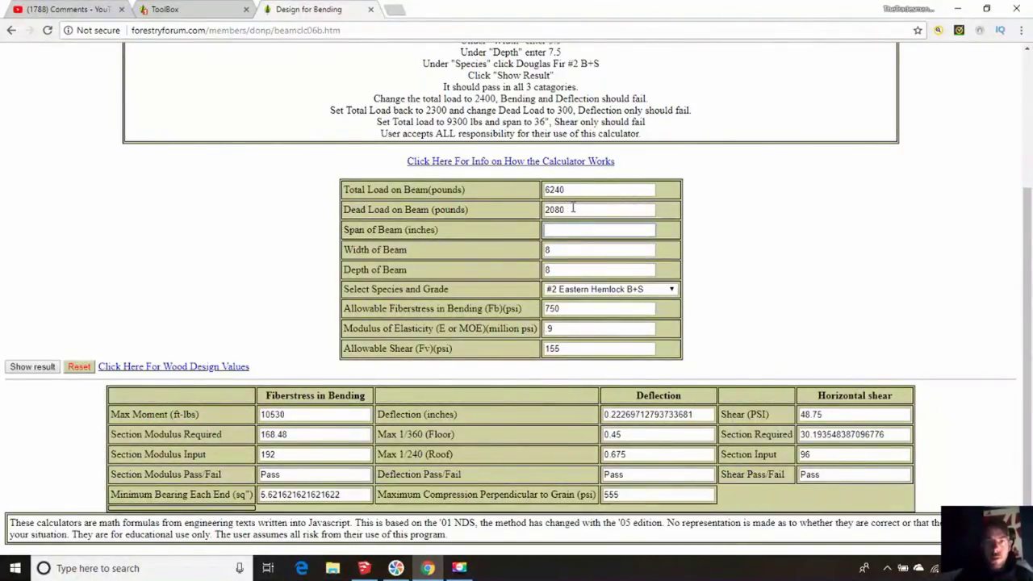
{"action": "left_click", "coordinate": [575, 209]}
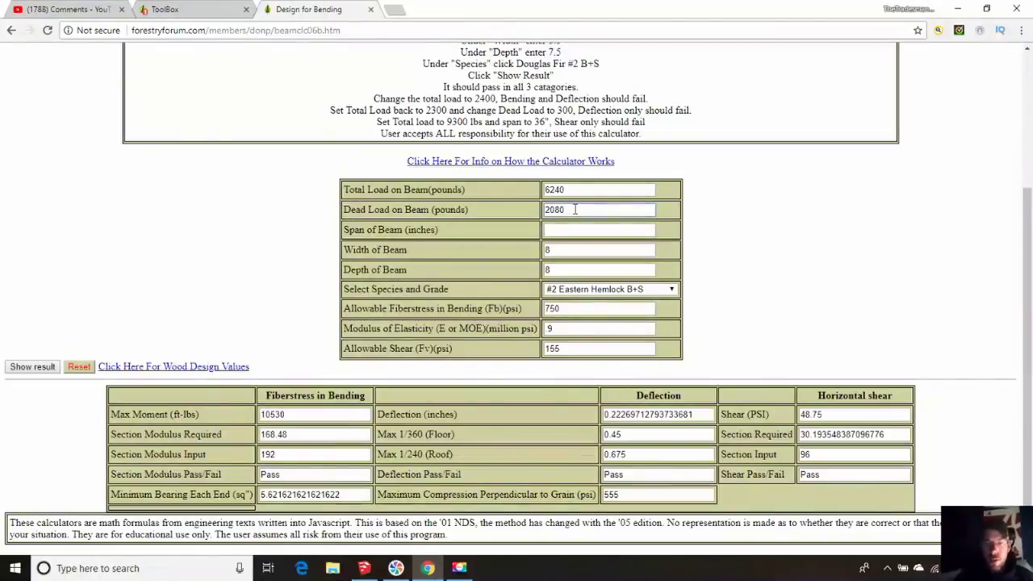
{"action": "key", "text": "BackSpace"}
{"action": "key", "text": "BackSpace"}
{"action": "key", "text": "BackSpace"}
{"action": "key", "text": "BackSpace"}
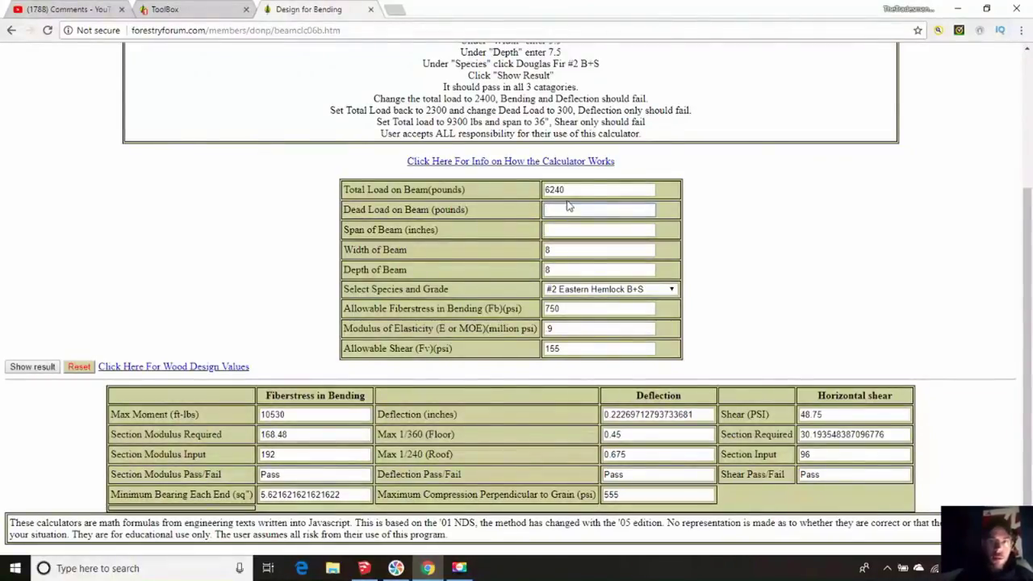
{"action": "left_click", "coordinate": [570, 189]}
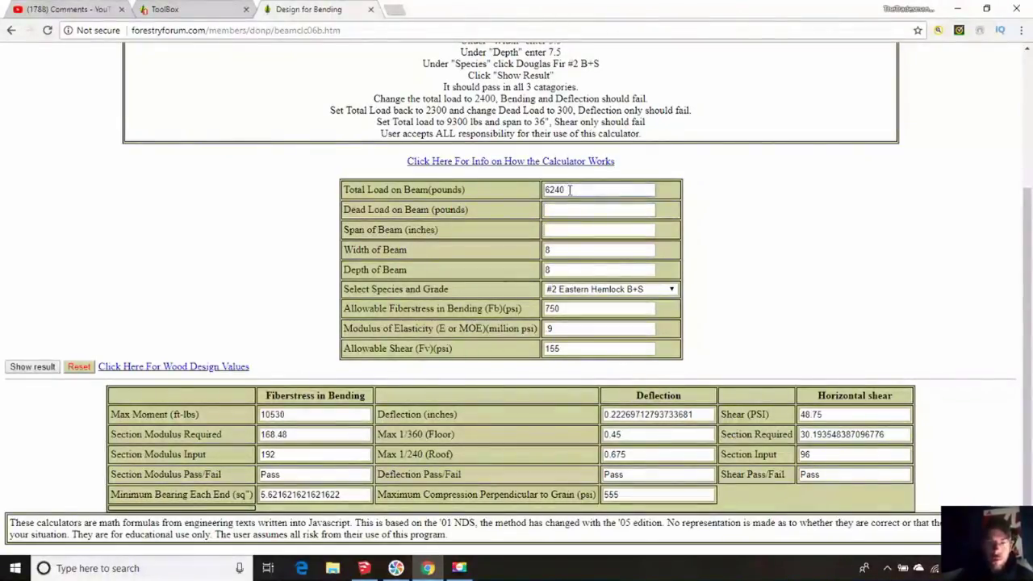
{"action": "key", "text": "BackSpace"}
{"action": "key", "text": "BackSpace"}
{"action": "key", "text": "BackSpace"}
{"action": "key", "text": "BackSpace"}
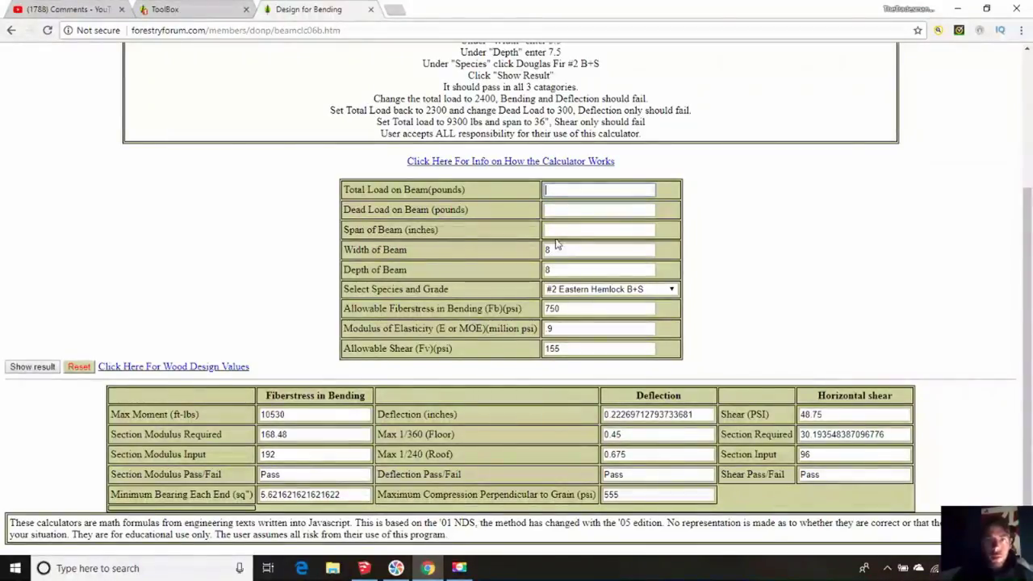
- Enter an 84-inch span and 1280-pound dead load, and start re-entering the total load
{"action": "left_click", "coordinate": [557, 229]}
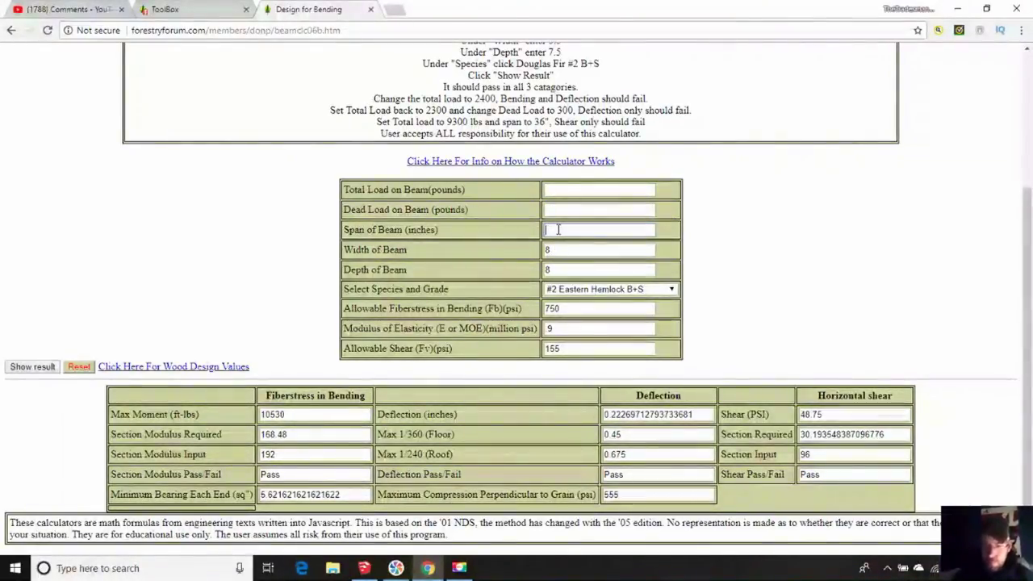
{"action": "type", "text": "84"}
{"action": "left_click", "coordinate": [557, 211]}
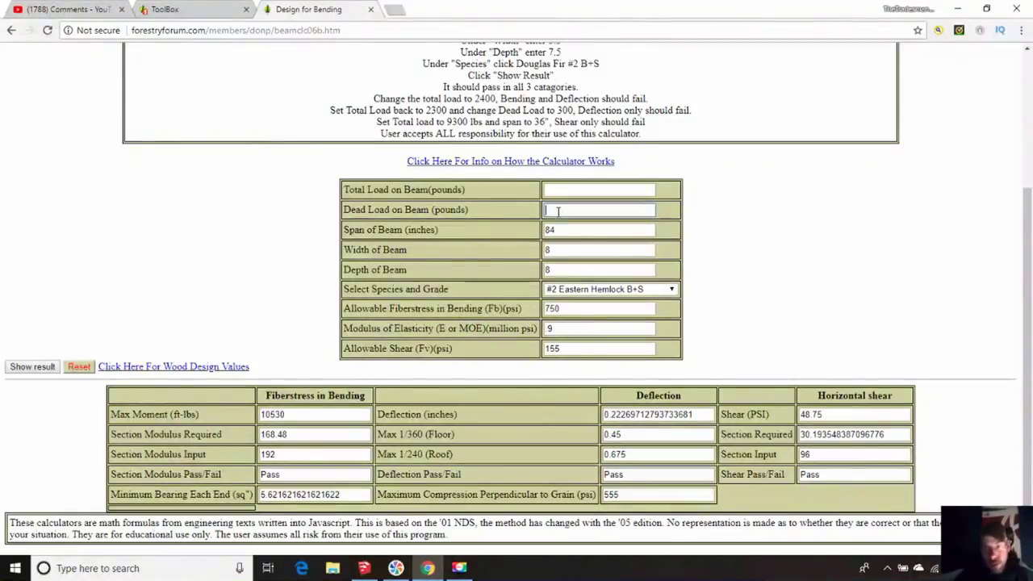
{"action": "type", "text": "1200"}
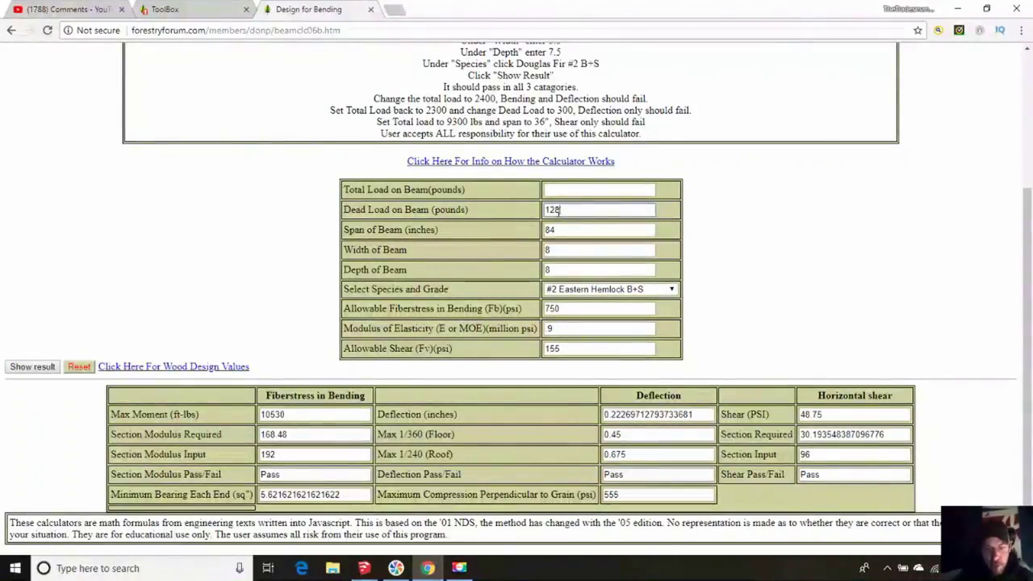
{"action": "left_click", "coordinate": [556, 190]}
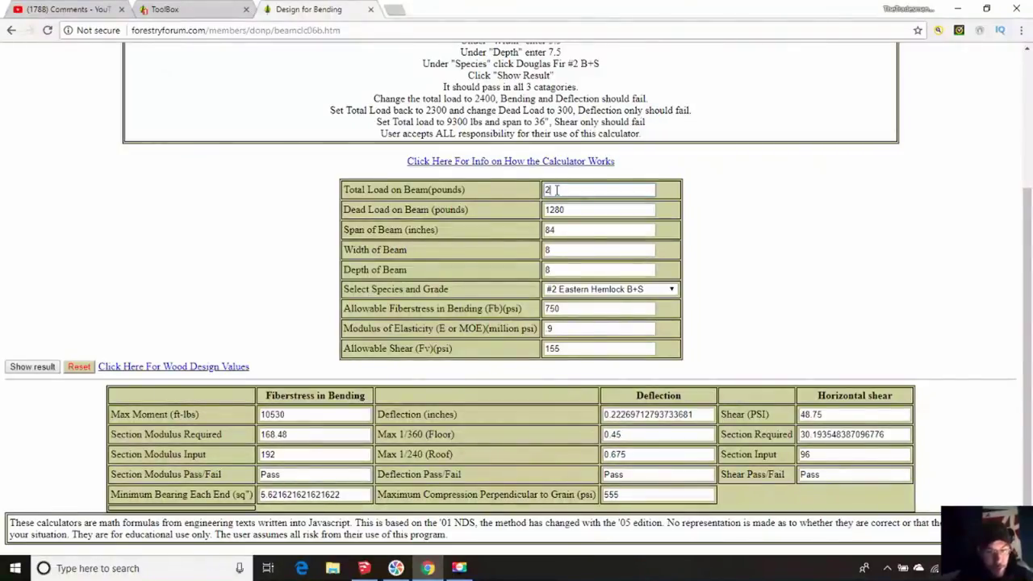
{"action": "type", "text": "4800"}
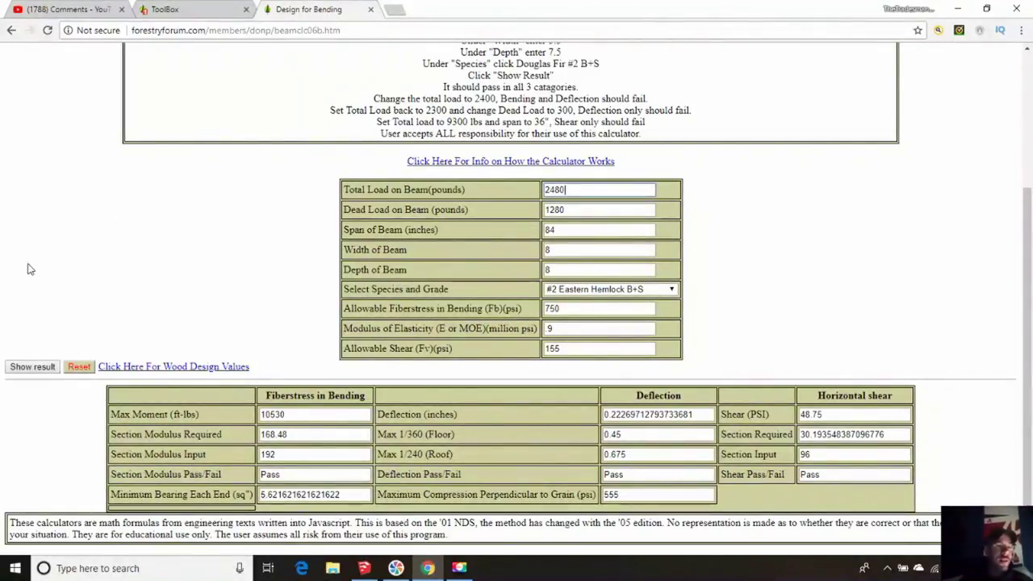
- Recalculate the 8x8, 2480-lb, 84-inch beam: 34.72 required against 85.33, all Pass
{"action": "left_click", "coordinate": [34, 367]}
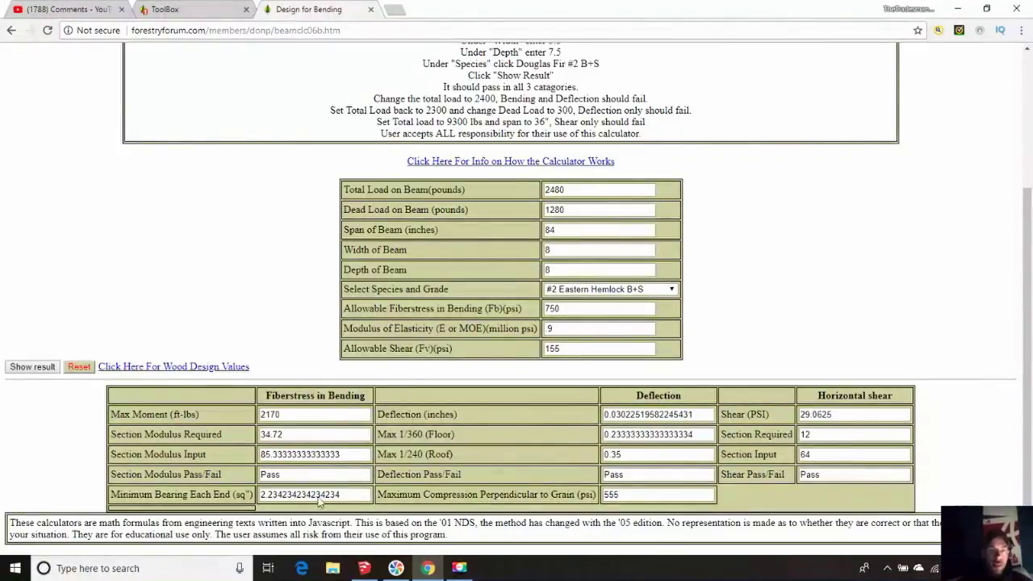
- Inspect the joists in SketchUp from a side-on angle, then return to the beam calculator
{"action": "left_click", "coordinate": [365, 568]}
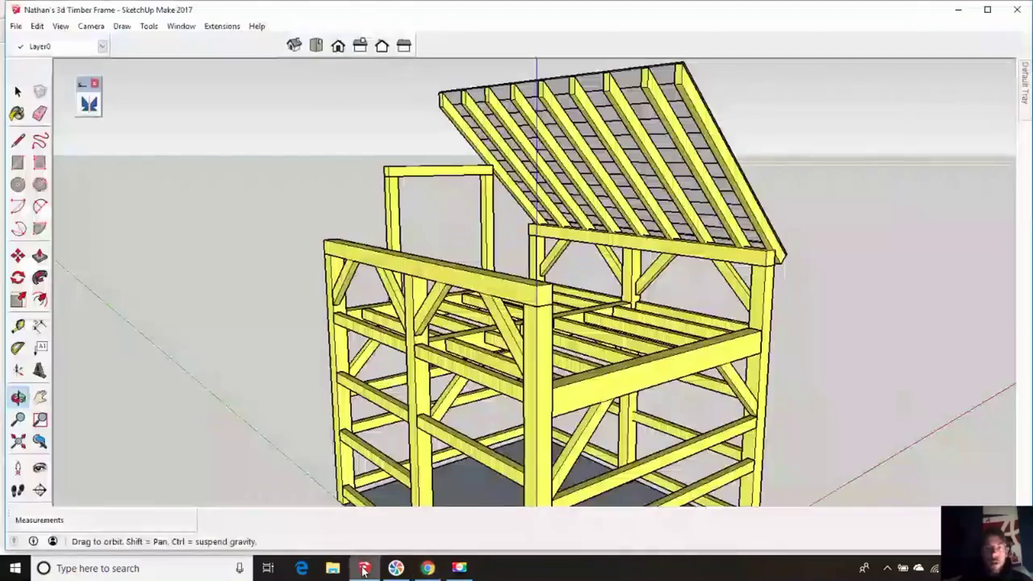
{"action": "left_click_drag", "start_coordinate": [254, 379], "coordinate": [134, 390]}
{"action": "left_click_drag", "start_coordinate": [219, 264], "coordinate": [186, 301]}
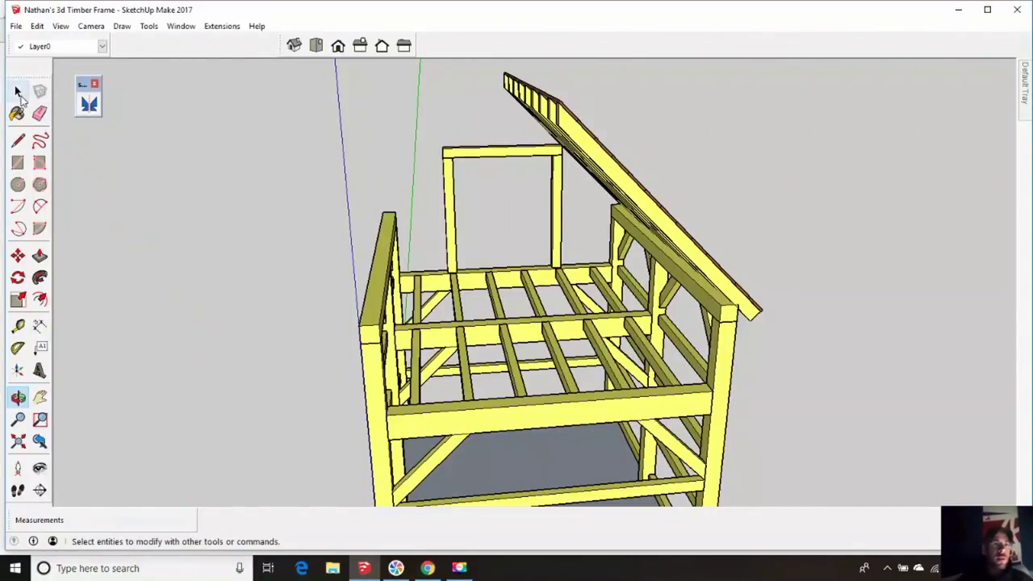
{"action": "left_click", "coordinate": [19, 93]}
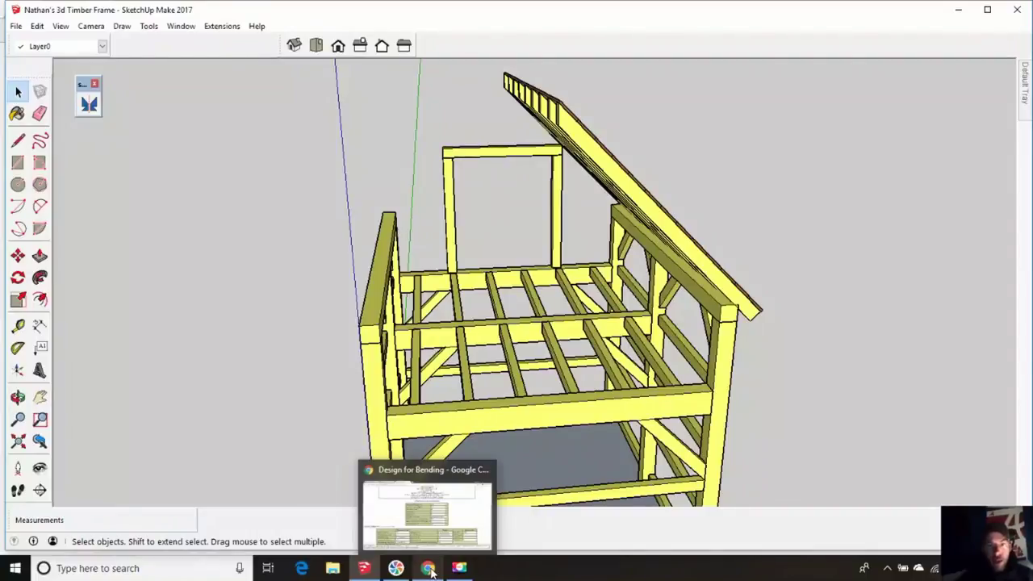
{"action": "left_click", "coordinate": [431, 570]}
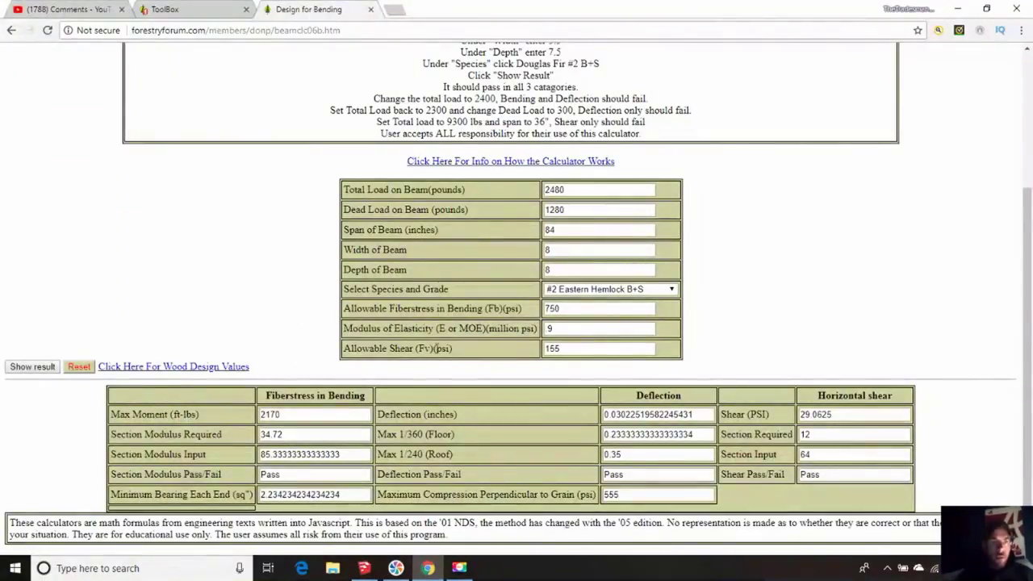
- Reset the calculator and enter 840 lb total load, 280 lb dead load and 84-inch span
{"action": "left_click", "coordinate": [88, 366]}
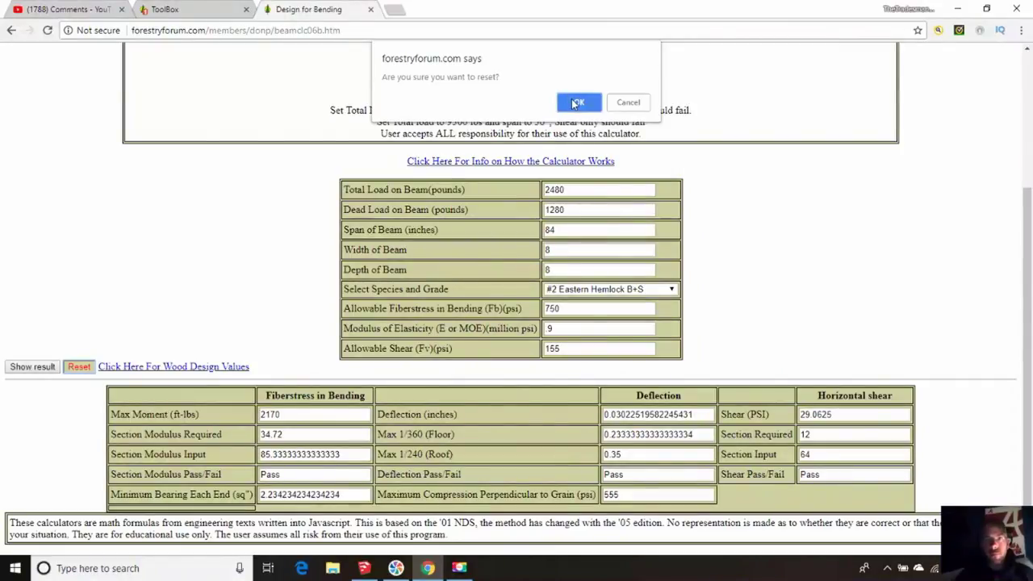
{"action": "left_click", "coordinate": [575, 102]}
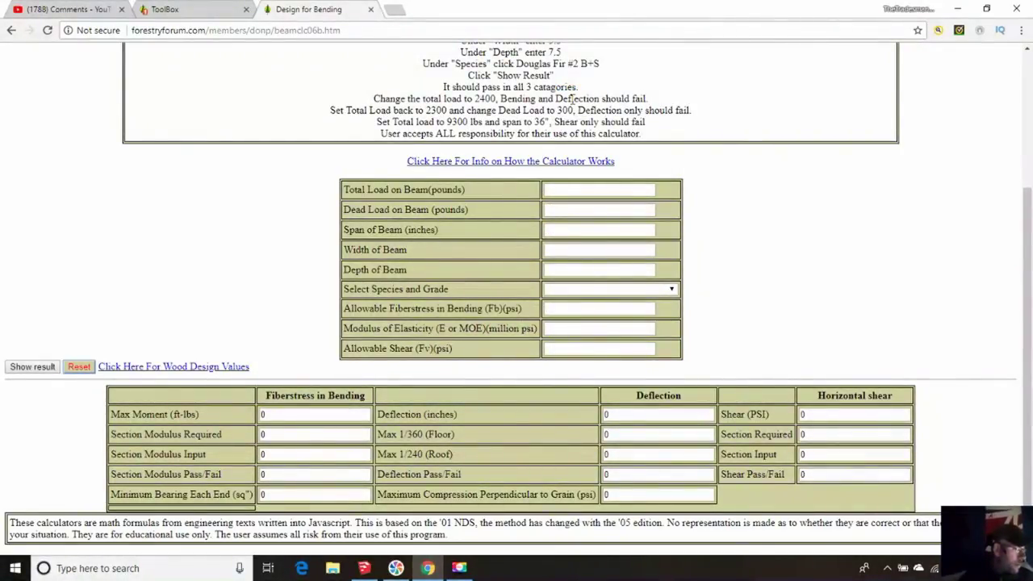
{"action": "left_click", "coordinate": [565, 190]}
{"action": "type", "text": "840"}
{"action": "left_click", "coordinate": [564, 210]}
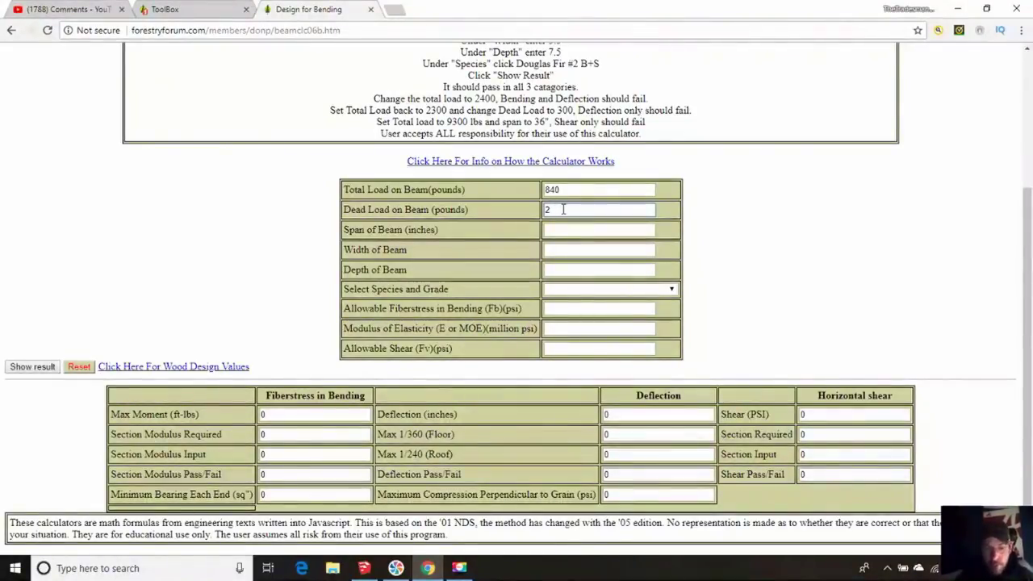
{"action": "type", "text": "80"}
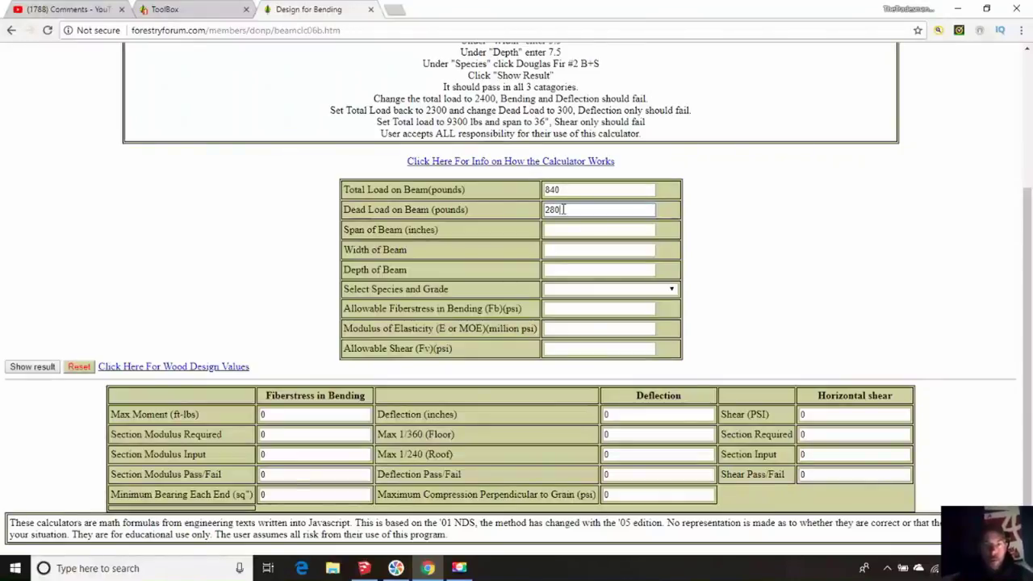
{"action": "left_click", "coordinate": [557, 230]}
{"action": "type", "text": "84"}
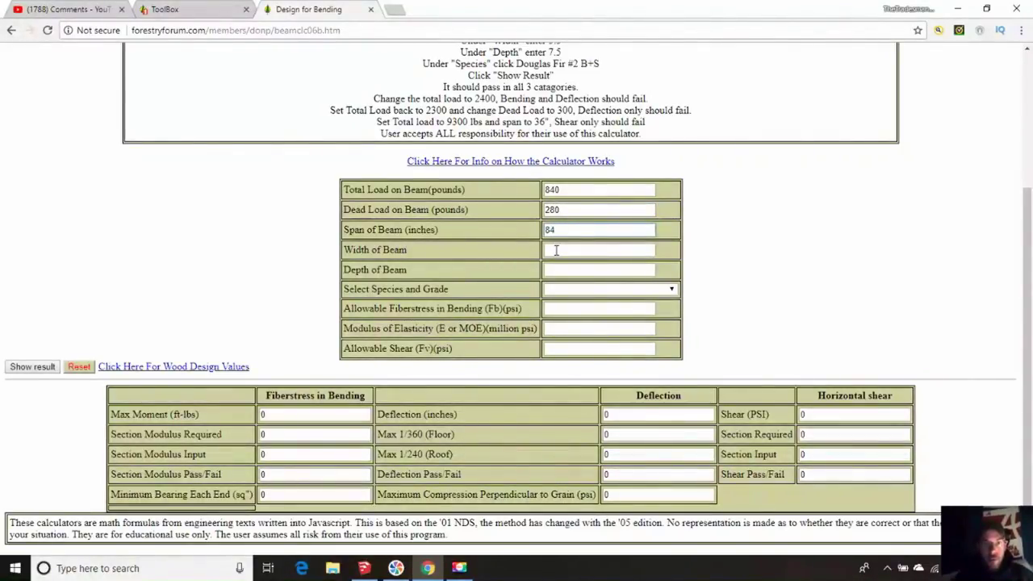
- Check a 4x6 #2 Eastern Hemlock B+S beam and show the results
{"action": "left_click", "coordinate": [556, 250]}
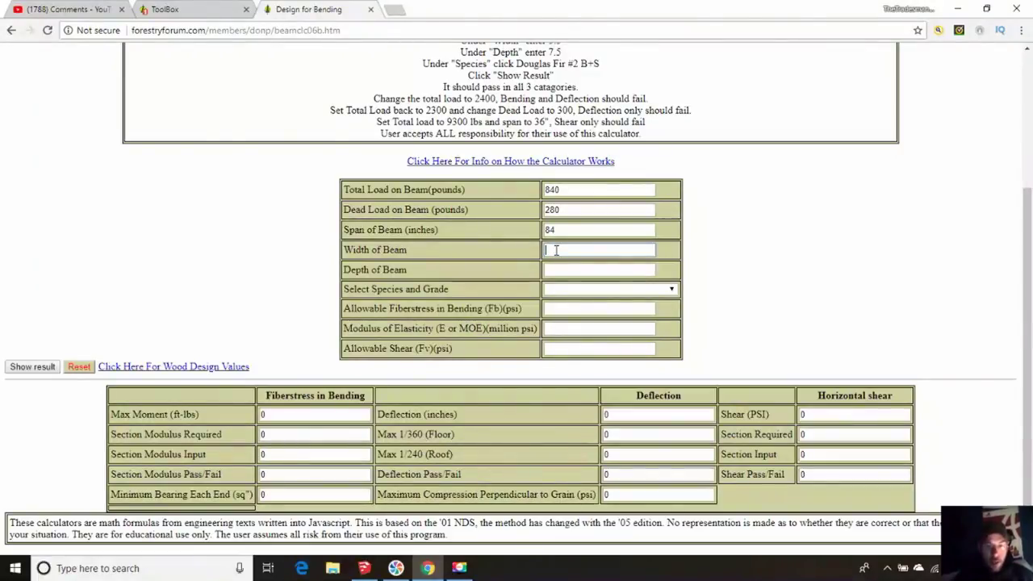
{"action": "type", "text": "4"}
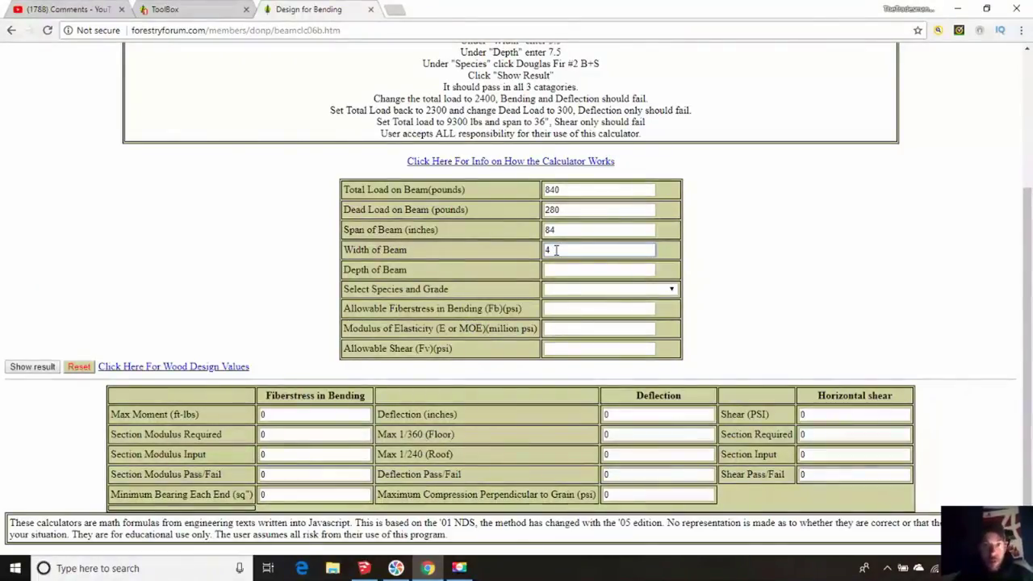
{"action": "left_click", "coordinate": [548, 270]}
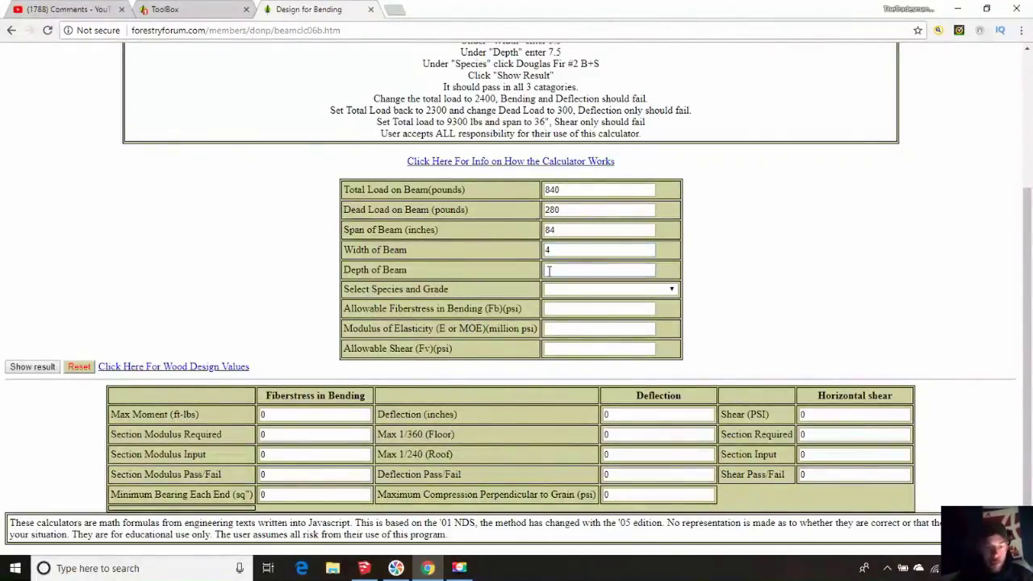
{"action": "type", "text": "6"}
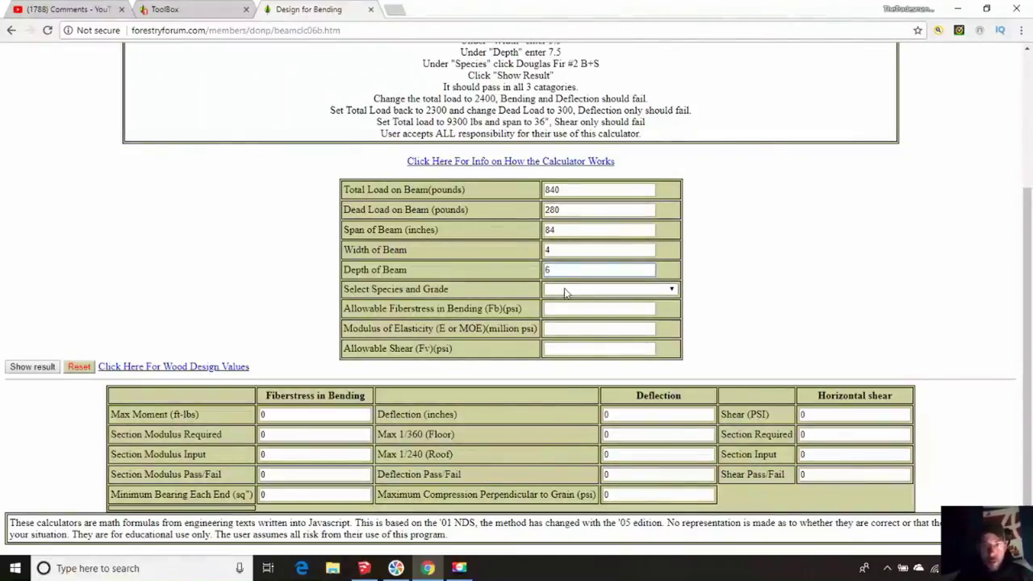
{"action": "left_click", "coordinate": [673, 291]}
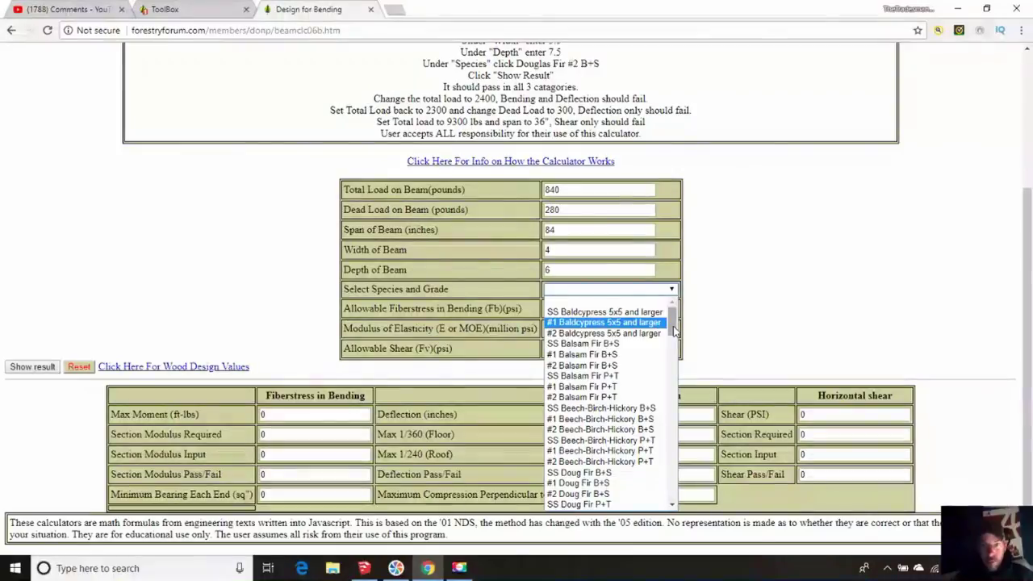
{"action": "left_click_drag", "start_coordinate": [674, 331], "coordinate": [676, 348]}
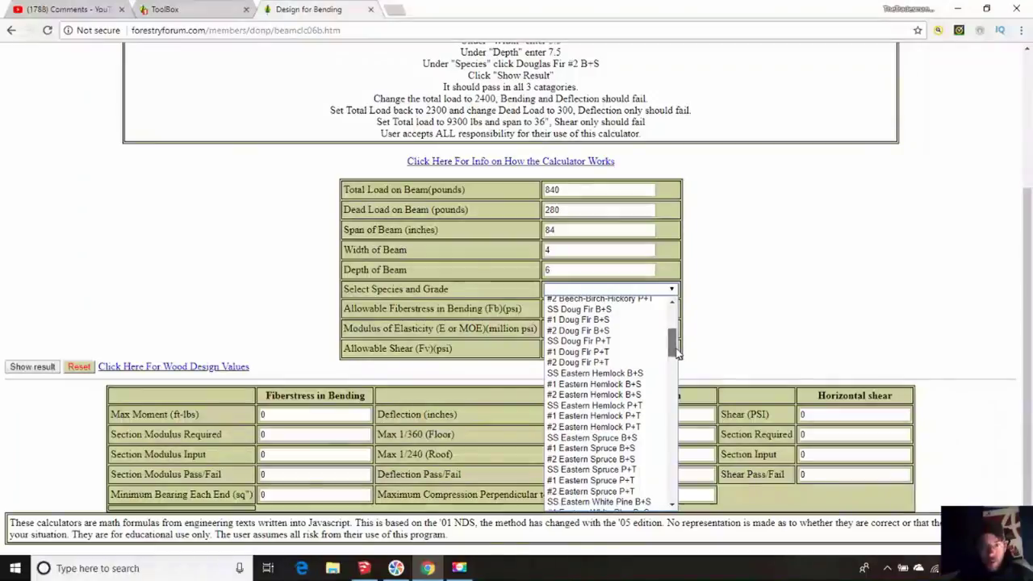
{"action": "left_click", "coordinate": [632, 396]}
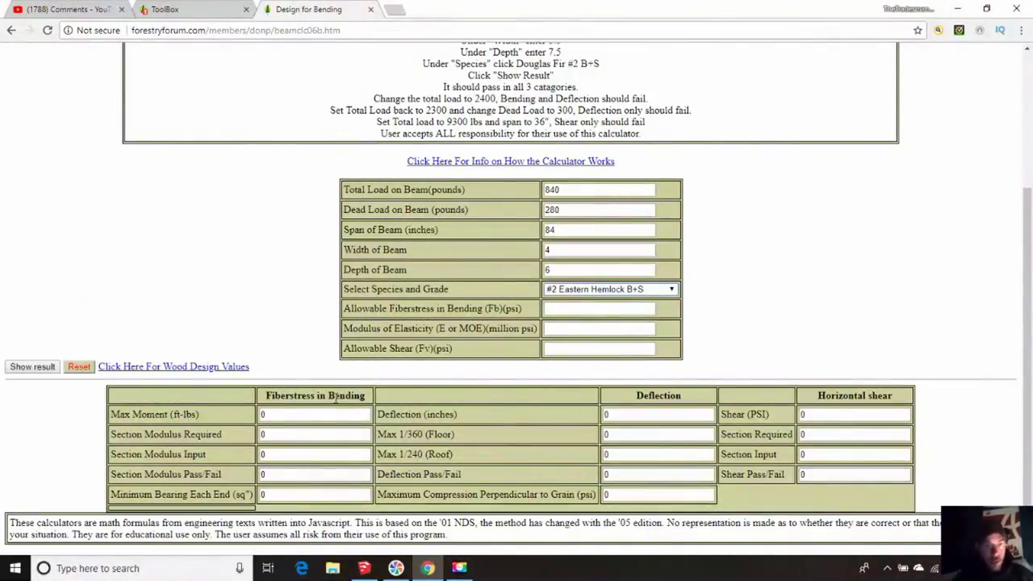
{"action": "left_click", "coordinate": [33, 367]}
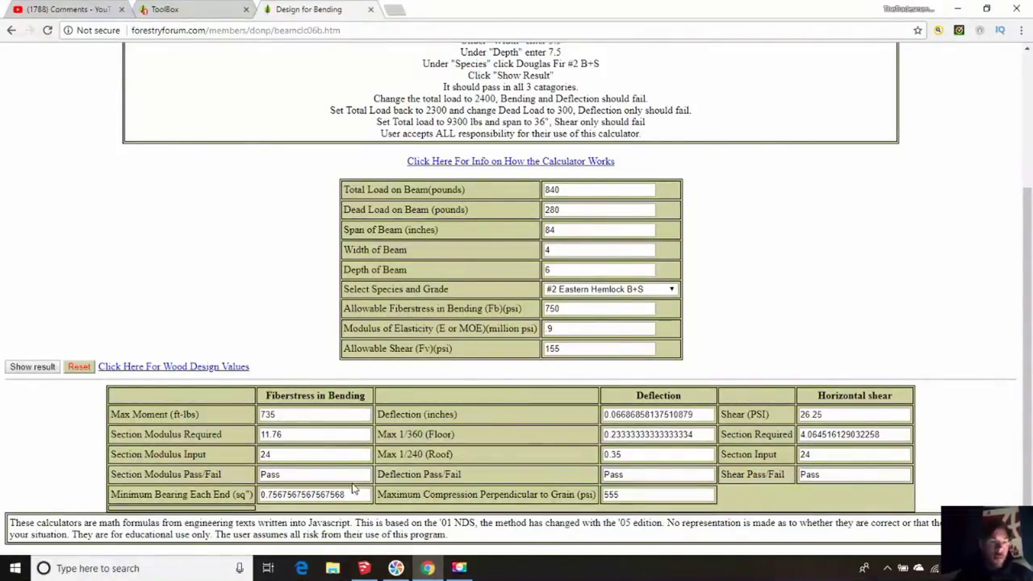
- Return to the SketchUp timber frame model after the 4x6 beam passes all checks
{"action": "left_click", "coordinate": [364, 568]}
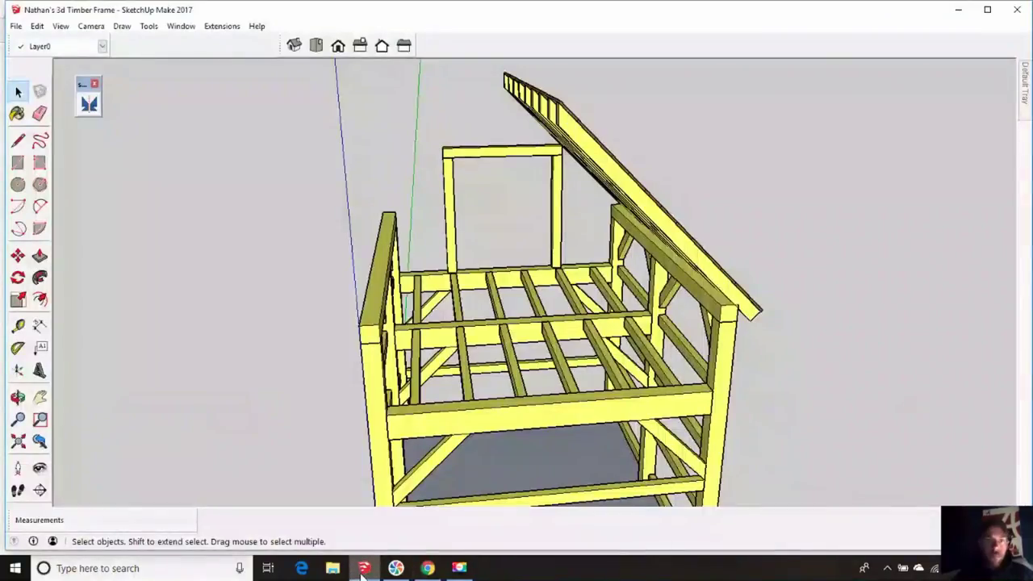
{"action": "left_click", "coordinate": [18, 398]}
{"action": "left_click_drag", "start_coordinate": [191, 363], "coordinate": [136, 312]}
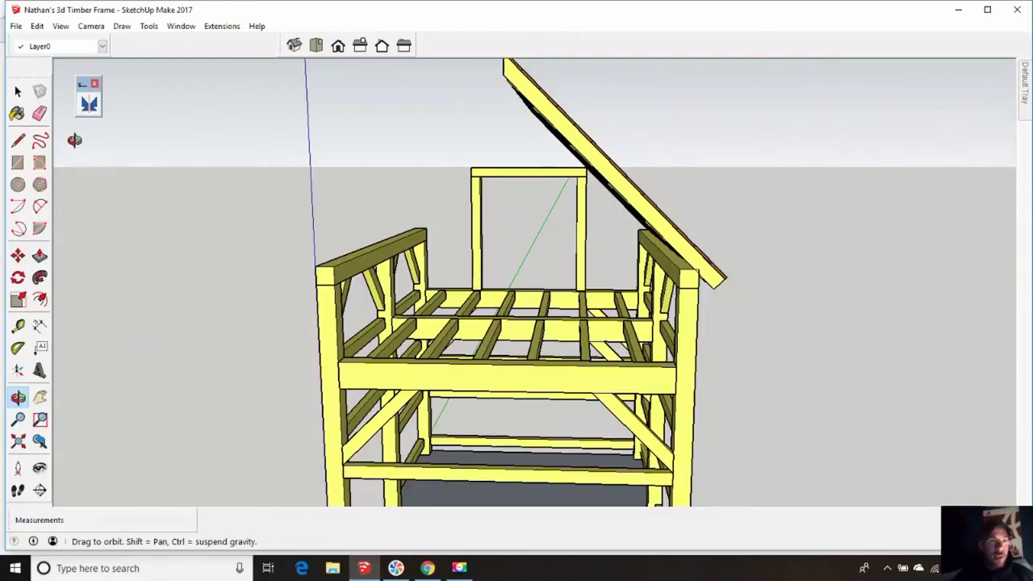
{"action": "left_click", "coordinate": [17, 92]}
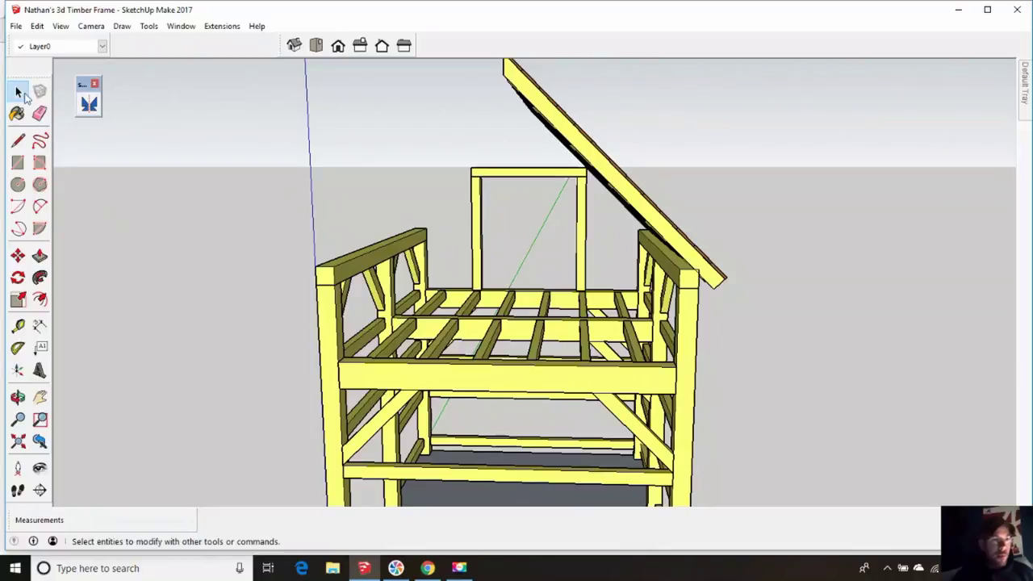
{"action": "left_click", "coordinate": [17, 397]}
{"action": "left_click_drag", "start_coordinate": [203, 366], "coordinate": [387, 300]}
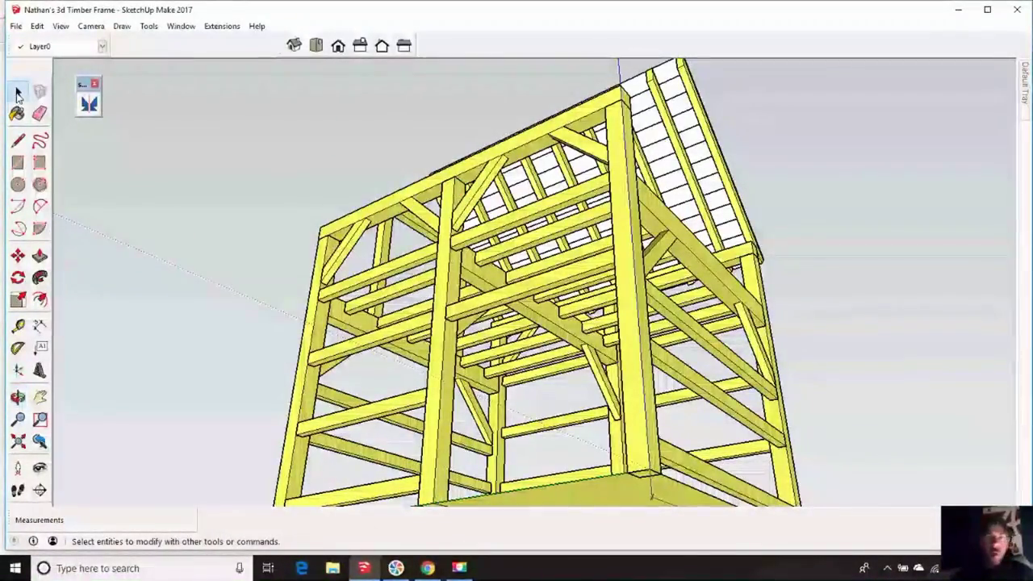
{"action": "left_click", "coordinate": [18, 92]}
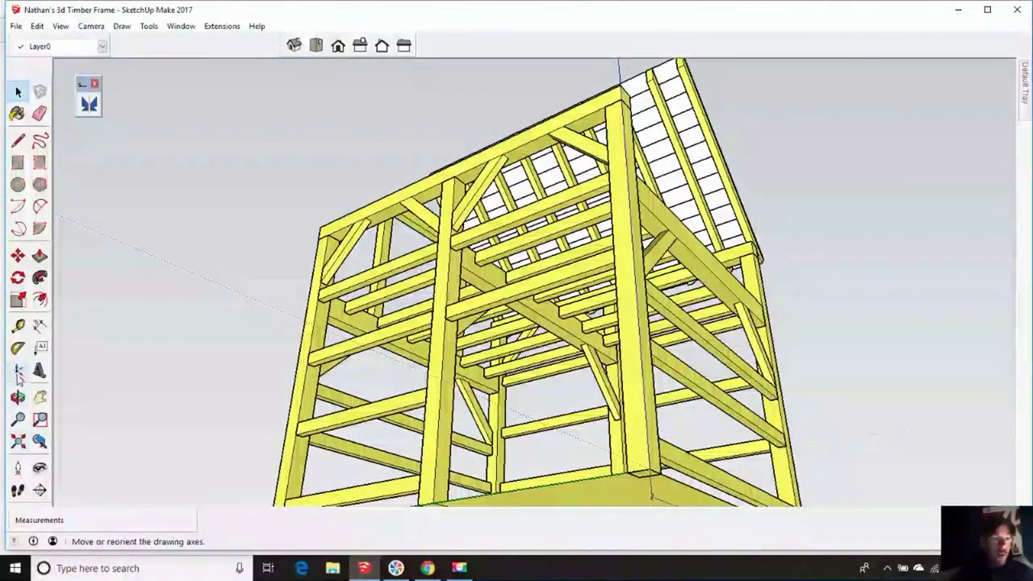
{"action": "right_click", "coordinate": [17, 407]}
{"action": "left_click", "coordinate": [266, 351]}
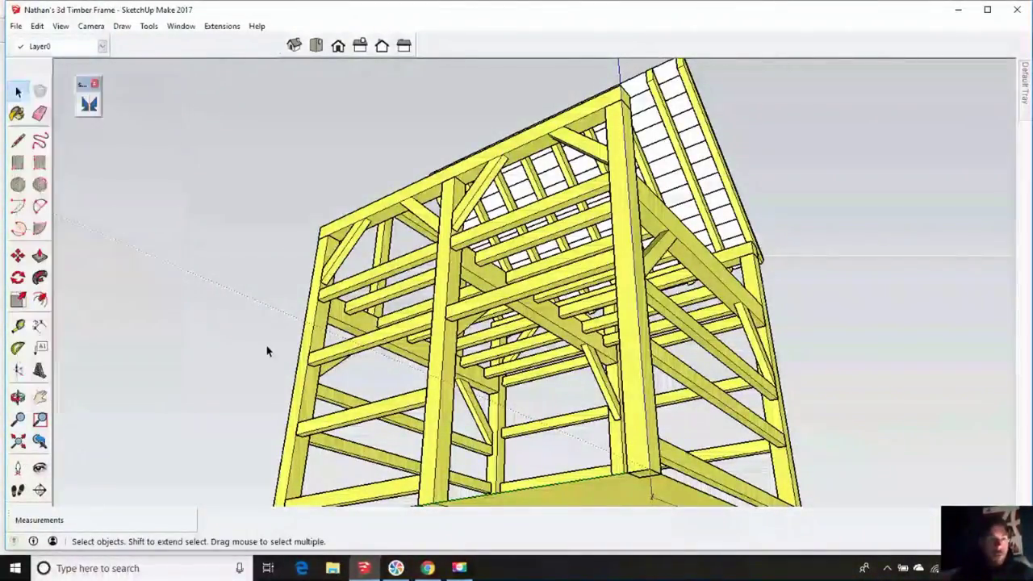
{"action": "left_click", "coordinate": [18, 397]}
{"action": "left_click_drag", "start_coordinate": [159, 302], "coordinate": [323, 457]}
{"action": "left_click_drag", "start_coordinate": [166, 302], "coordinate": [298, 337]}
{"action": "left_click_drag", "start_coordinate": [169, 334], "coordinate": [261, 275]}
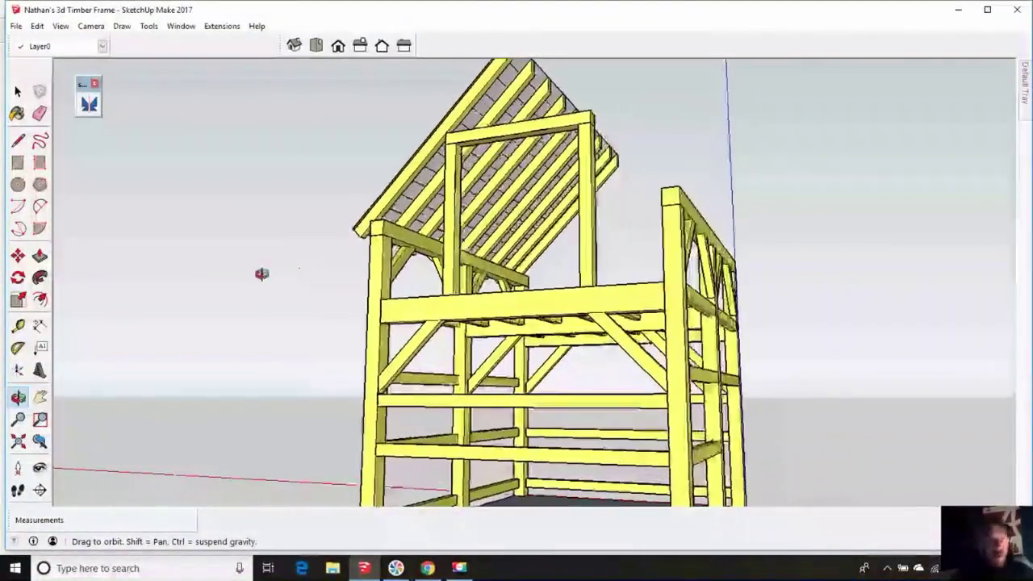
{"action": "left_click", "coordinate": [18, 420]}
{"action": "left_click_drag", "start_coordinate": [202, 337], "coordinate": [191, 419]}
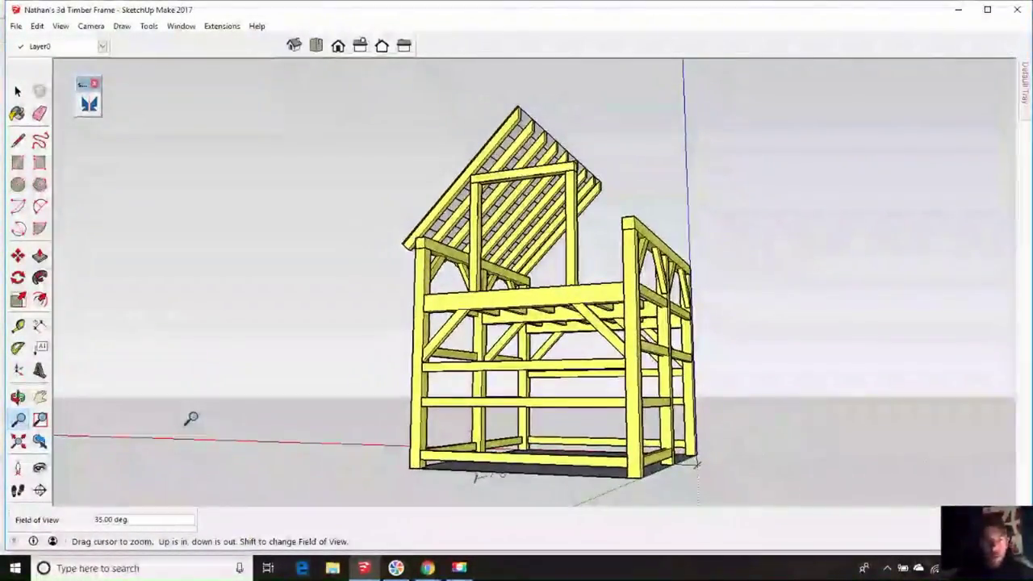
{"action": "left_click", "coordinate": [17, 399]}
{"action": "left_click_drag", "start_coordinate": [231, 401], "coordinate": [174, 393]}
{"action": "left_click_drag", "start_coordinate": [353, 431], "coordinate": [224, 432]}
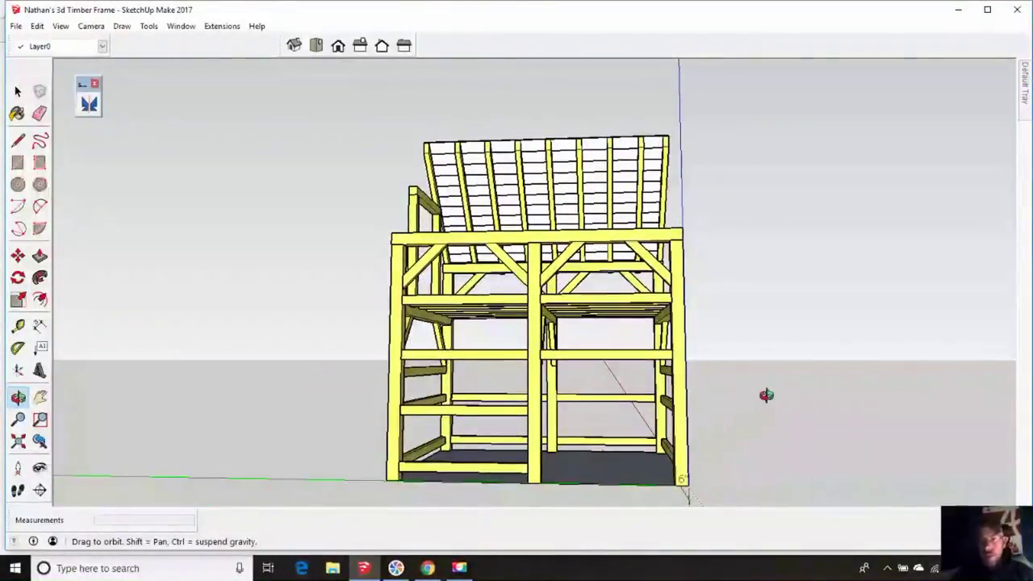
{"action": "left_click_drag", "start_coordinate": [779, 392], "coordinate": [692, 418]}
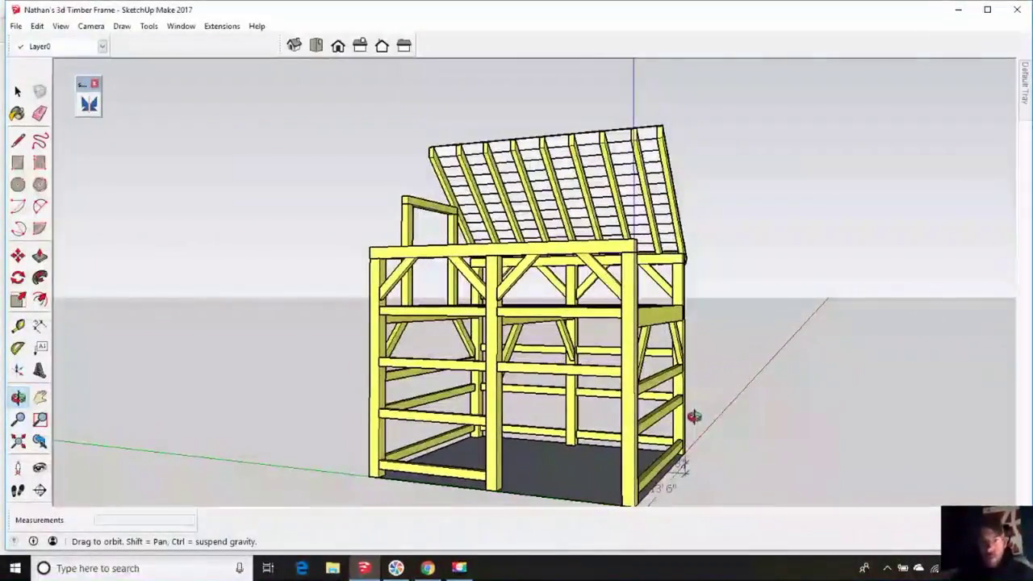
{"action": "left_click_drag", "start_coordinate": [865, 402], "coordinate": [777, 410]}
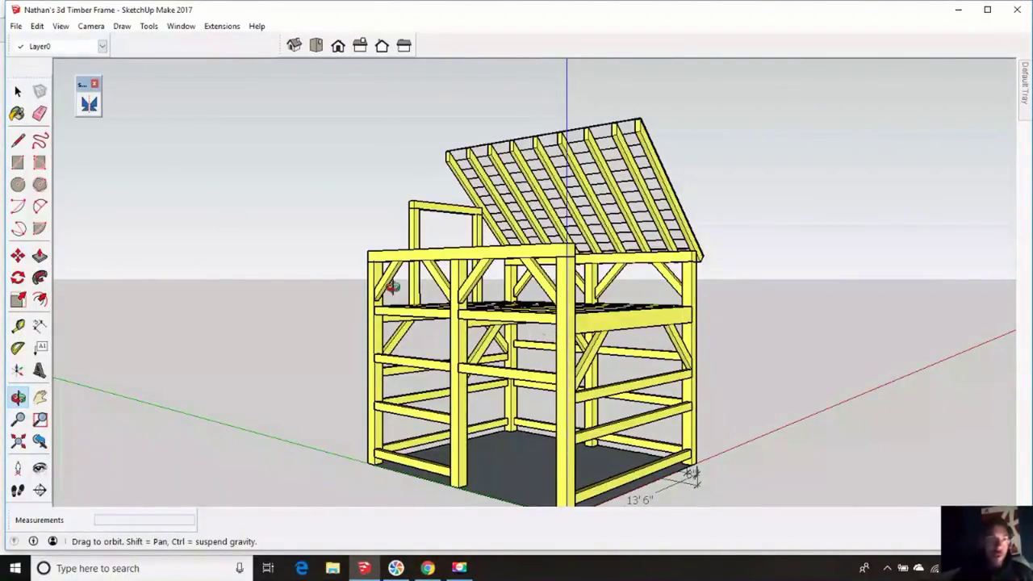
{"action": "left_click", "coordinate": [19, 92]}
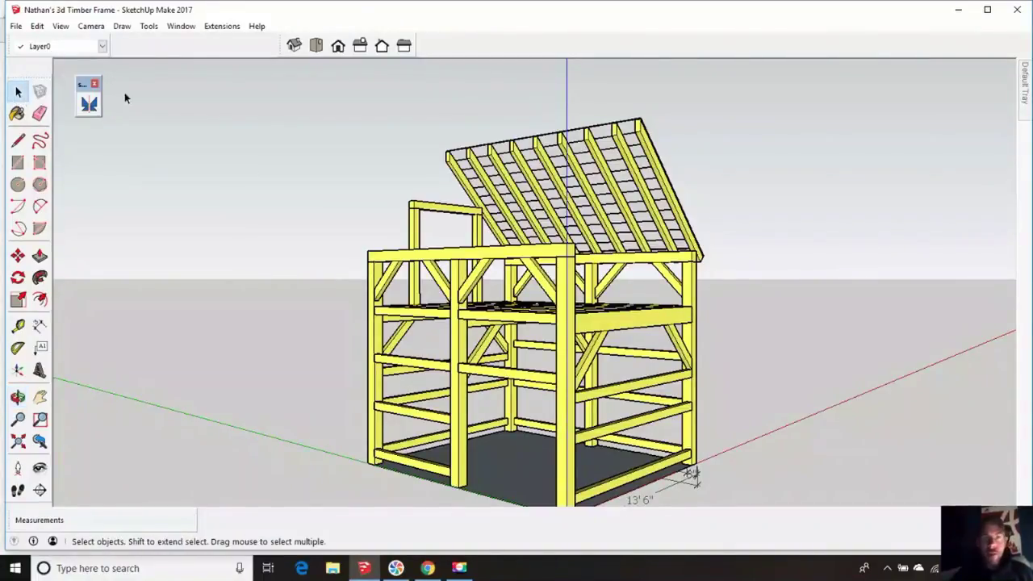